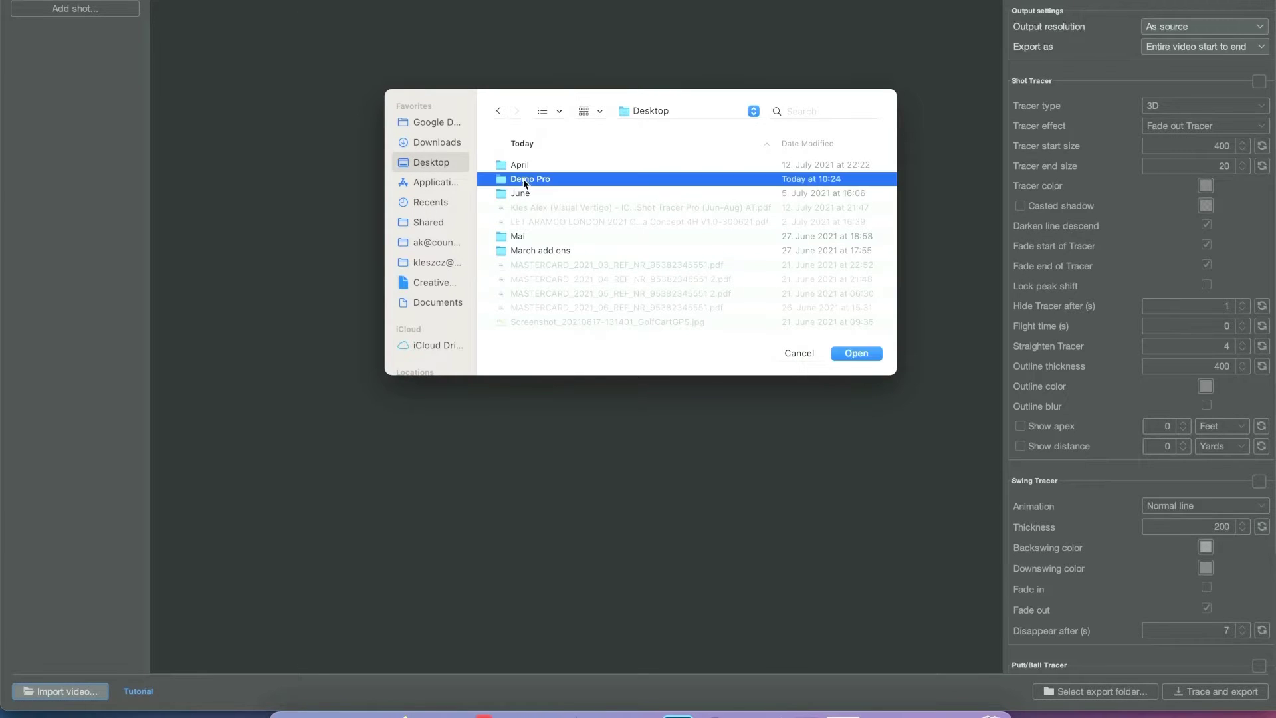
# - Import all four MOV clips from the Demo Pro folder and dismiss the unprocessed-videos warning
pyautogui.click(532, 164)
pyautogui.keyDown('shift'); pyautogui.click(536, 207); pyautogui.keyUp('shift')
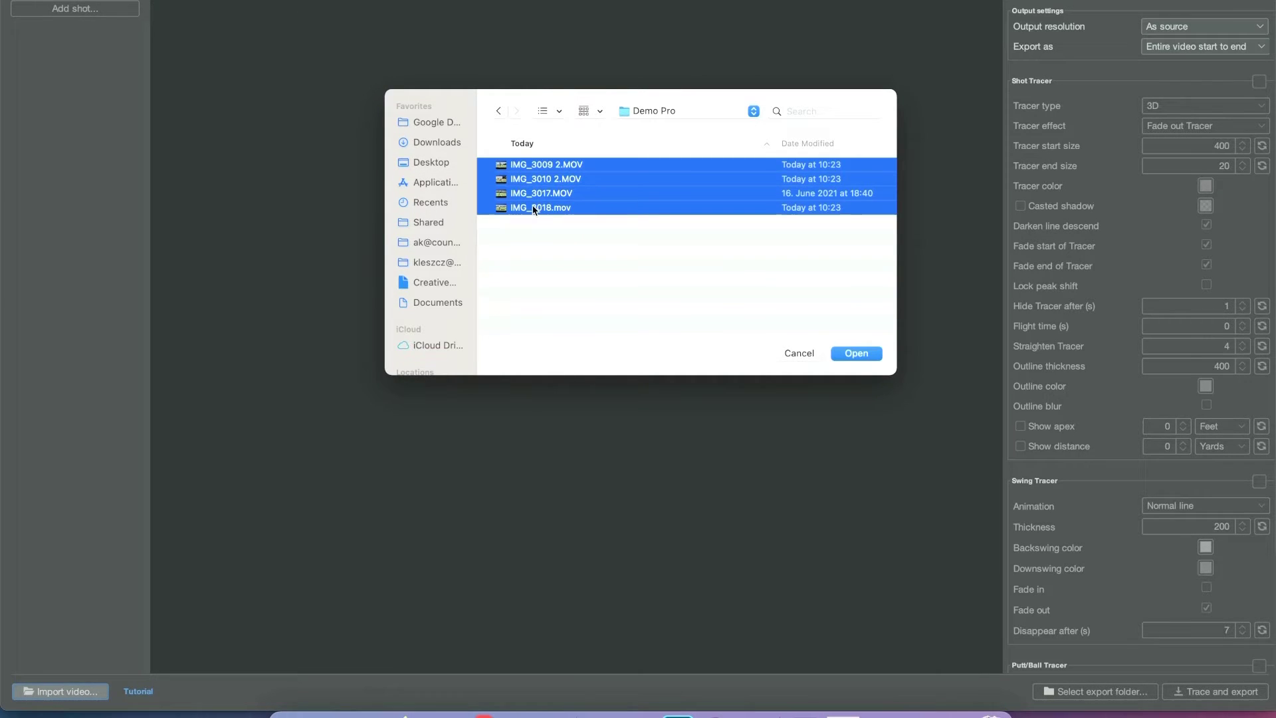
pyautogui.press('Return')
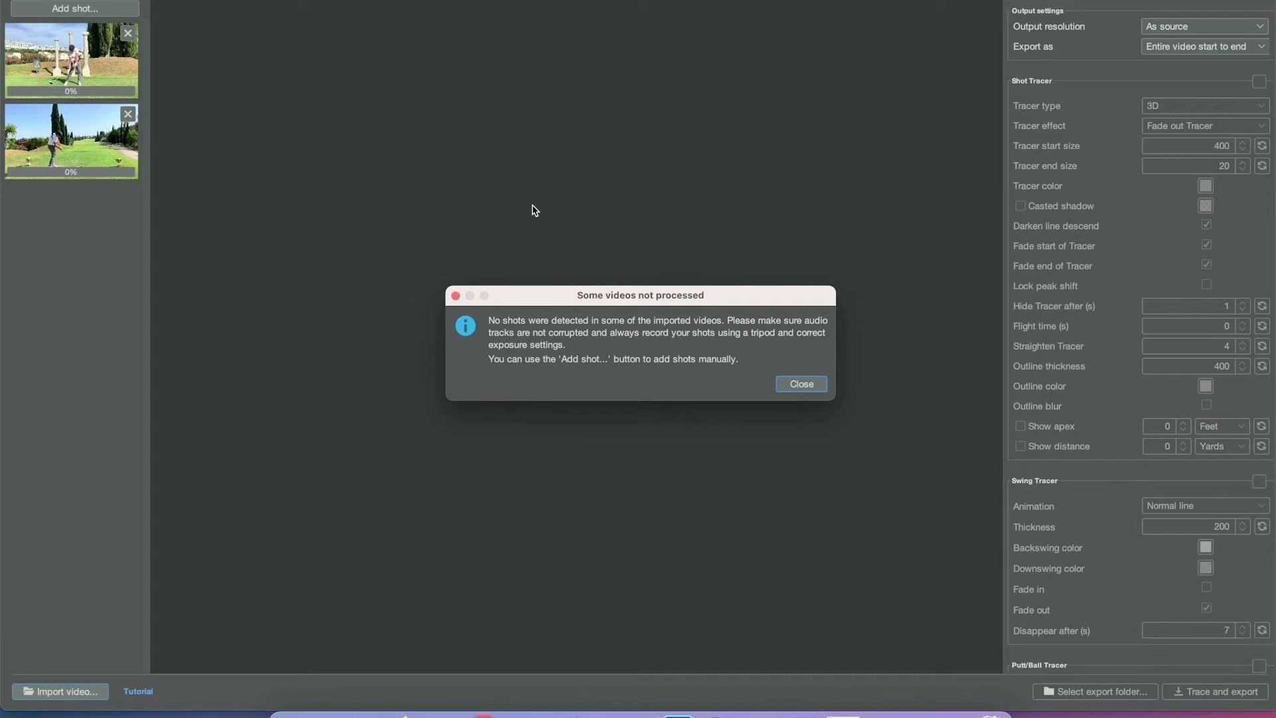
pyautogui.click(802, 384)
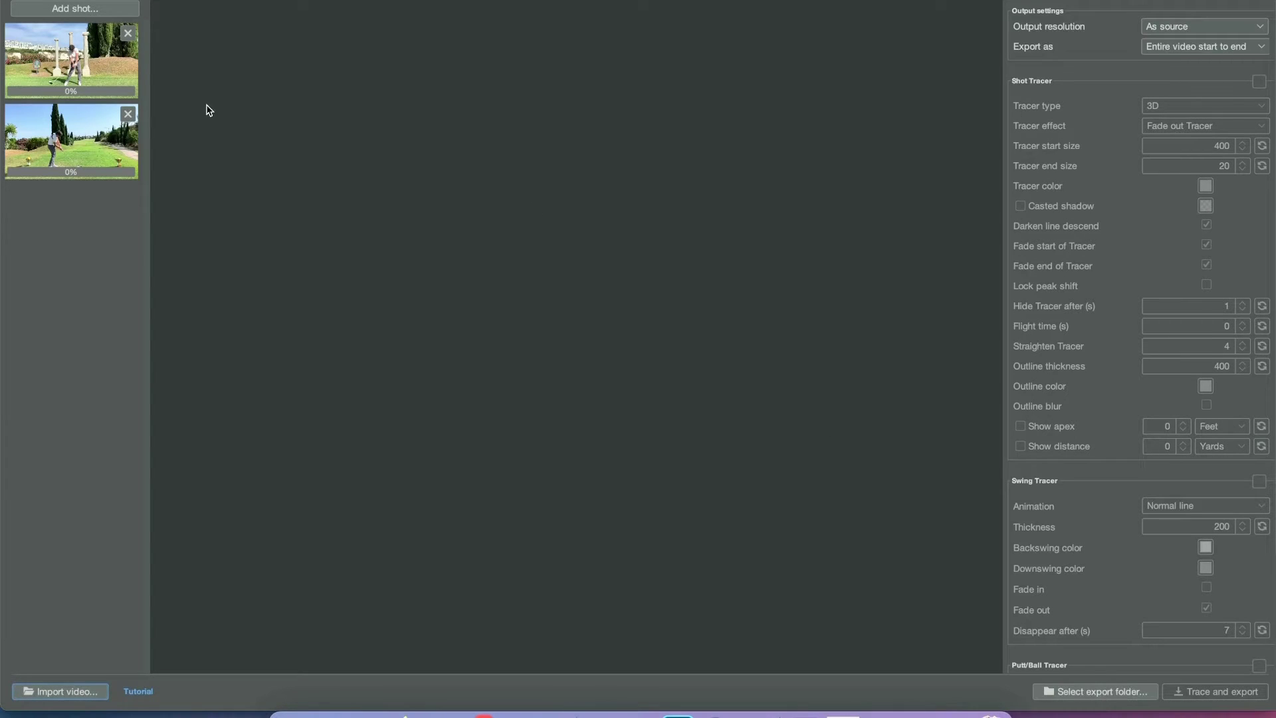
# - Add the putt clip IMG_3018.mov as a shot with its impact frame accepted
pyautogui.click(97, 9)
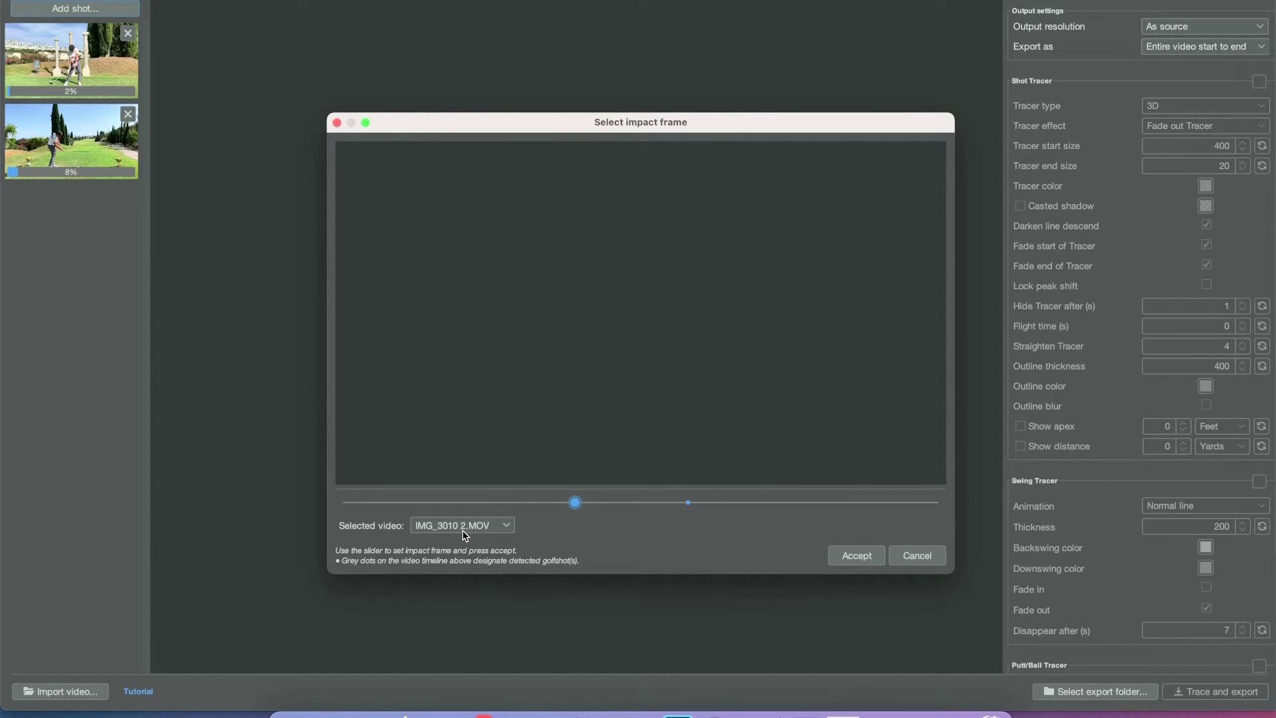
pyautogui.click(464, 532)
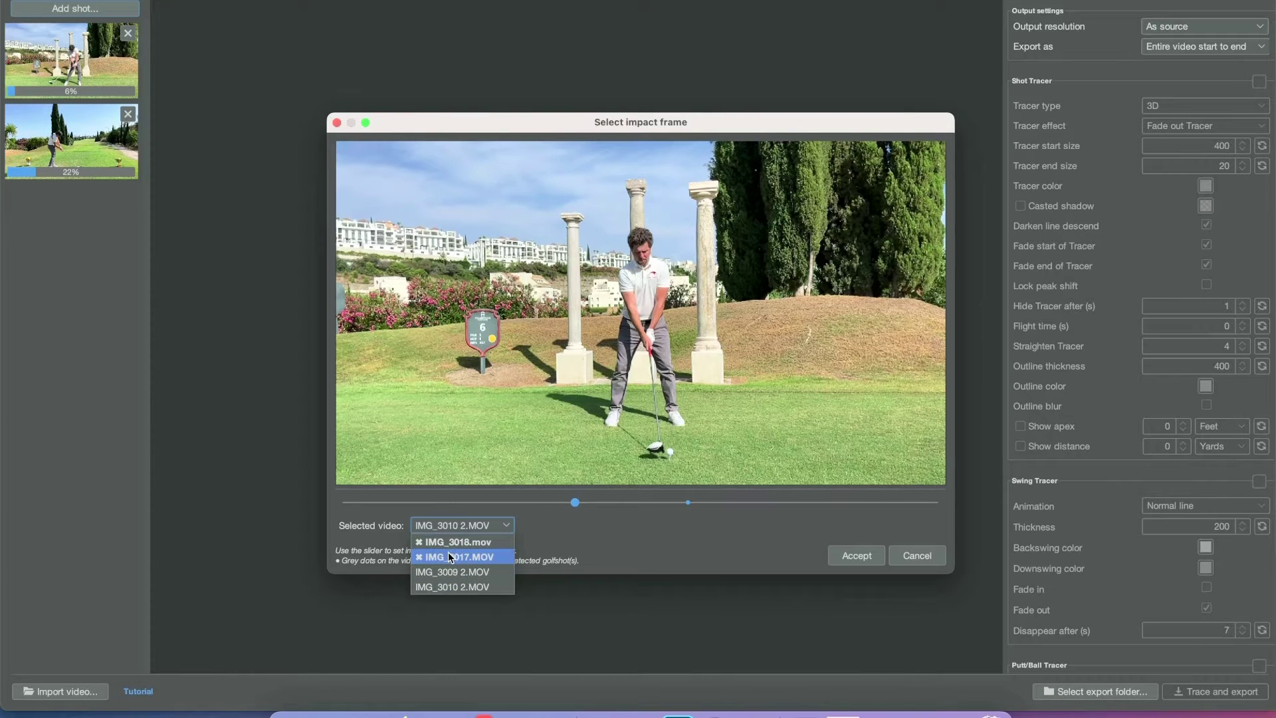
pyautogui.click(451, 542)
pyautogui.moveTo(411, 505); pyautogui.dragTo(578, 507)
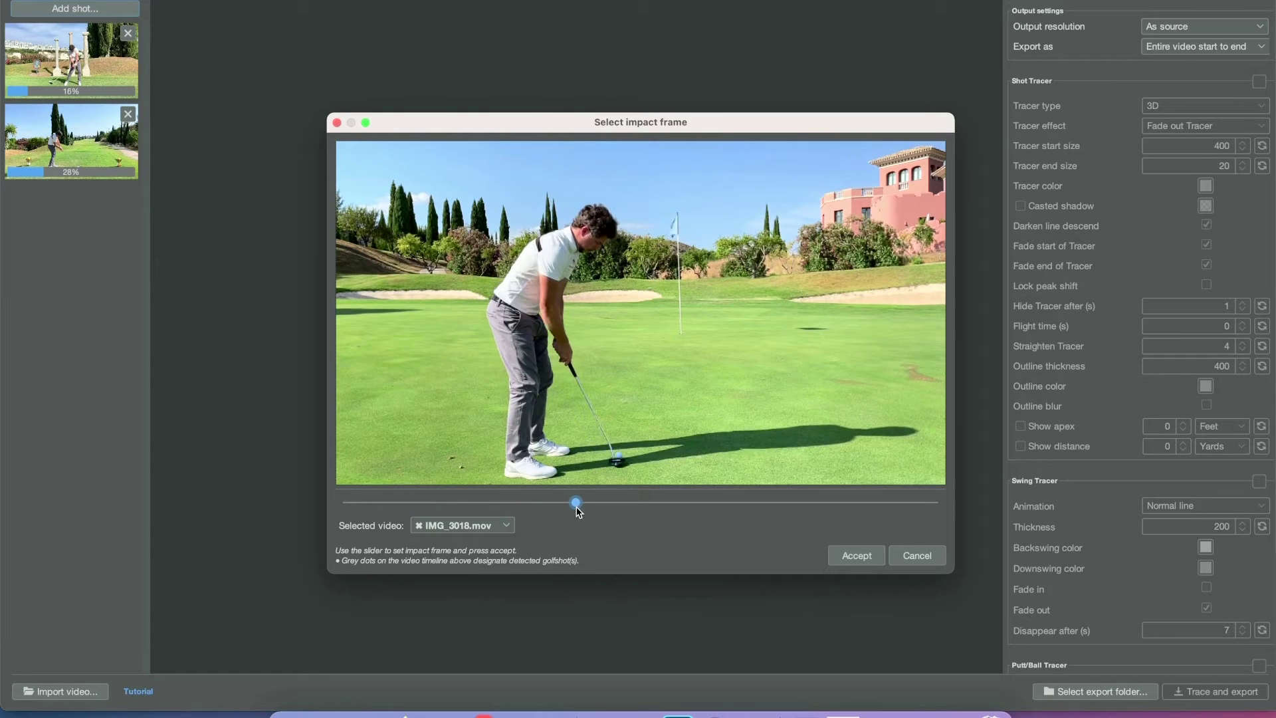
pyautogui.click(857, 555)
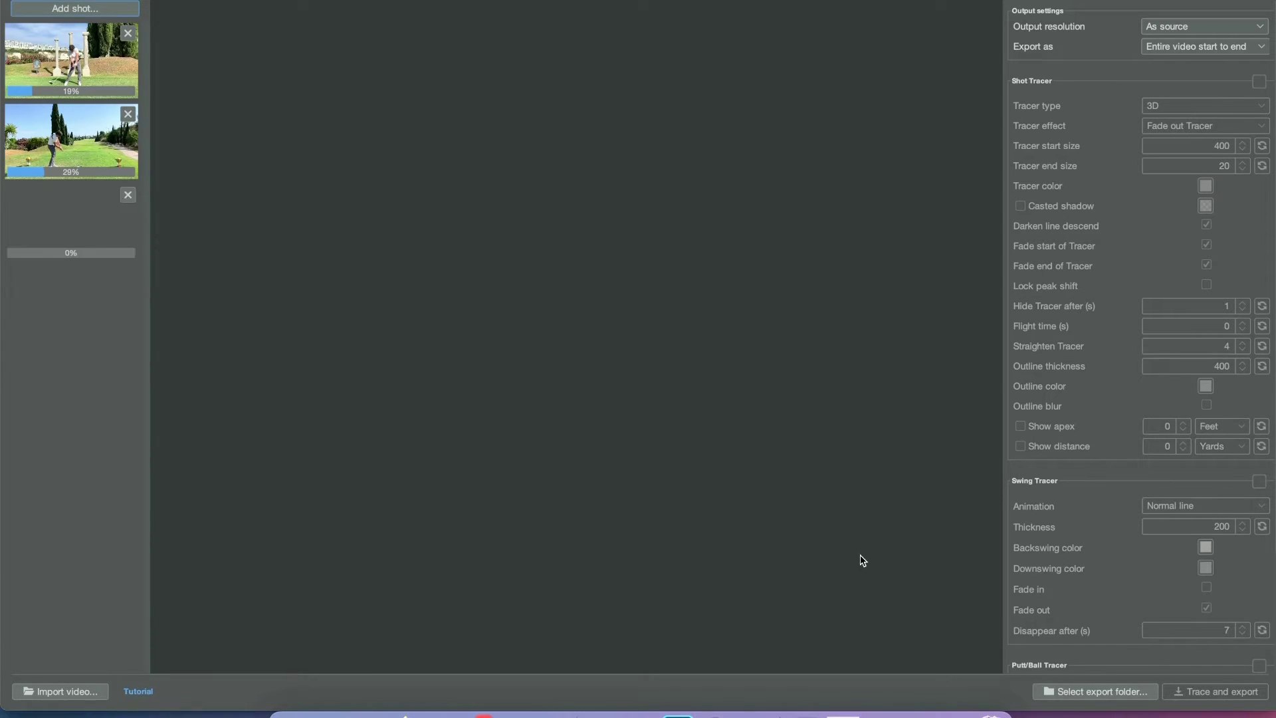
# - Add the chip clip IMG_3017.MOV as a shot and move to its impact frame
pyautogui.click(73, 8)
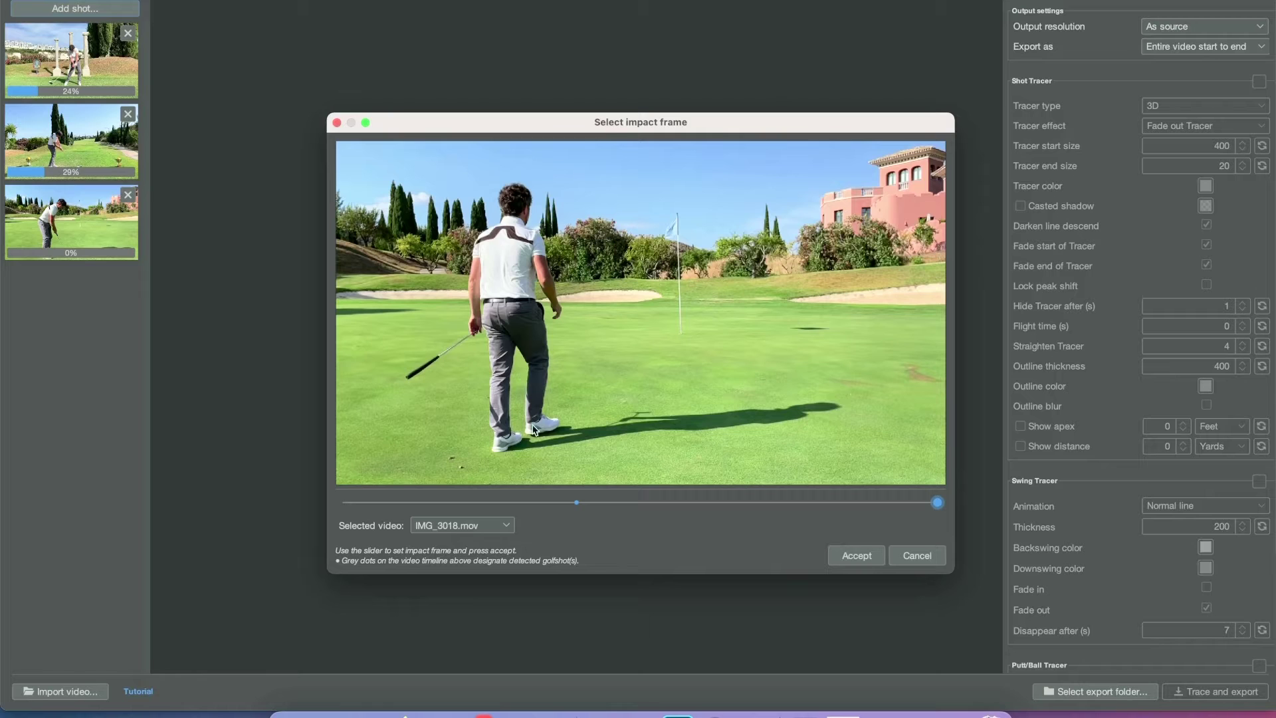
pyautogui.click(458, 527)
pyautogui.click(462, 557)
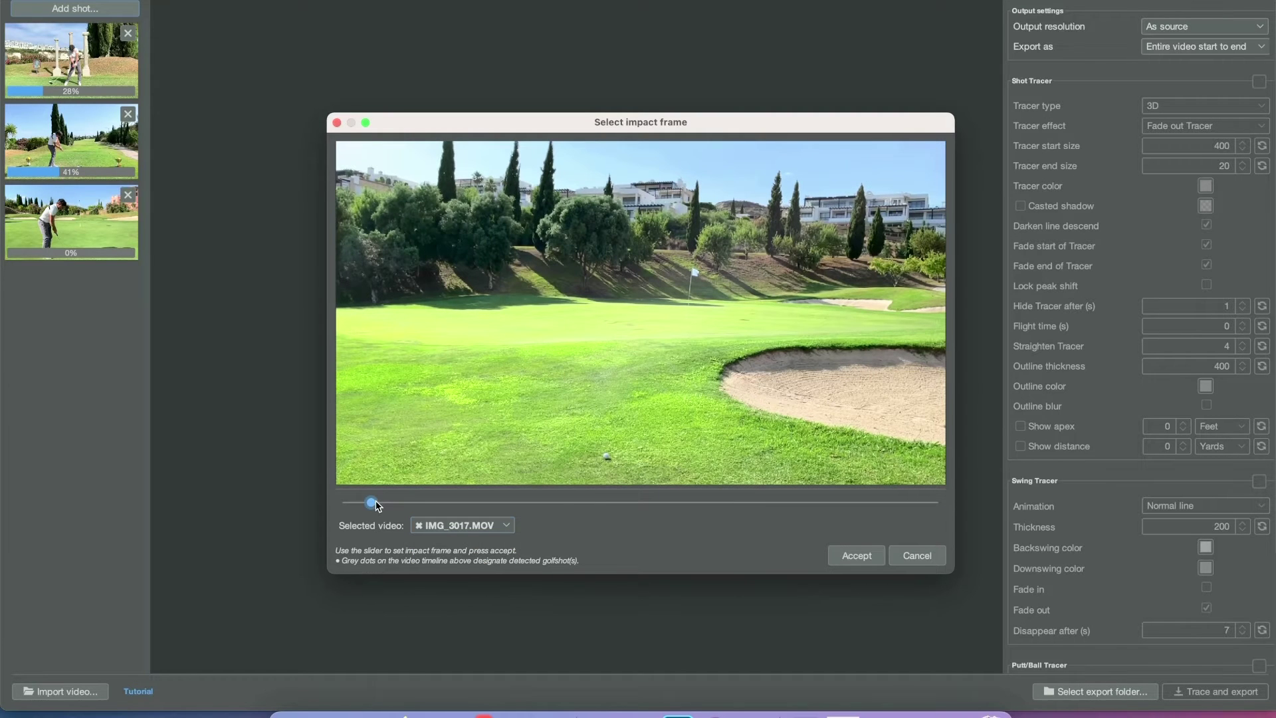
pyautogui.moveTo(376, 505); pyautogui.dragTo(651, 510)
# - Accept the chip's impact frame, select the drive shot and turn on Show distance
pyautogui.click(854, 555)
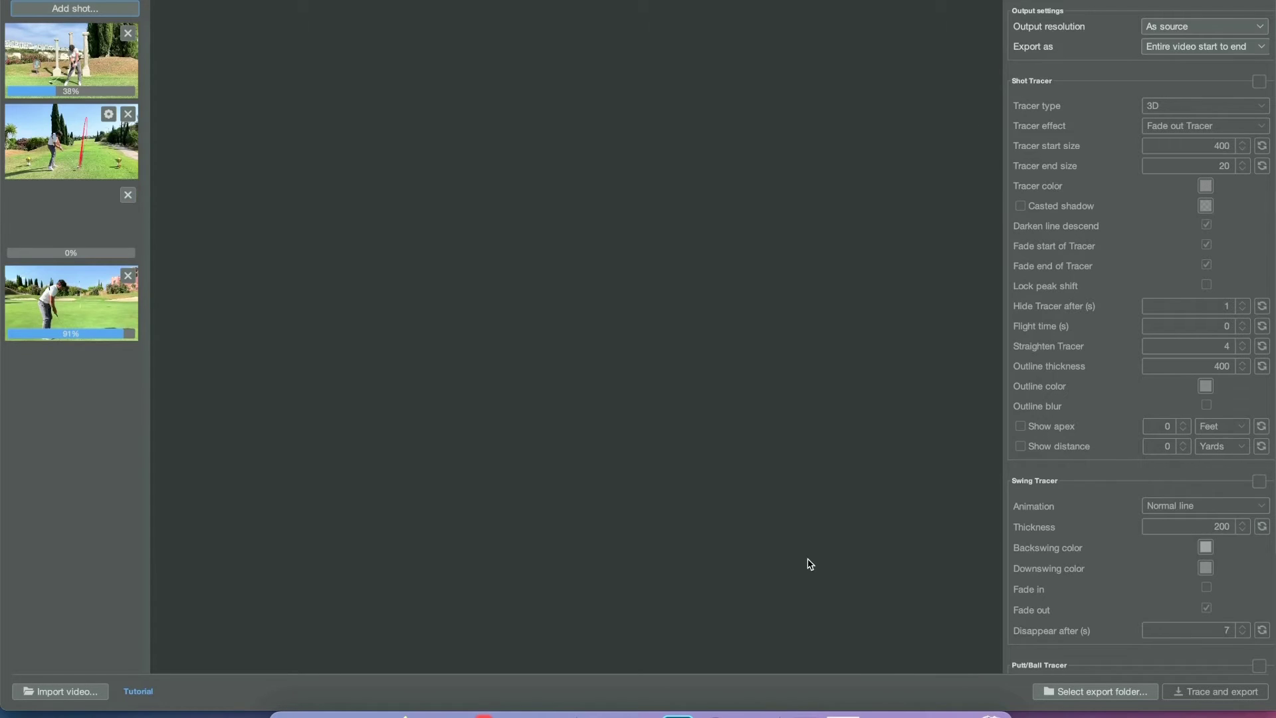
pyautogui.click(101, 155)
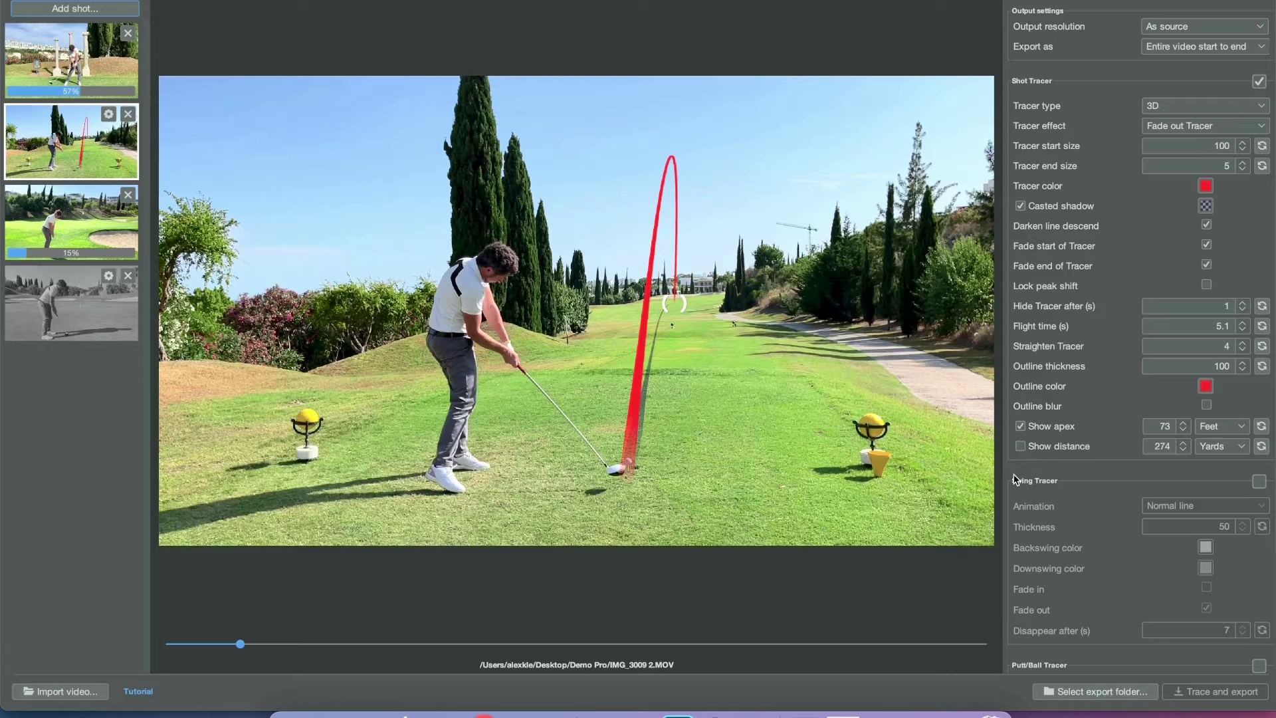
pyautogui.click(1021, 447)
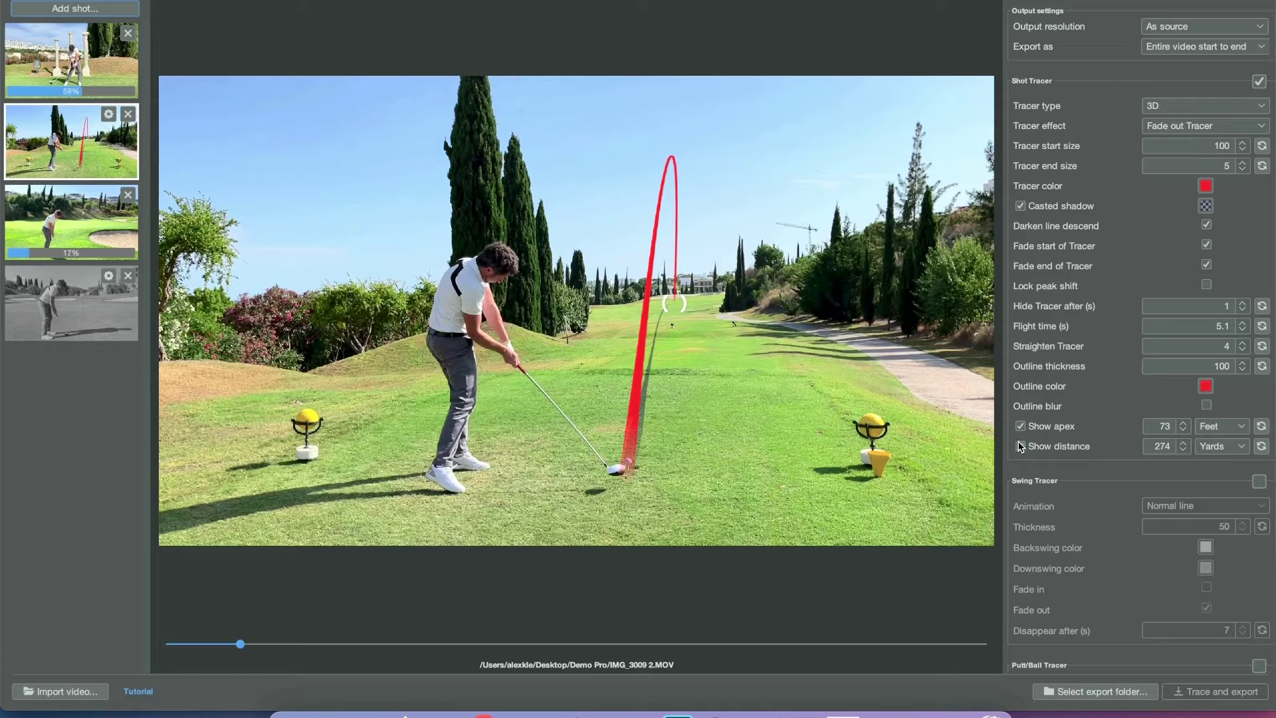
# - Enter 268 yards as the drive's distance and open its trajectory for editing
pyautogui.doubleClick(1168, 447)
pyautogui.write('268')
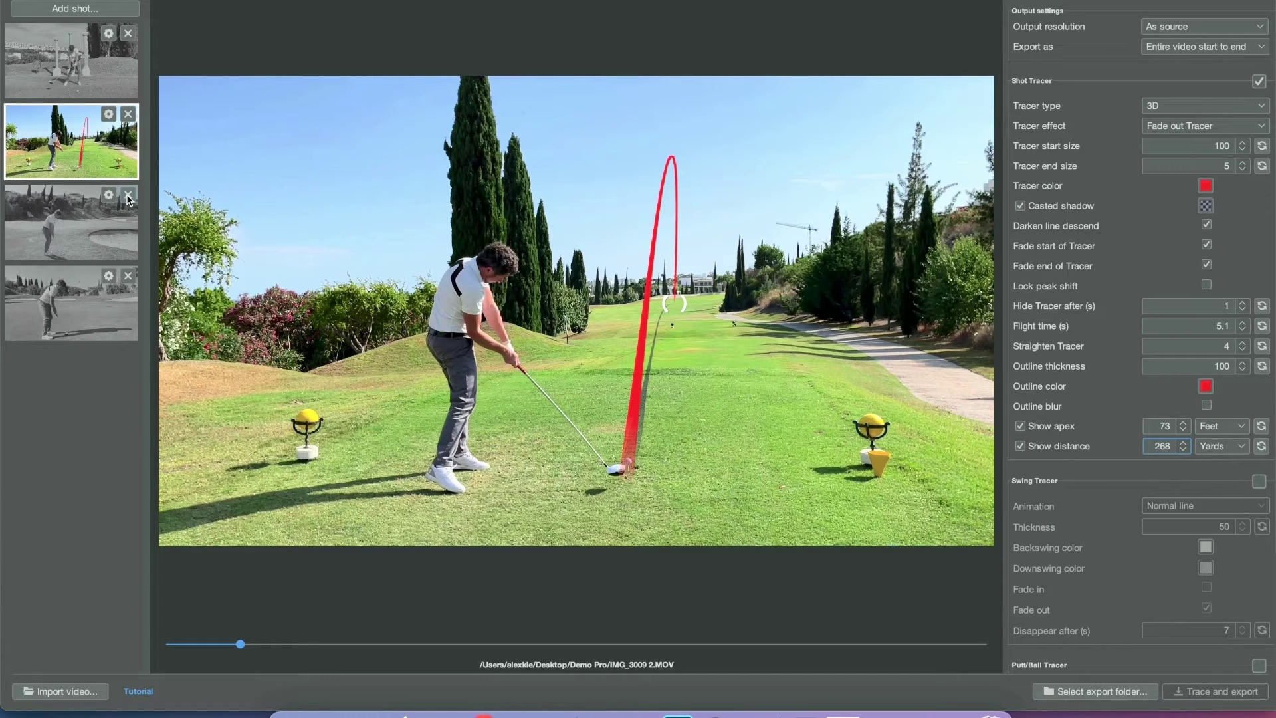
pyautogui.click(108, 113)
pyautogui.click(152, 127)
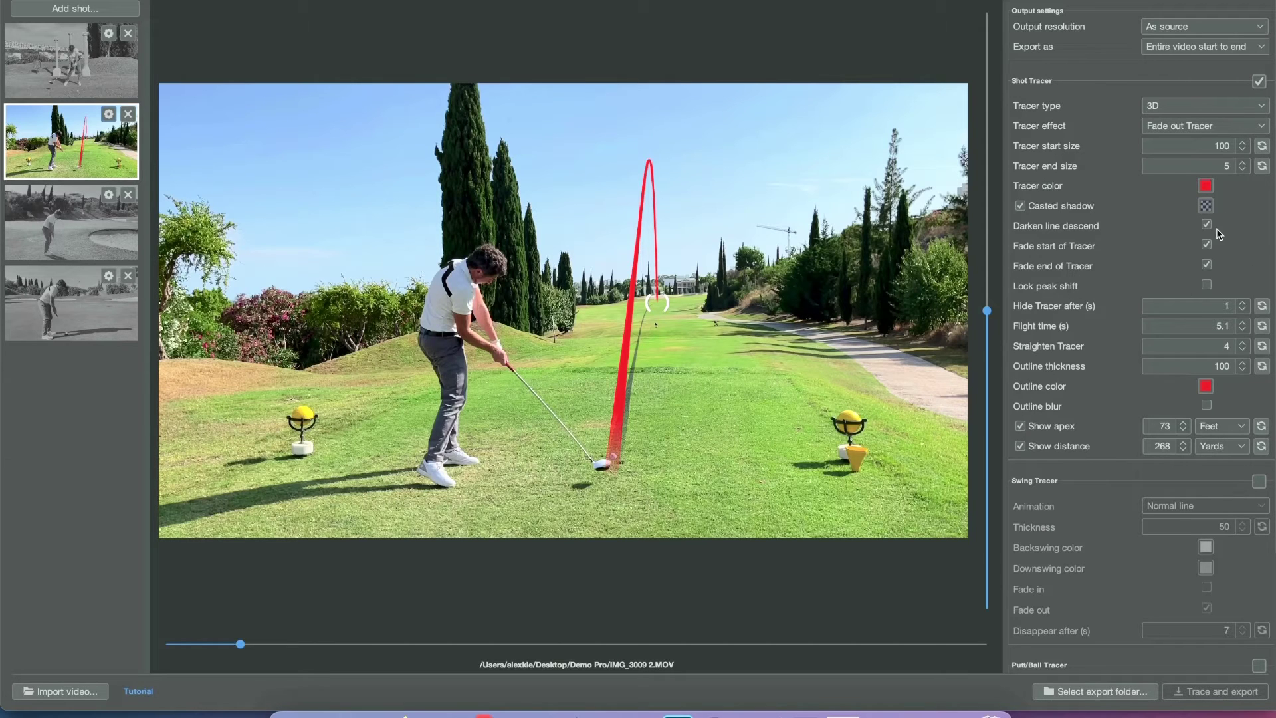
# - Set the drive's tracer start size to 150 and end size to 5
pyautogui.doubleClick(1225, 145)
pyautogui.press('BackSpace')
pyautogui.write('150')
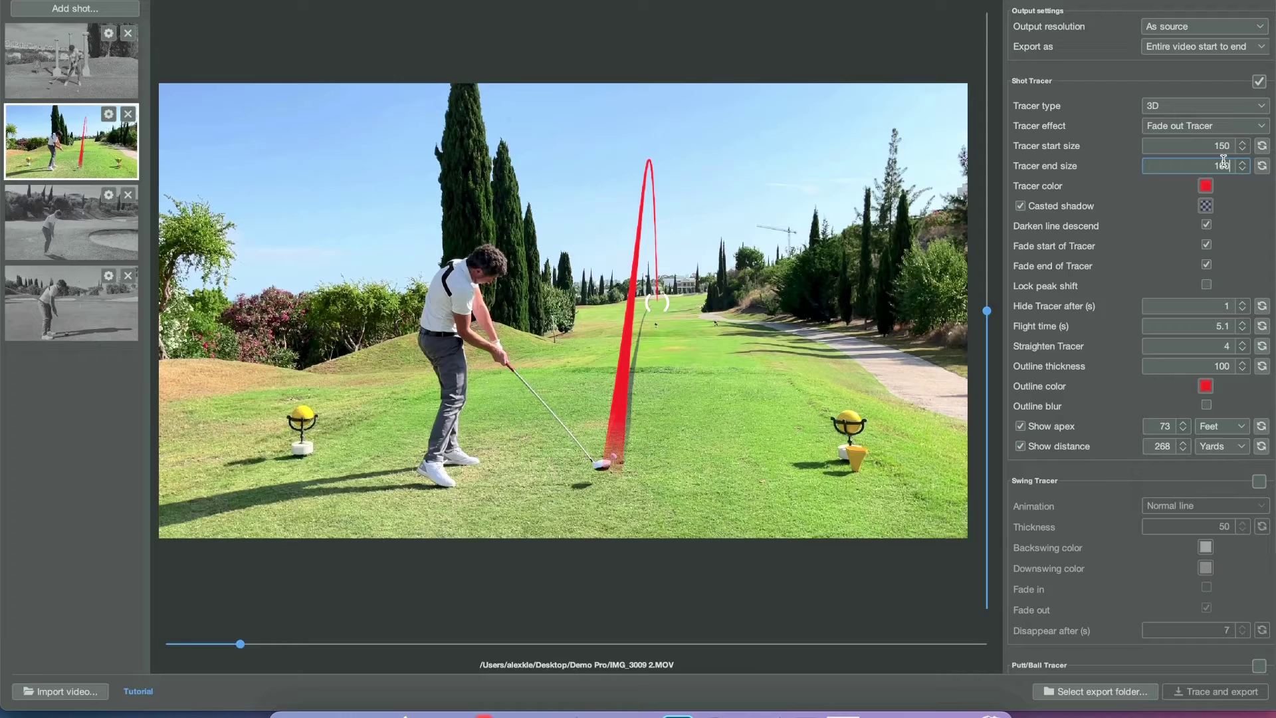
pyautogui.doubleClick(1223, 166)
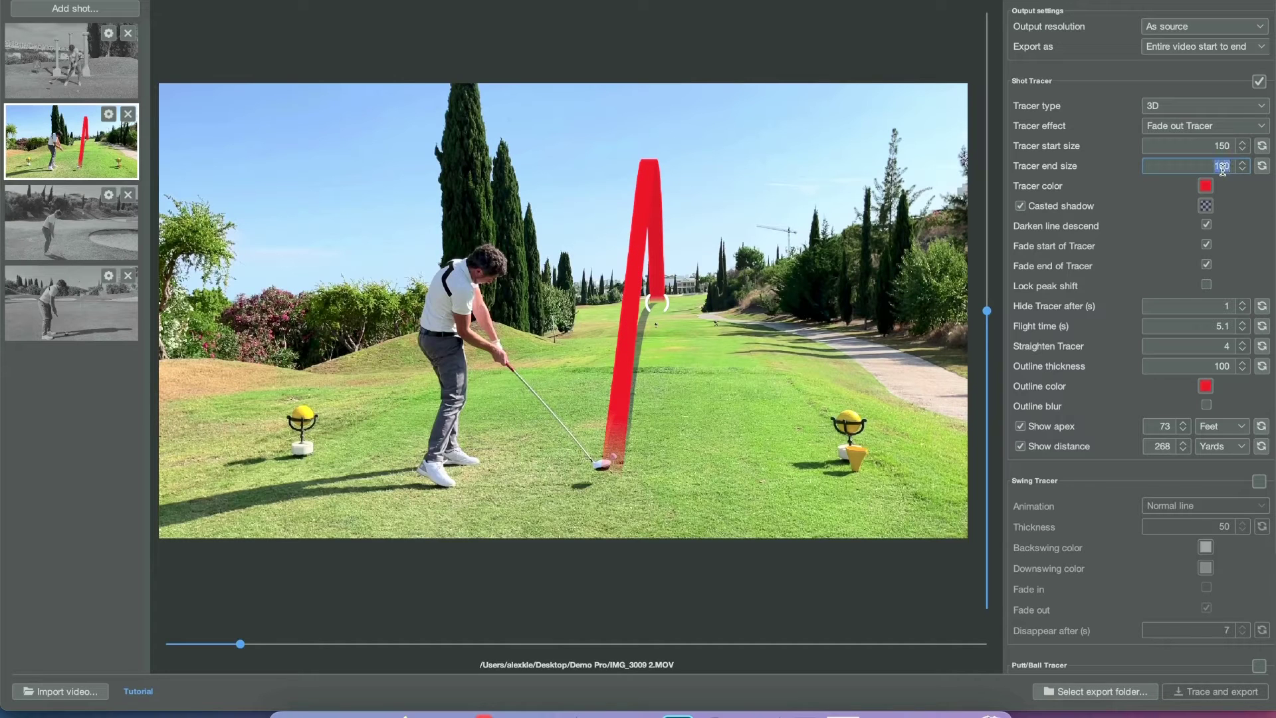
pyautogui.write('5')
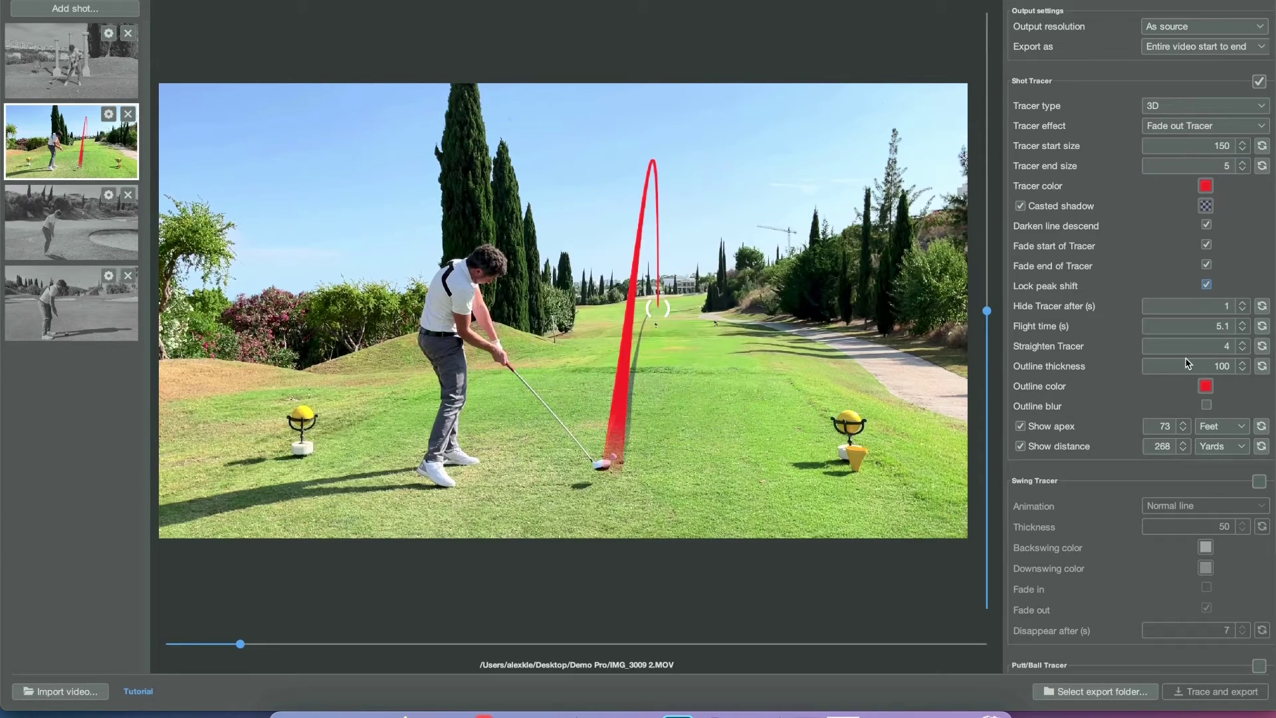
# - Lock the peak shift and drag the tracer peak to reshape the arc
pyautogui.click(1208, 285)
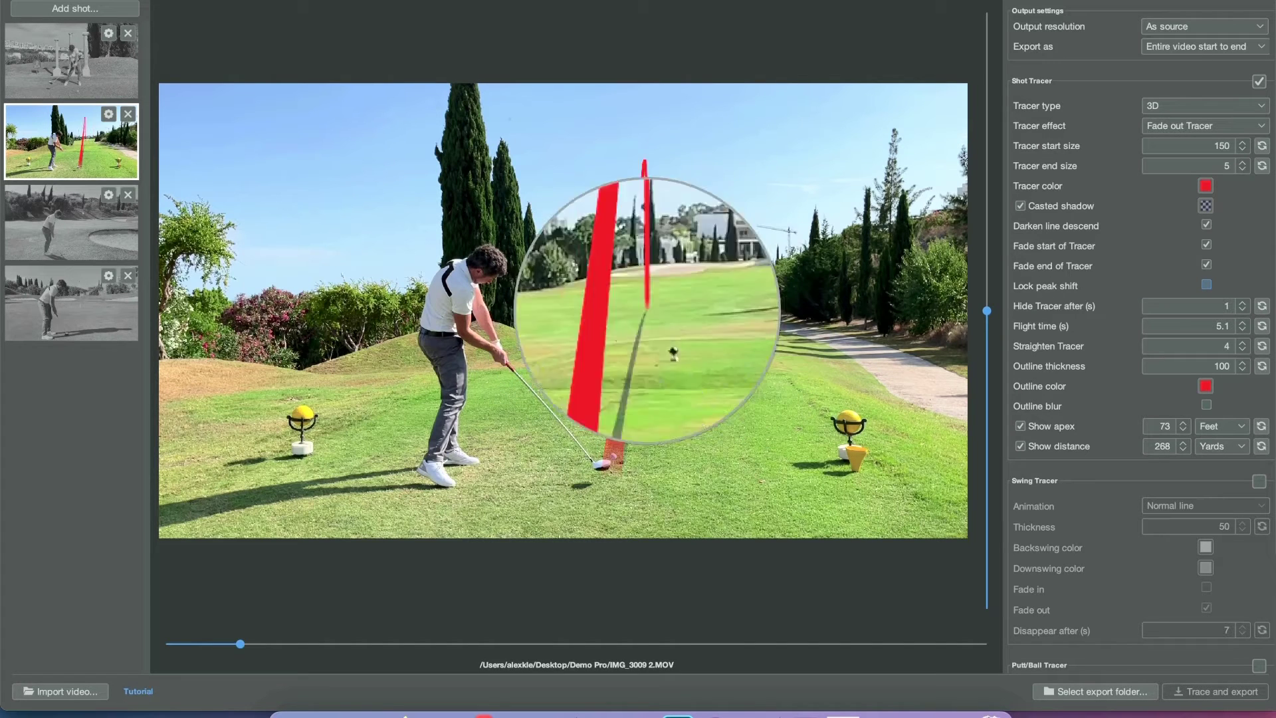
pyautogui.click(1207, 285)
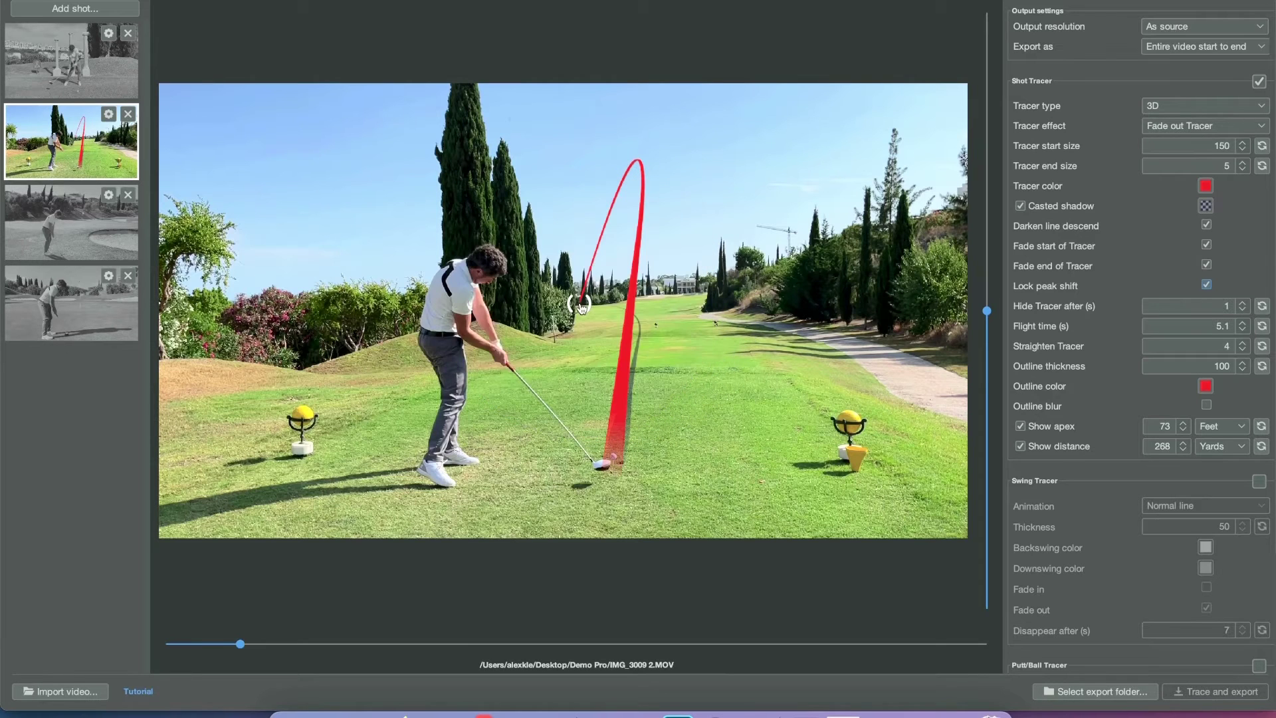
pyautogui.moveTo(581, 305); pyautogui.dragTo(664, 304)
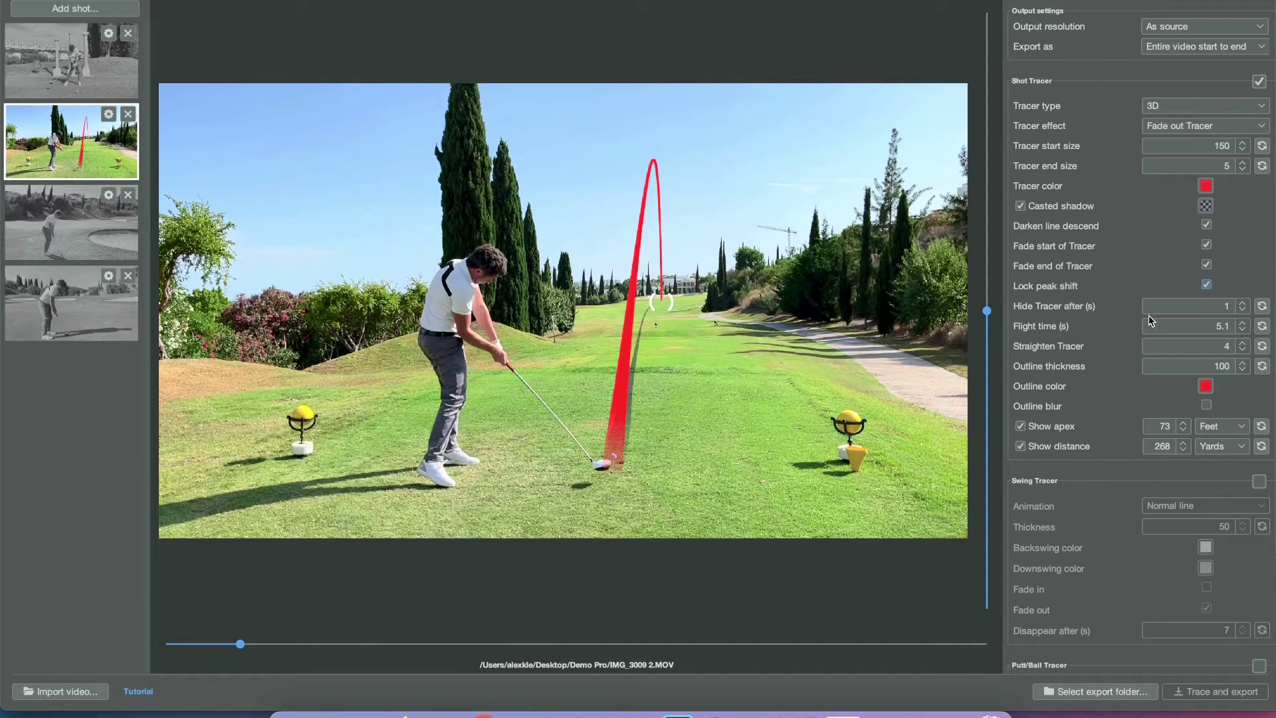
# - Adjust the hide-tracer delay and raise the straighten tracer amount
pyautogui.click(1228, 307)
pyautogui.click(1243, 343)
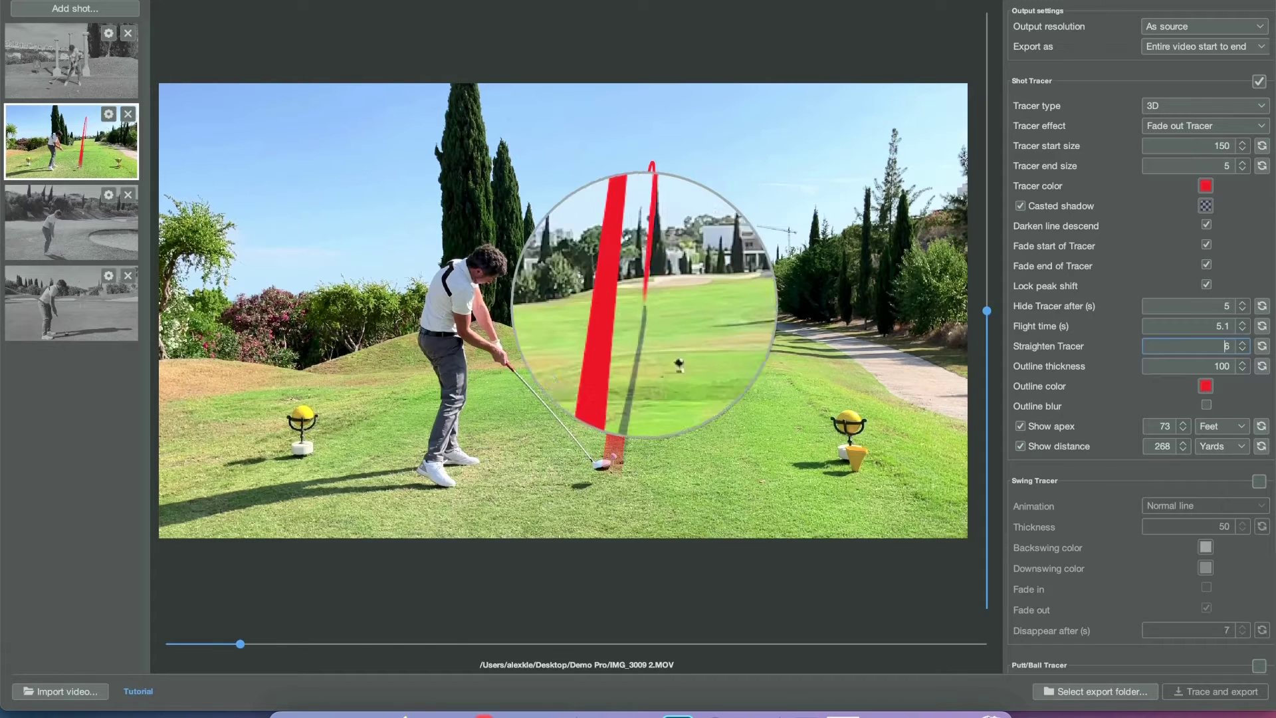
pyautogui.click(1208, 407)
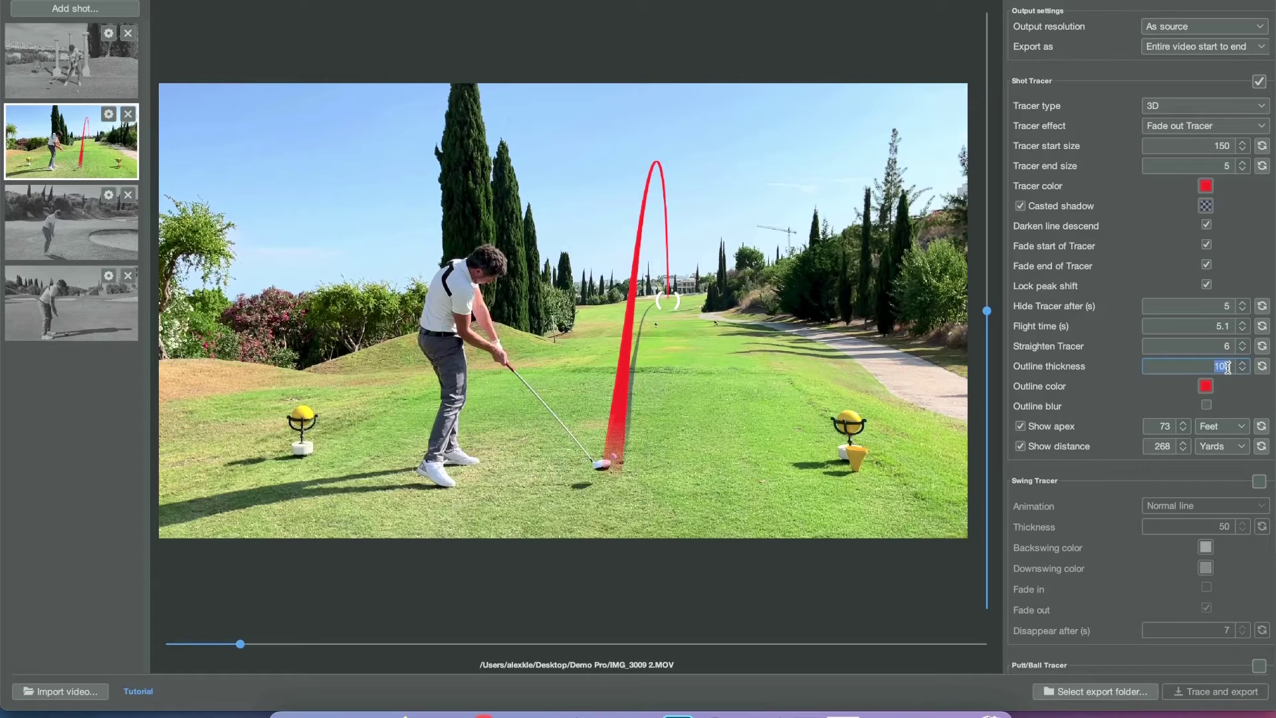
# - Give the drive's tracer a black outline with thickness 20
pyautogui.click(1206, 386)
pyautogui.click(589, 375)
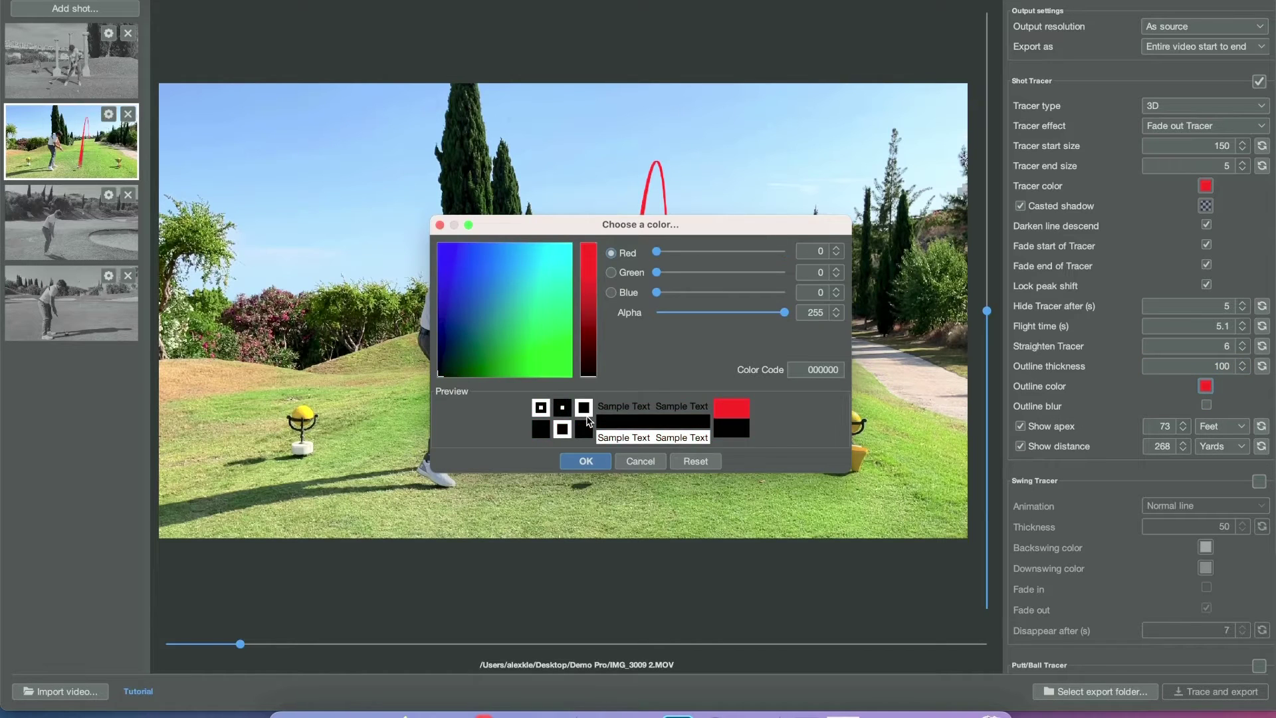
pyautogui.click(586, 462)
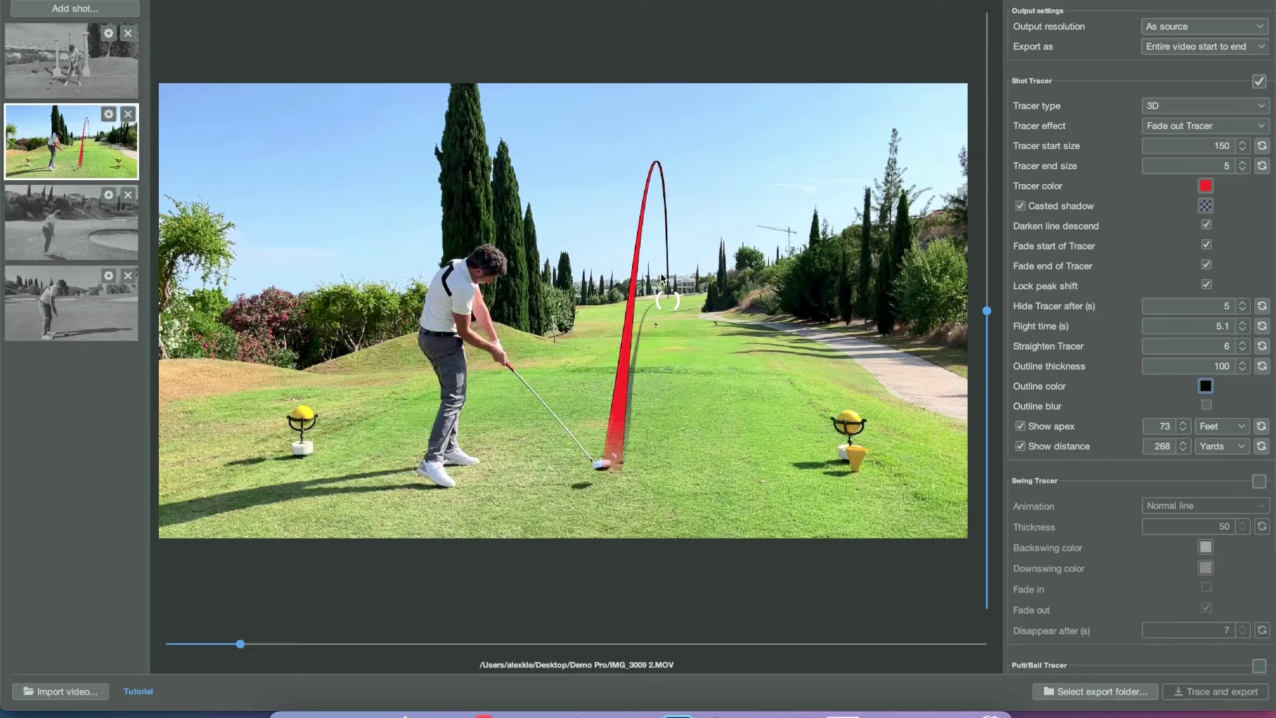
pyautogui.doubleClick(1216, 367)
pyautogui.write('20')
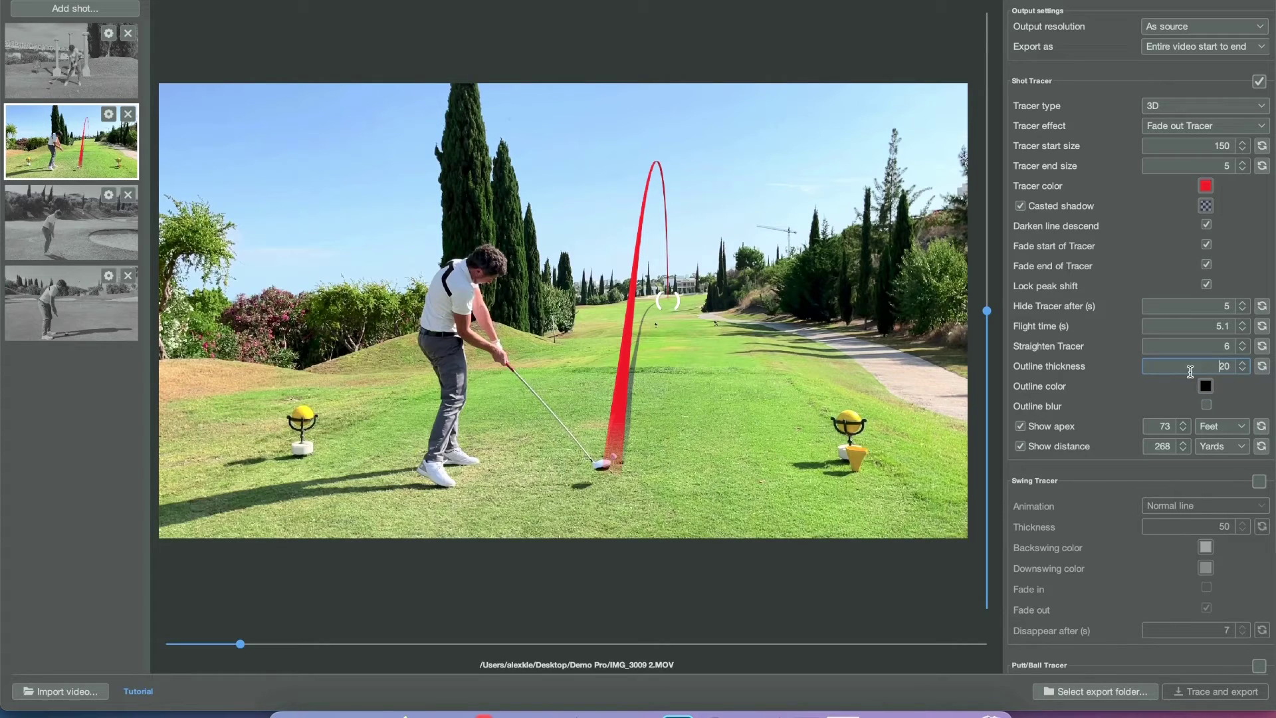
# - Keep Fade out Tracer as the tracer effect
pyautogui.click(1162, 126)
pyautogui.click(1162, 130)
pyautogui.click(1202, 129)
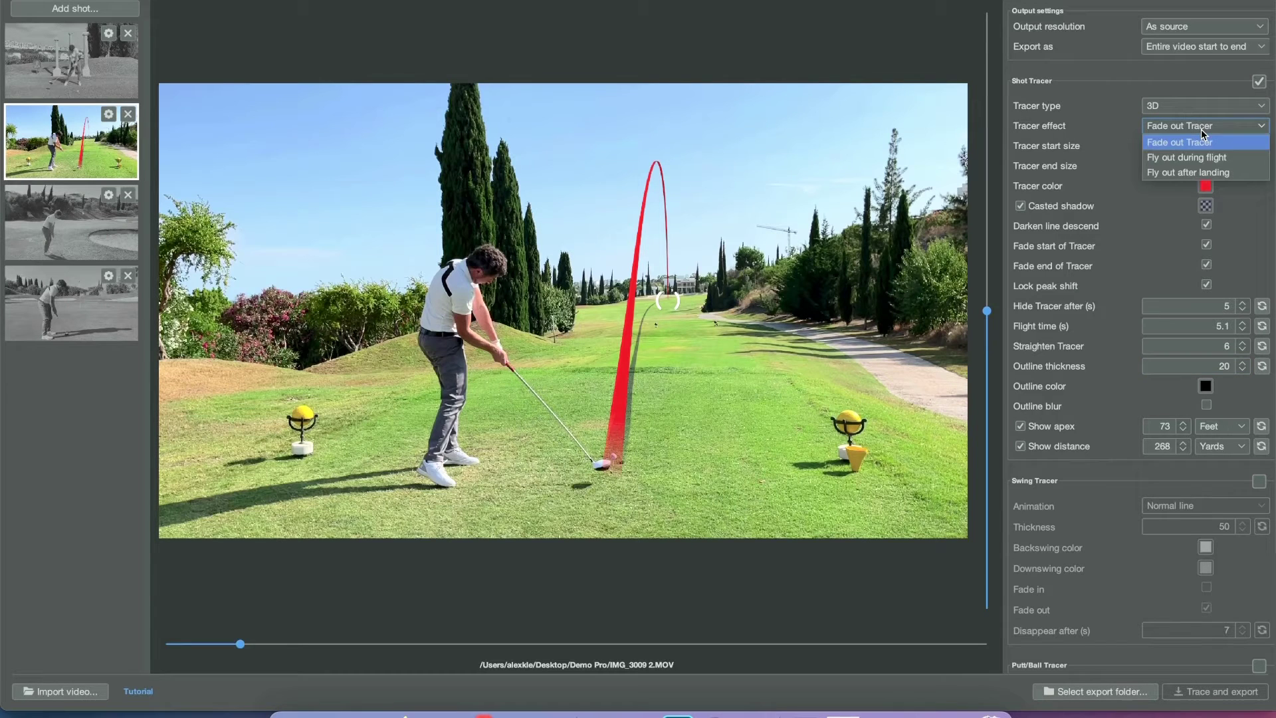
pyautogui.click(1203, 177)
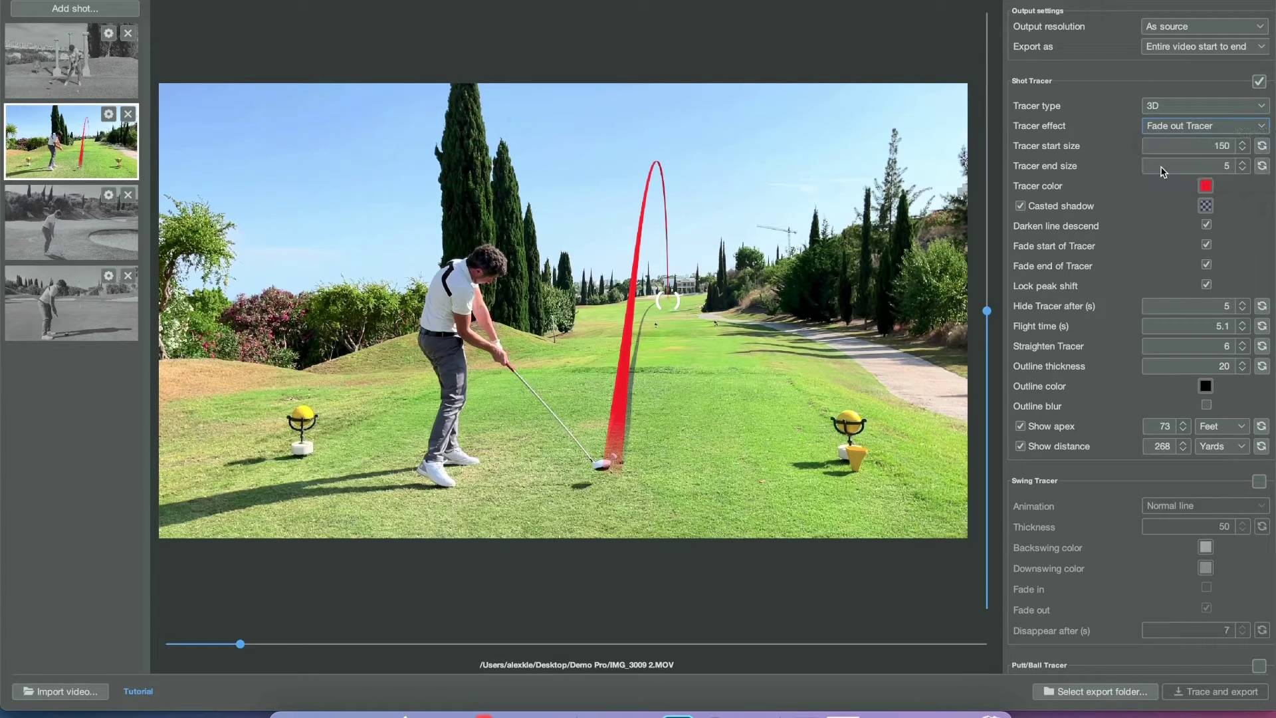
# - Make the tracer Pointy 2D, nudge the landing point right, then switch to IMG_3010 2.MOV
pyautogui.click(1179, 109)
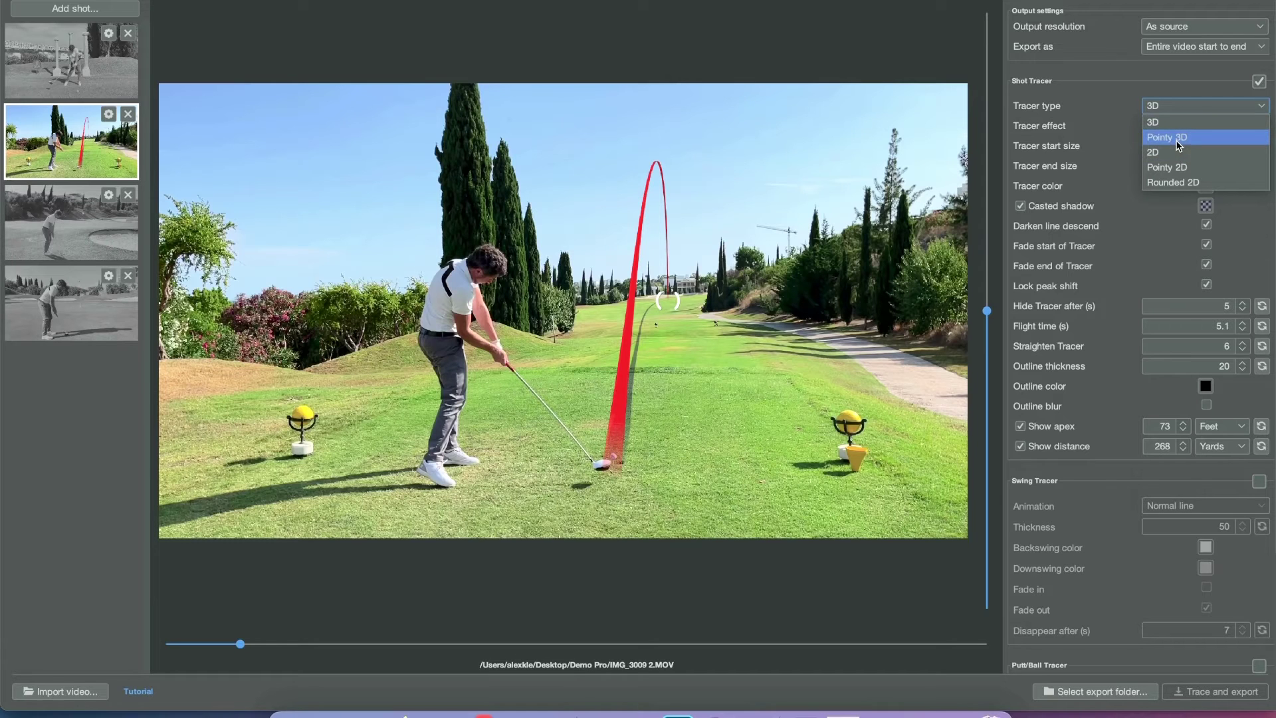
pyautogui.click(1179, 171)
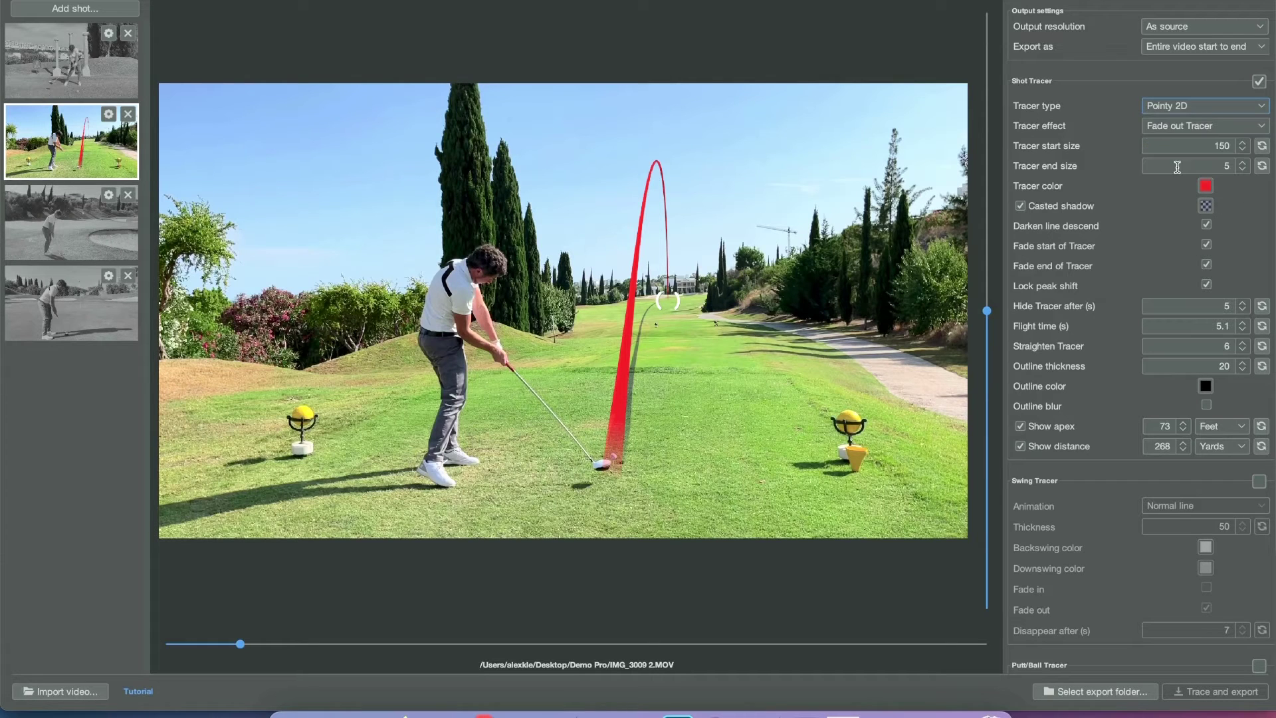
pyautogui.moveTo(663, 309); pyautogui.dragTo(674, 305)
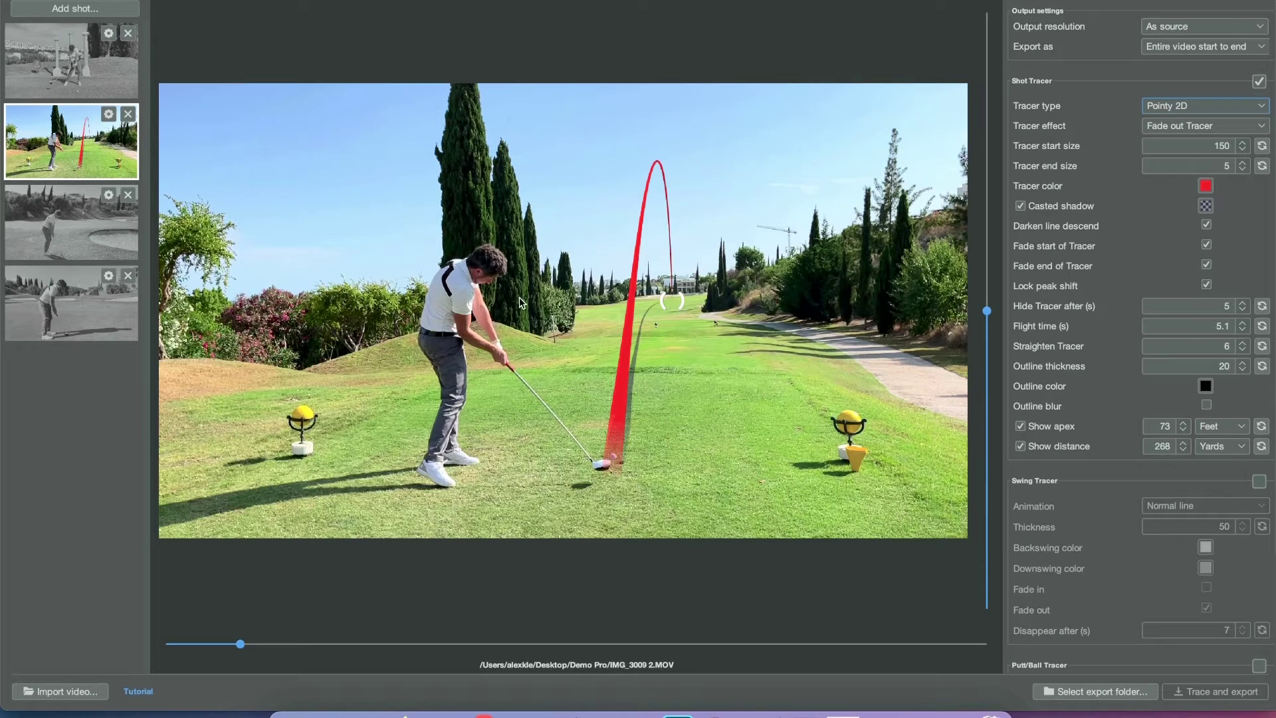
pyautogui.click(82, 43)
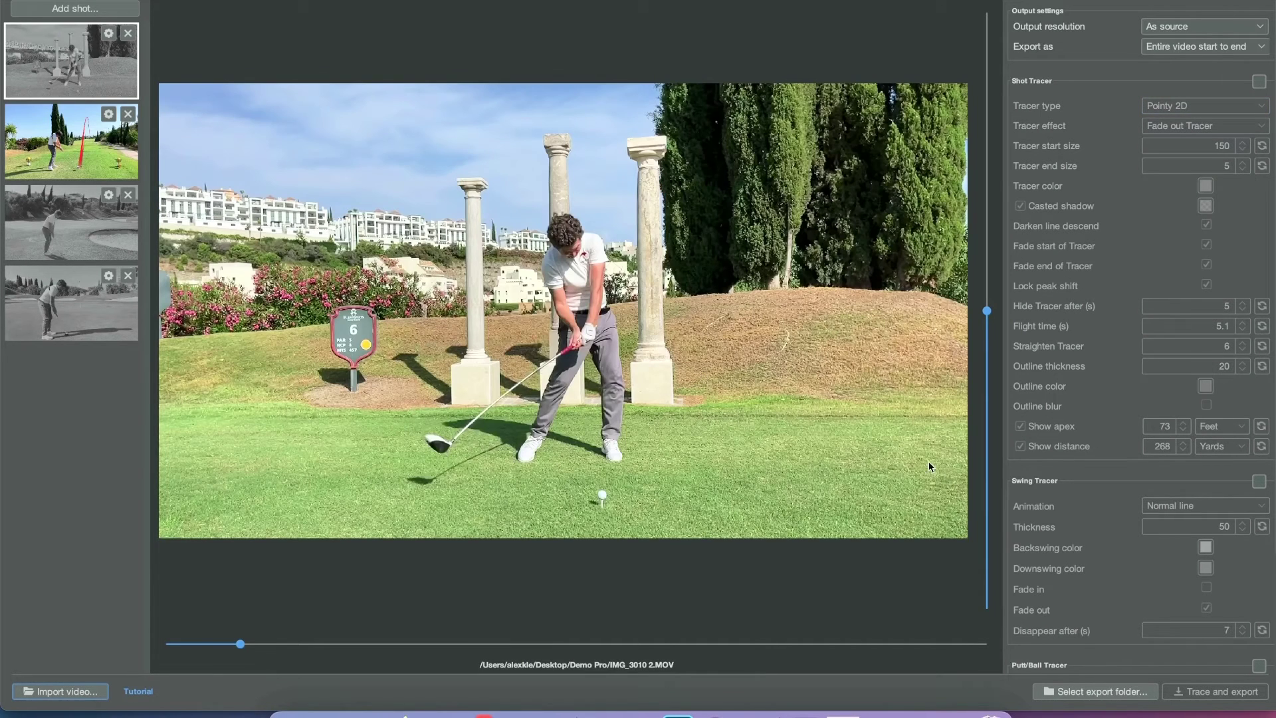
# - In IMG_3010 2.MOV's swing editor, set the backswing-start frame at address as the first frame
pyautogui.click(109, 33)
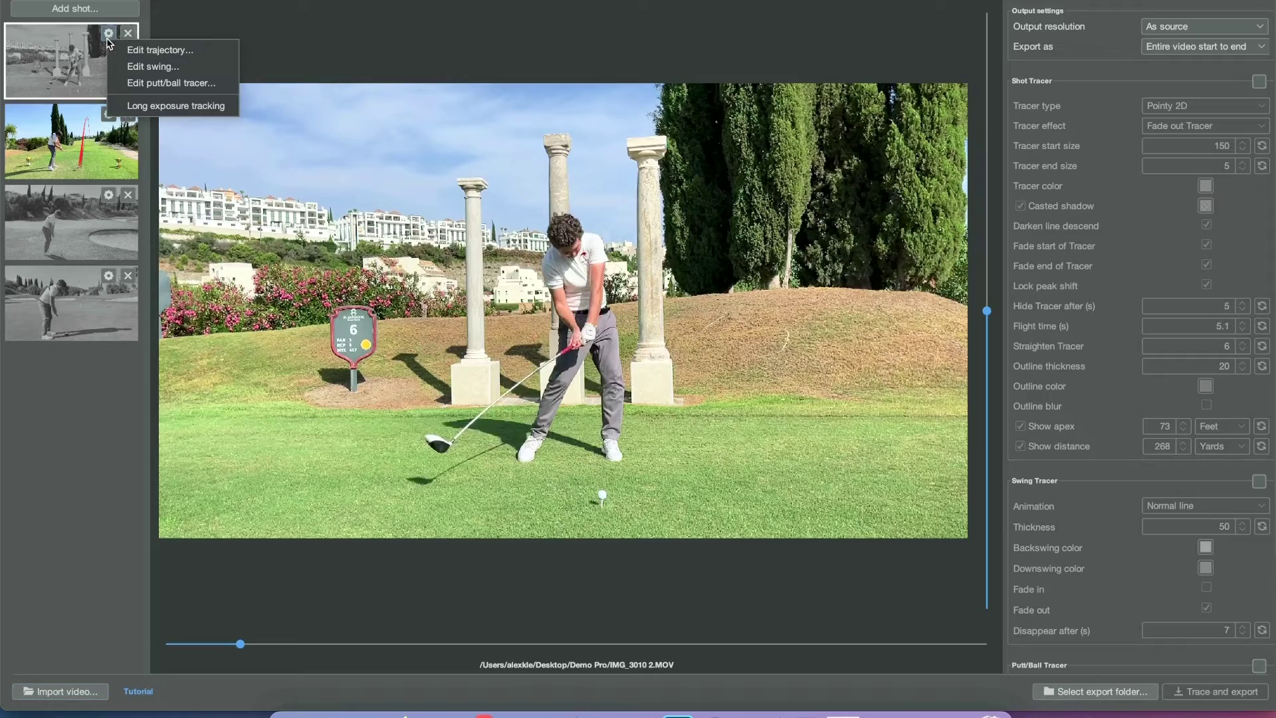
pyautogui.click(154, 67)
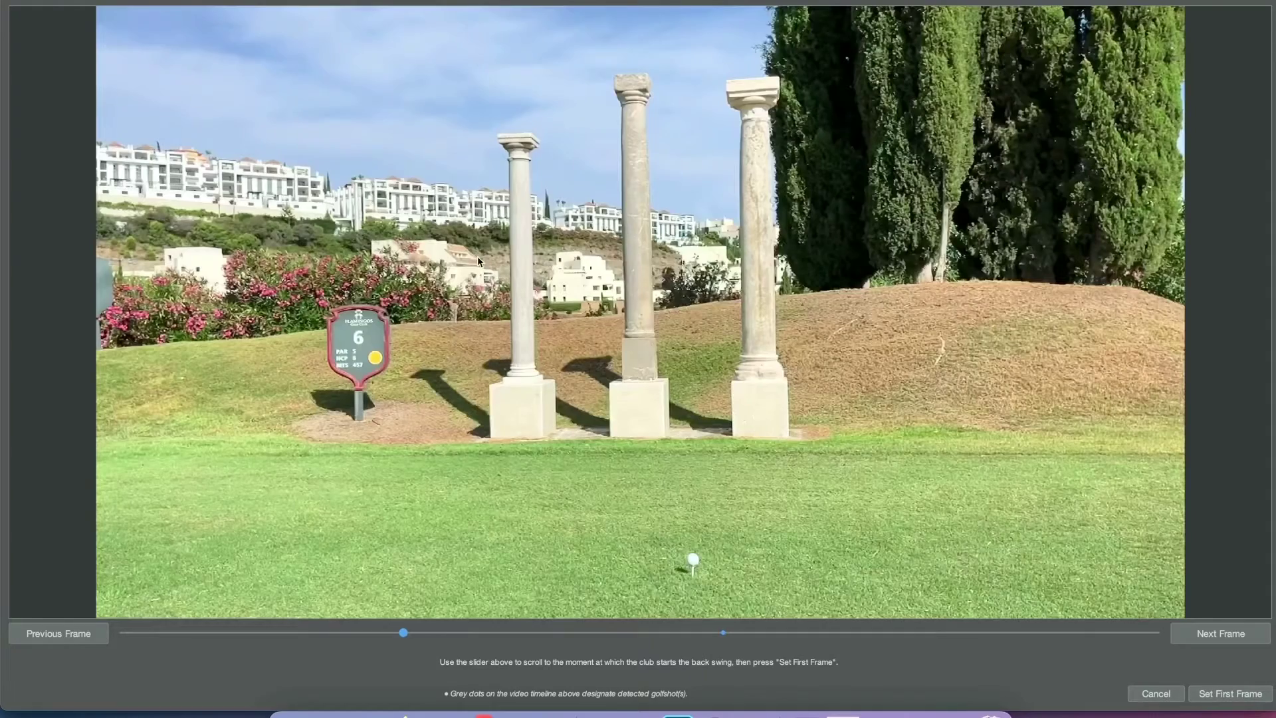
pyautogui.click(1220, 636)
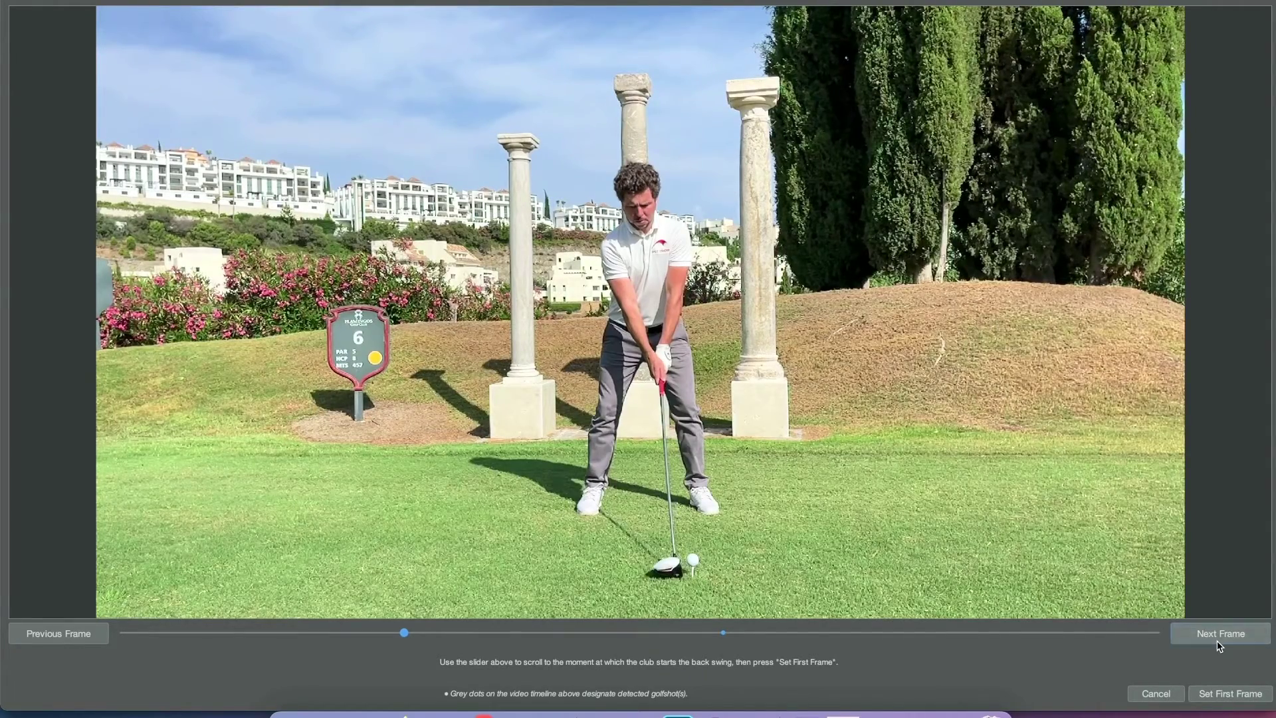
pyautogui.click(1220, 636)
pyautogui.click(1222, 637)
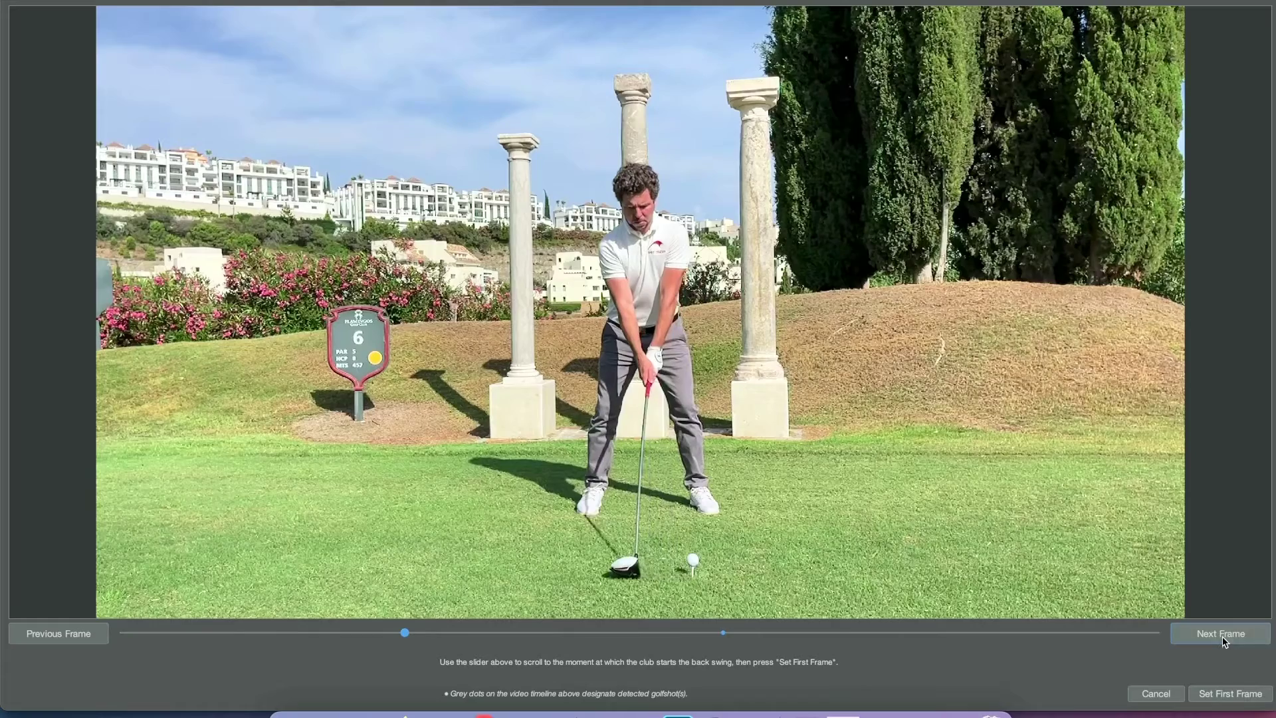
pyautogui.click(79, 634)
pyautogui.click(79, 633)
pyautogui.click(77, 635)
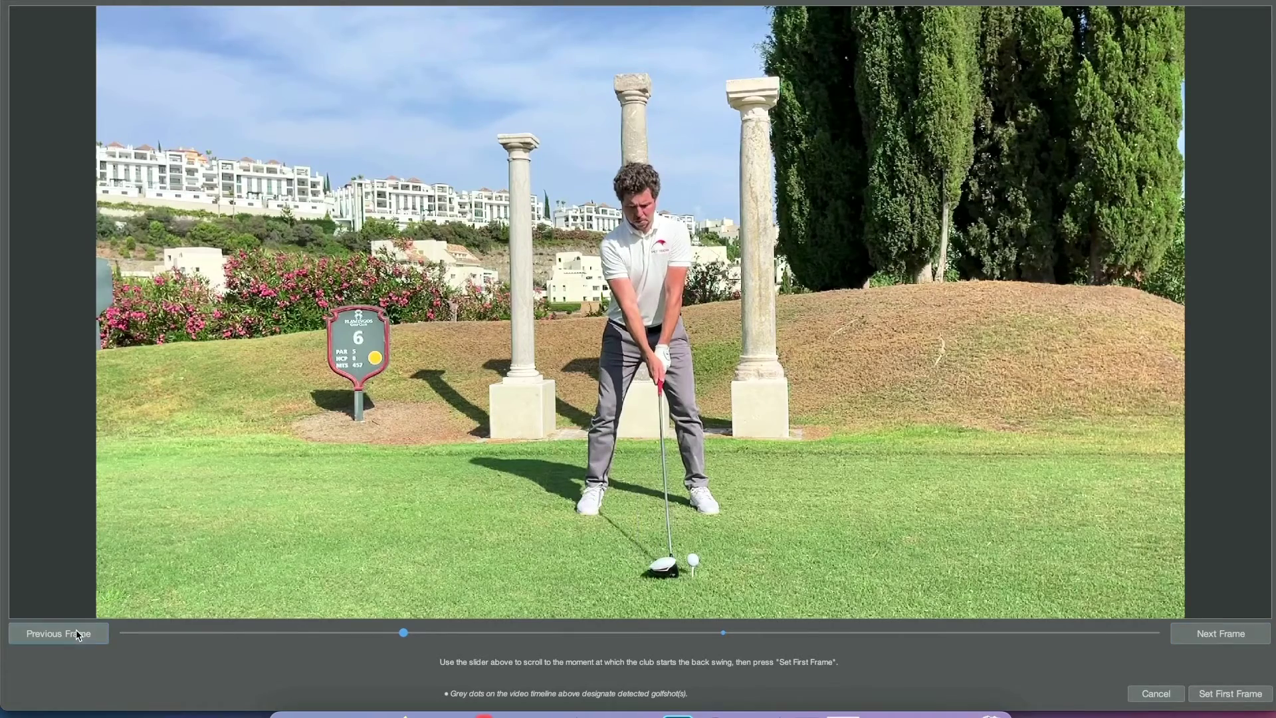
pyautogui.click(1240, 634)
pyautogui.click(1235, 694)
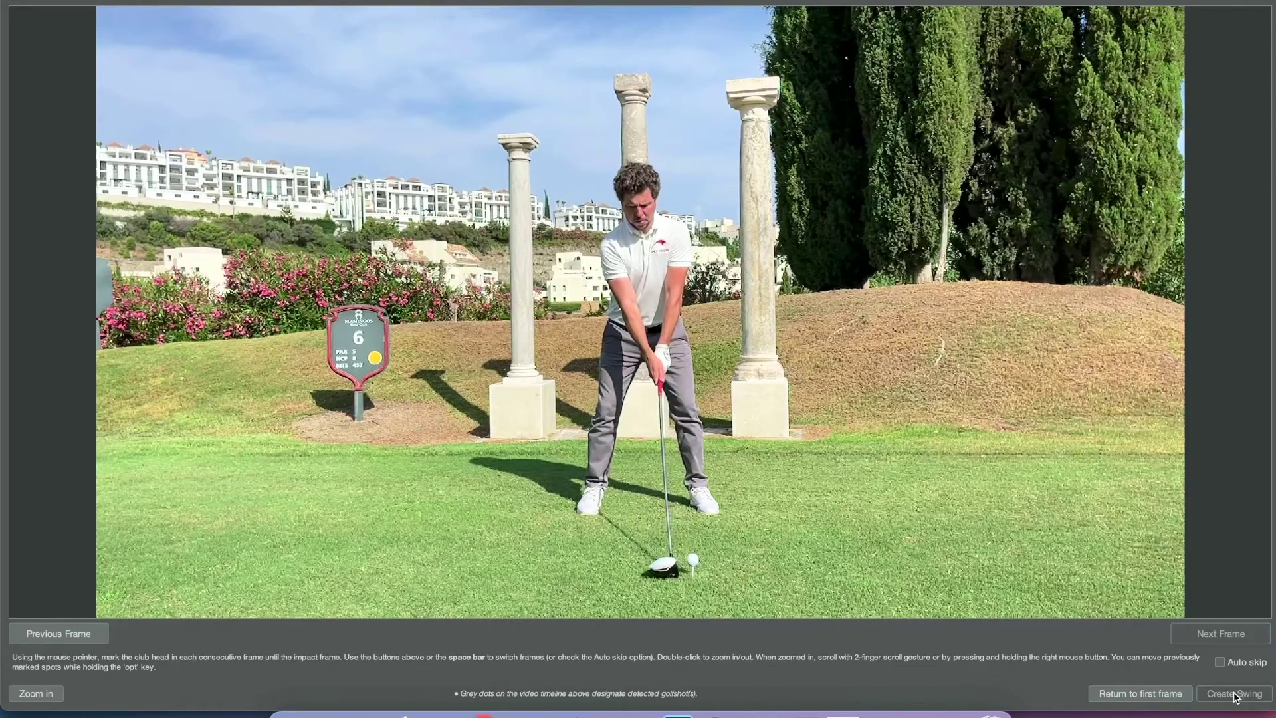
# - Mark the club head frame by frame through the backswing to the top
pyautogui.doubleClick(682, 570)
pyautogui.click(670, 566)
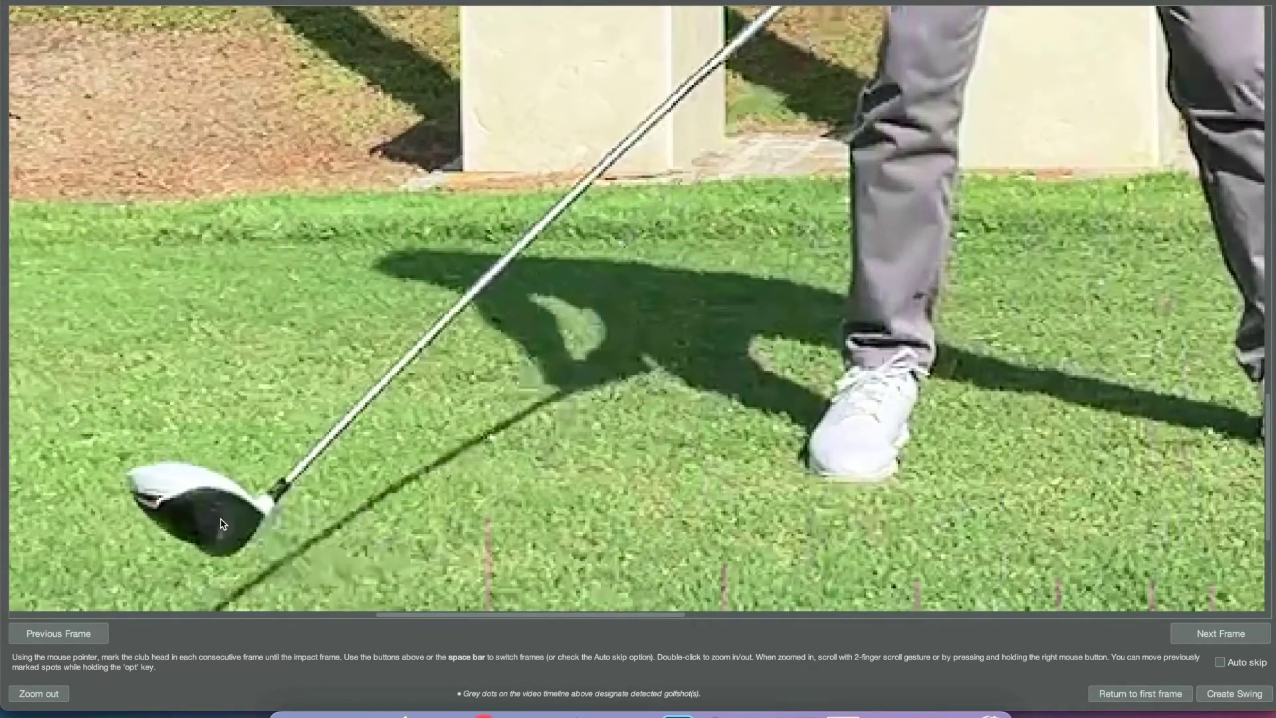
pyautogui.click(221, 524)
pyautogui.press('space')
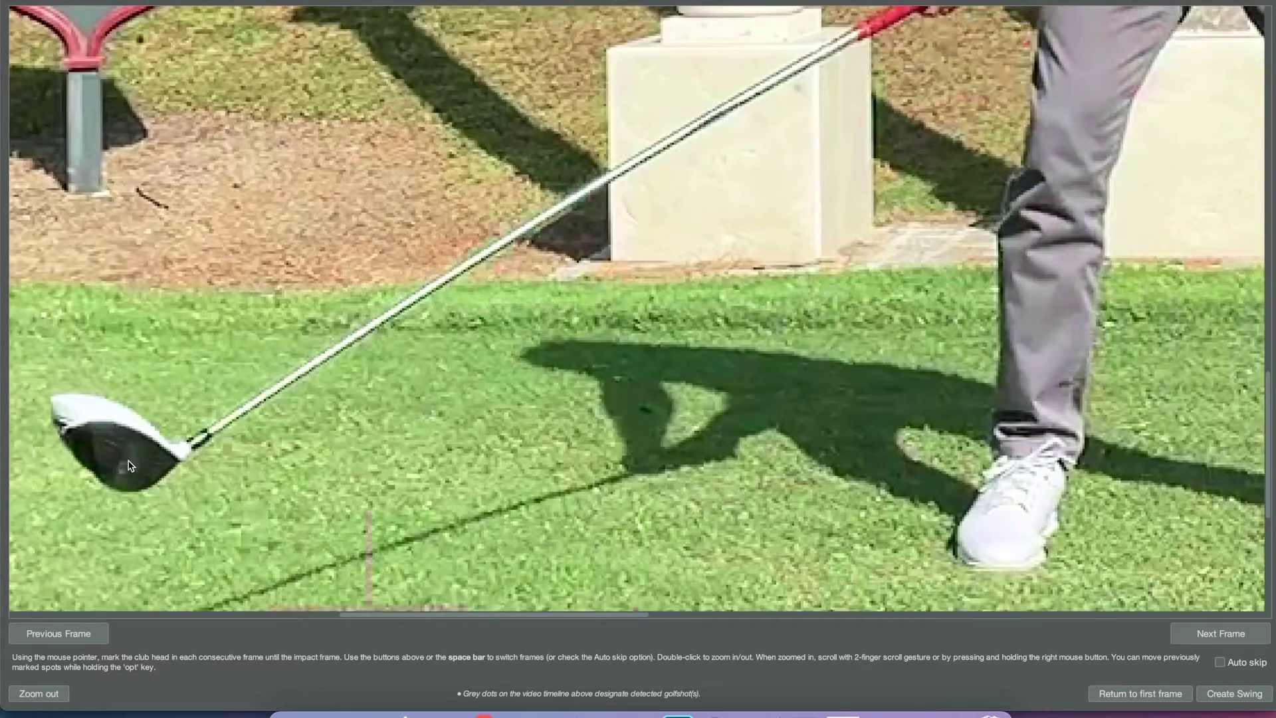
pyautogui.click(129, 466)
pyautogui.press('space')
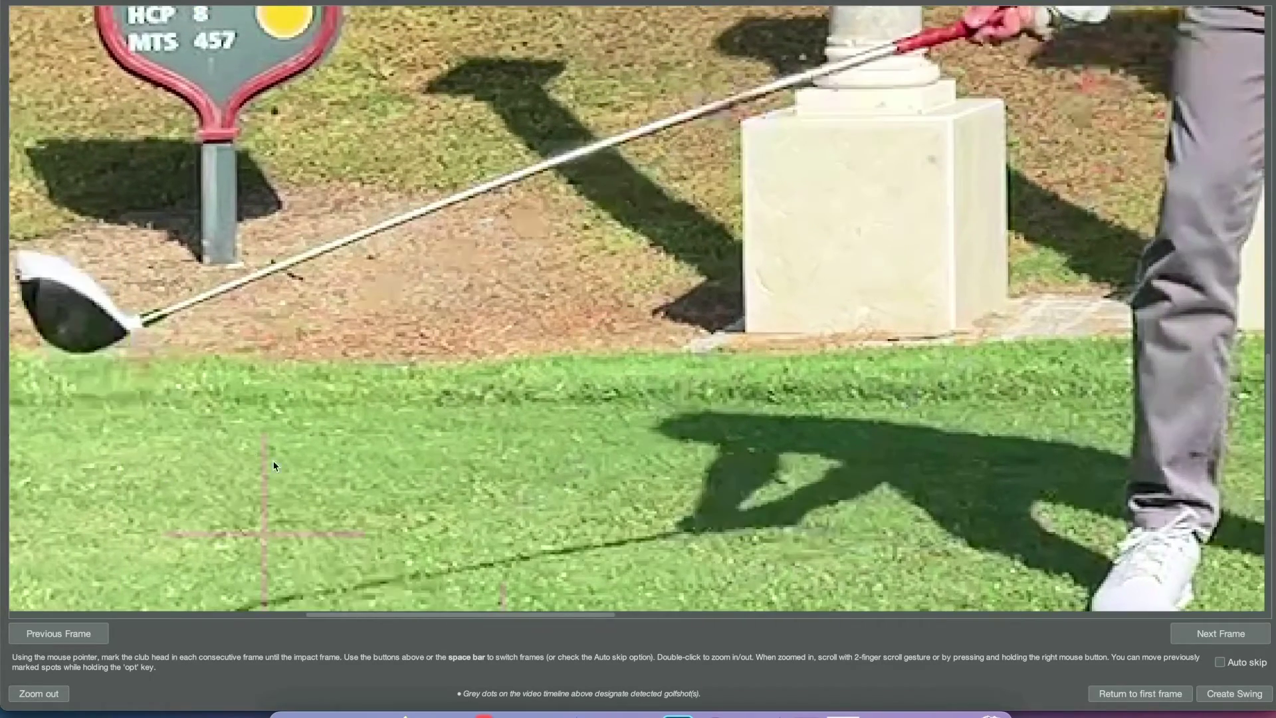
pyautogui.click(71, 323)
pyautogui.click(128, 218)
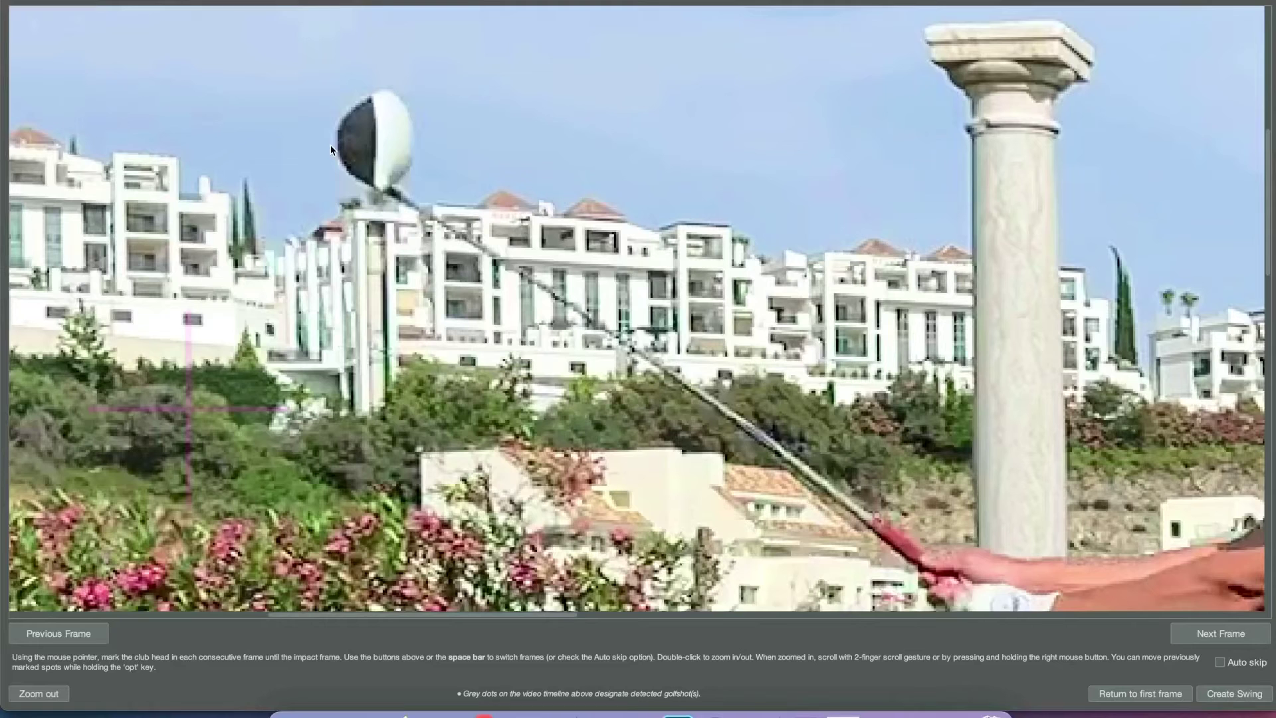
pyautogui.click(350, 144)
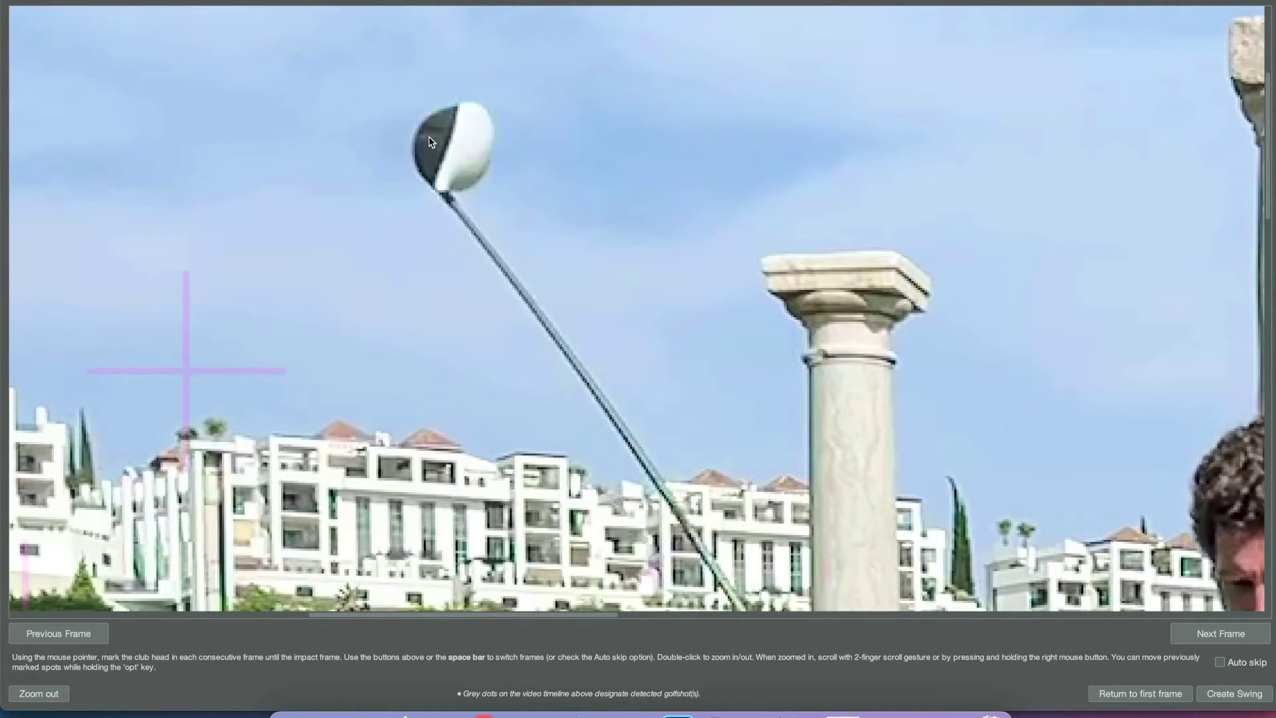
pyautogui.click(428, 136)
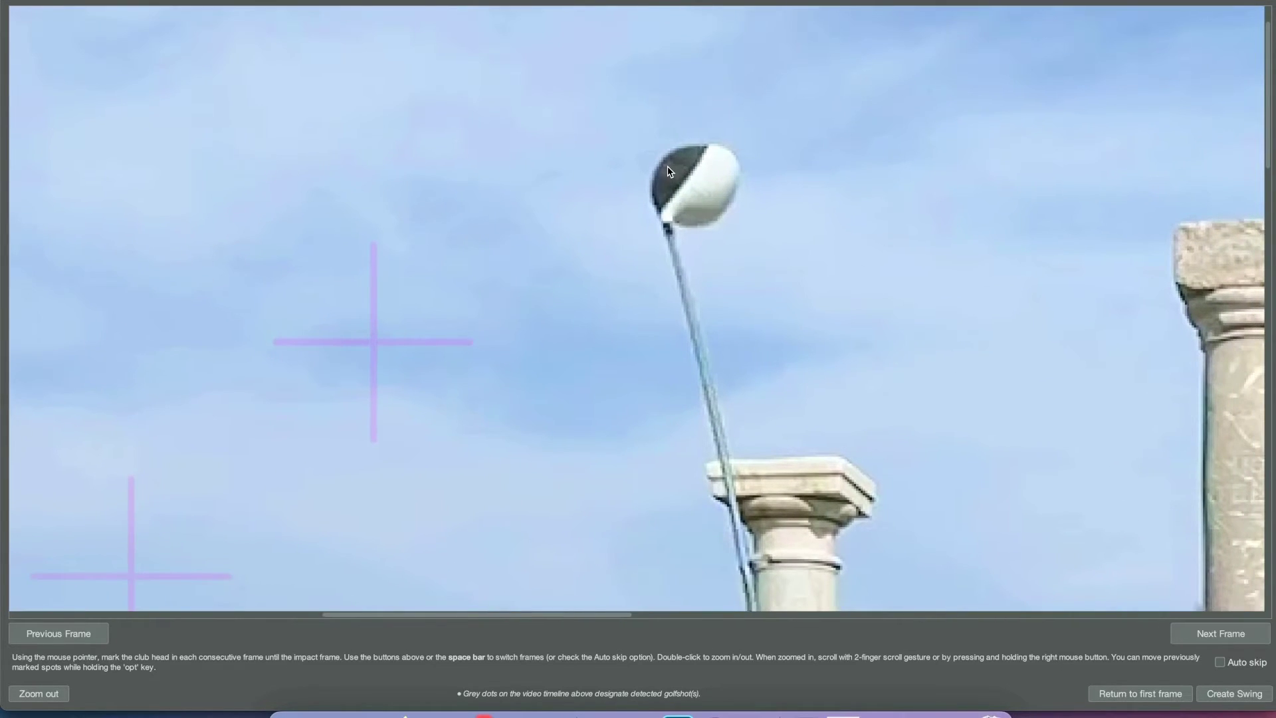
pyautogui.click(668, 172)
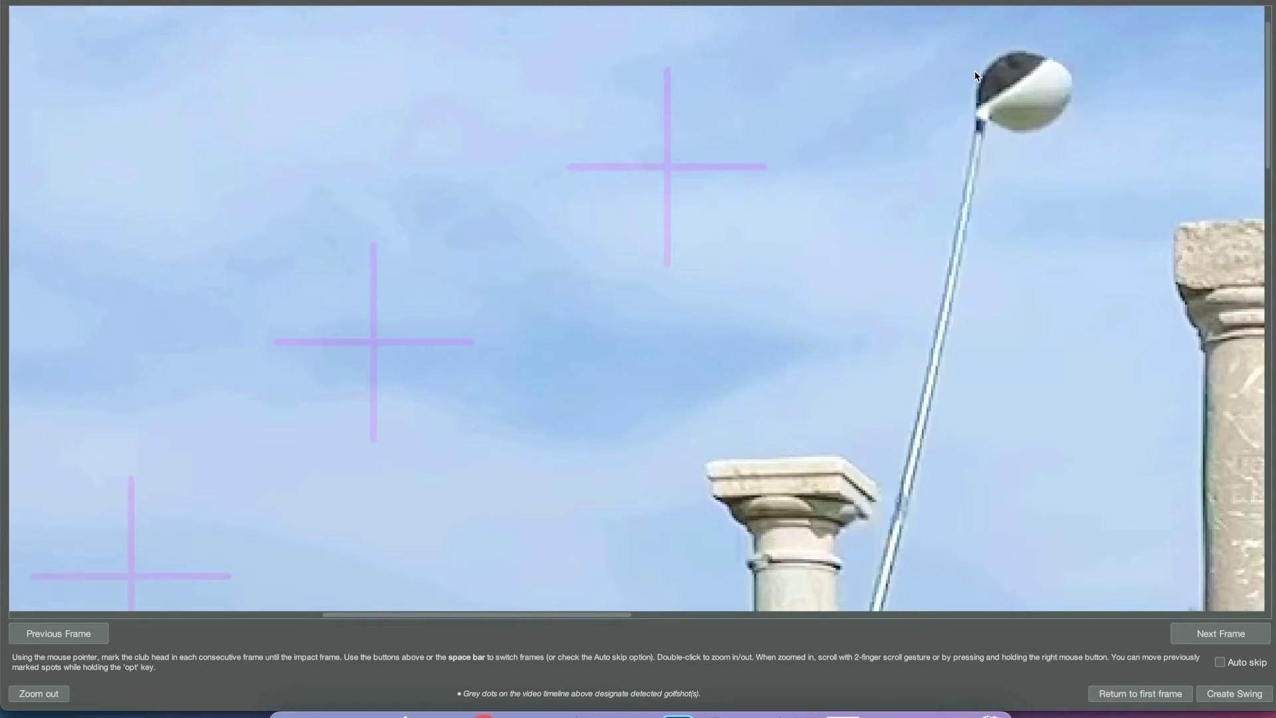
pyautogui.click(1004, 72)
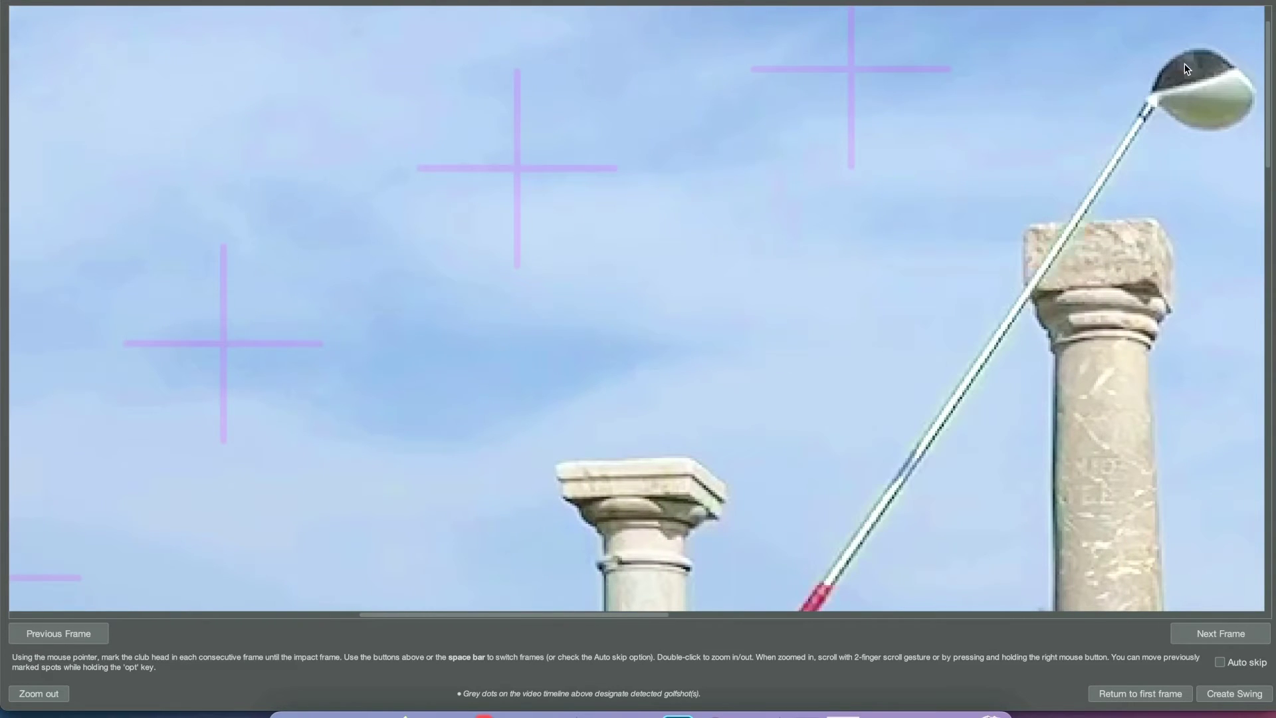
pyautogui.click(1190, 60)
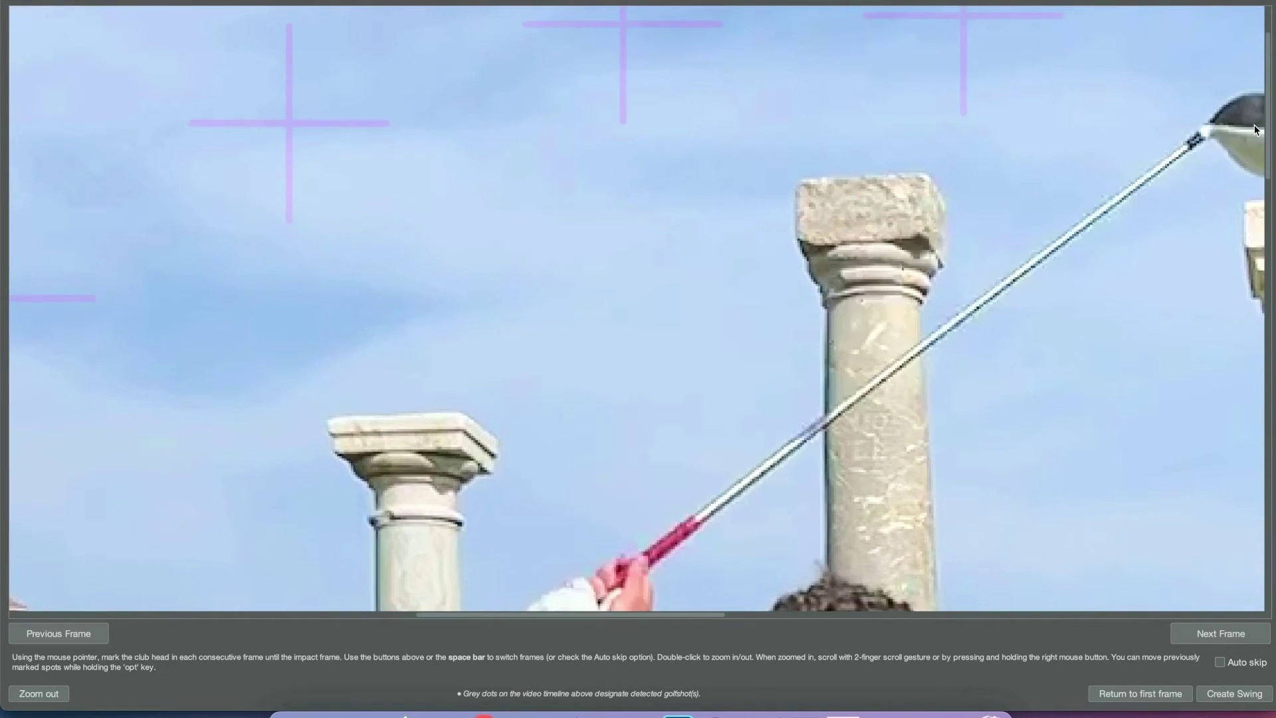
pyautogui.click(1073, 113)
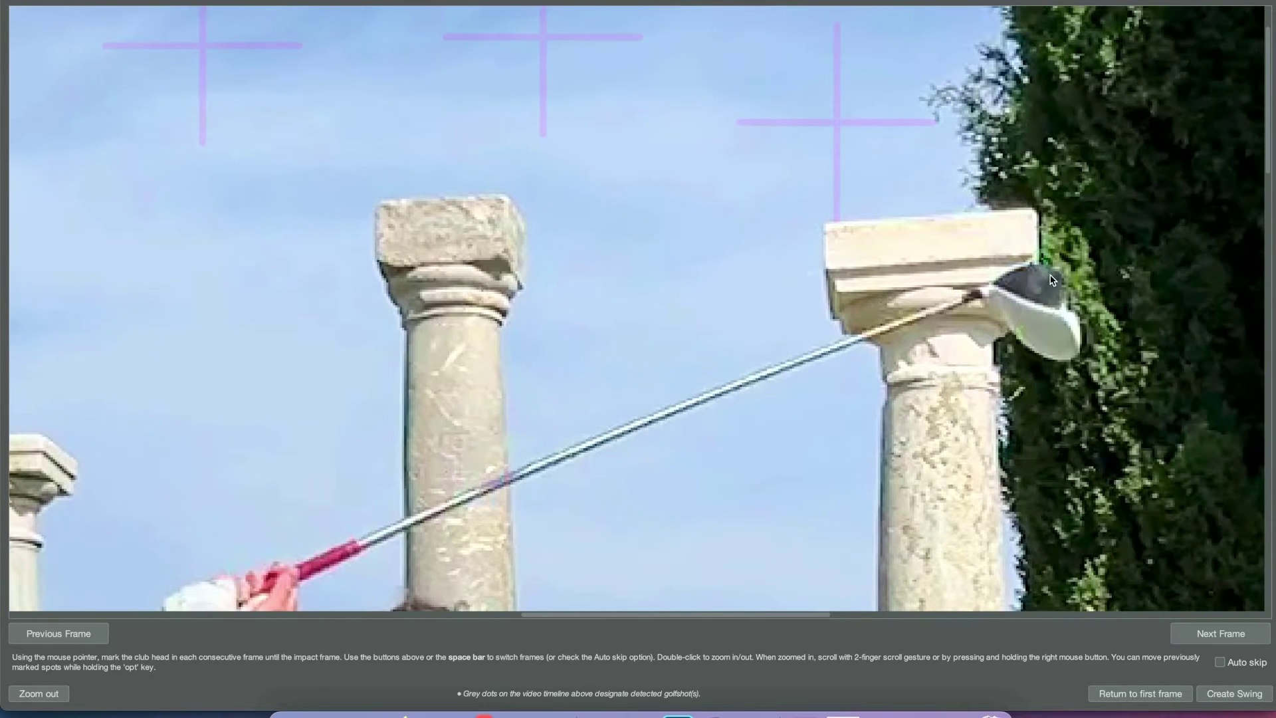
pyautogui.click(1040, 277)
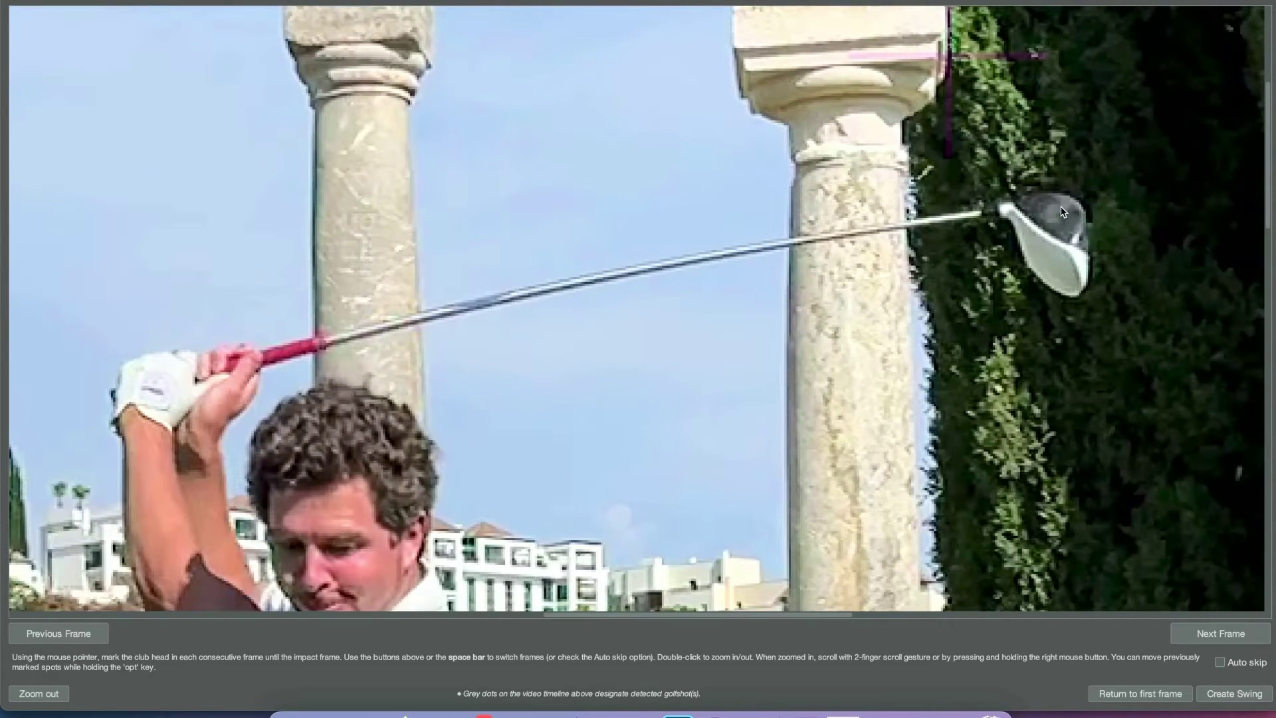
pyautogui.click(1063, 209)
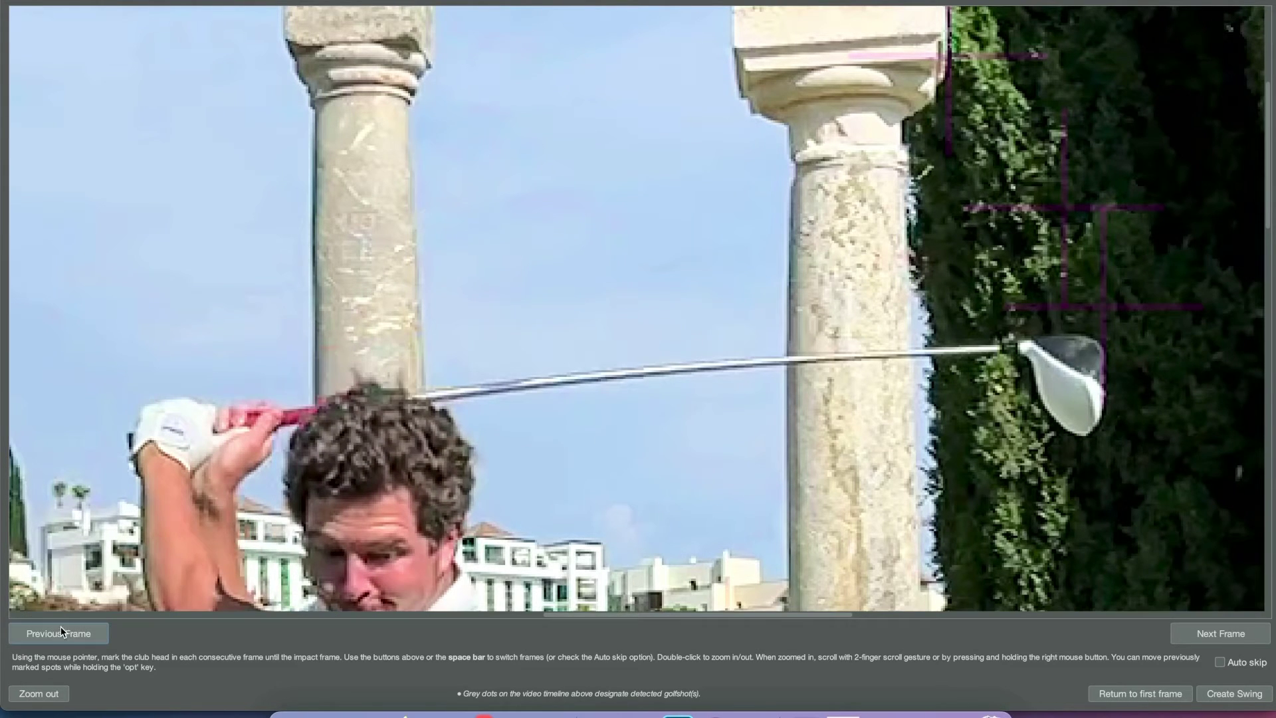
# - Mark the club head frame by frame through the downswing up to the frame near impact
pyautogui.click(106, 627)
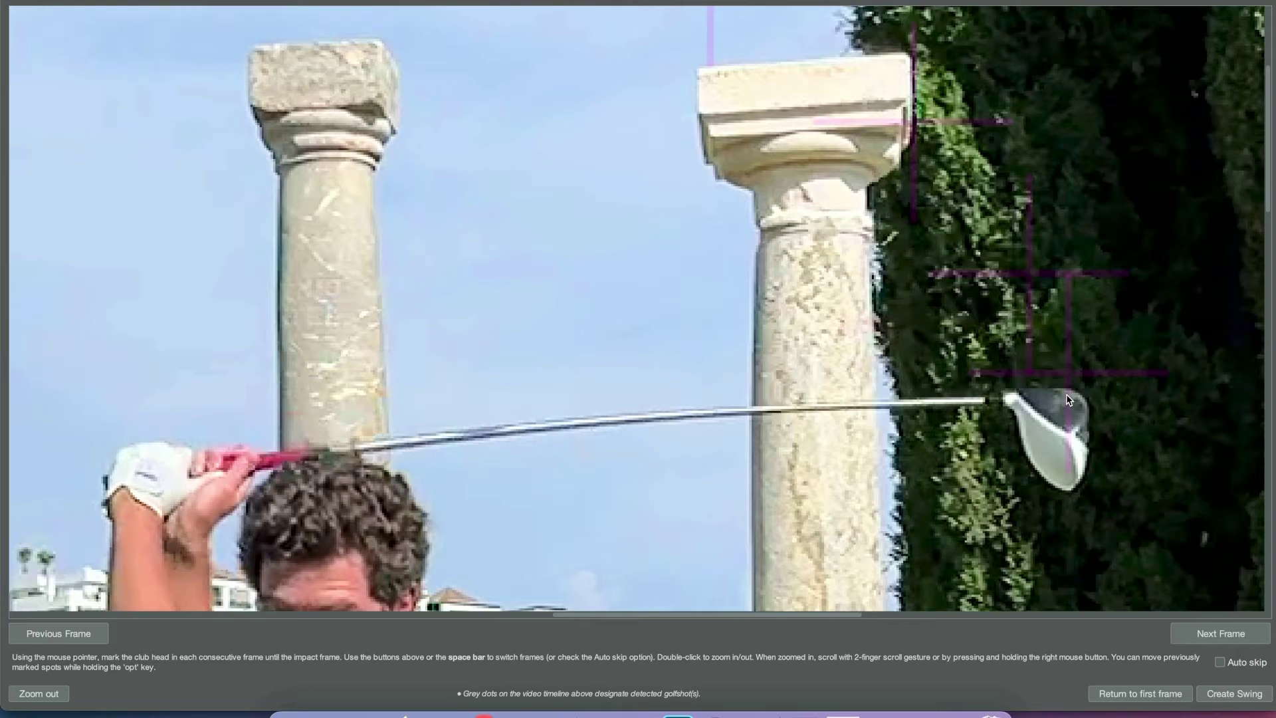
pyautogui.click(1070, 396)
pyautogui.press('space')
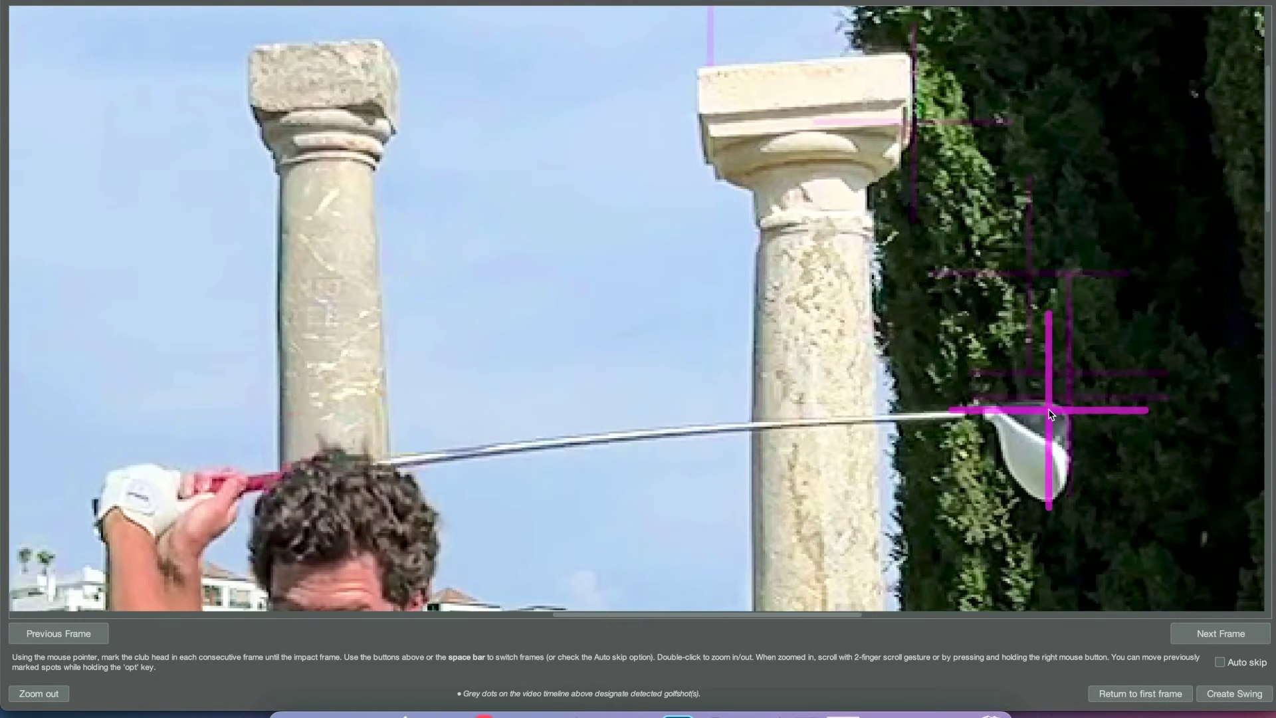
pyautogui.click(1051, 399)
pyautogui.press('space')
pyautogui.click(1004, 413)
pyautogui.press('space')
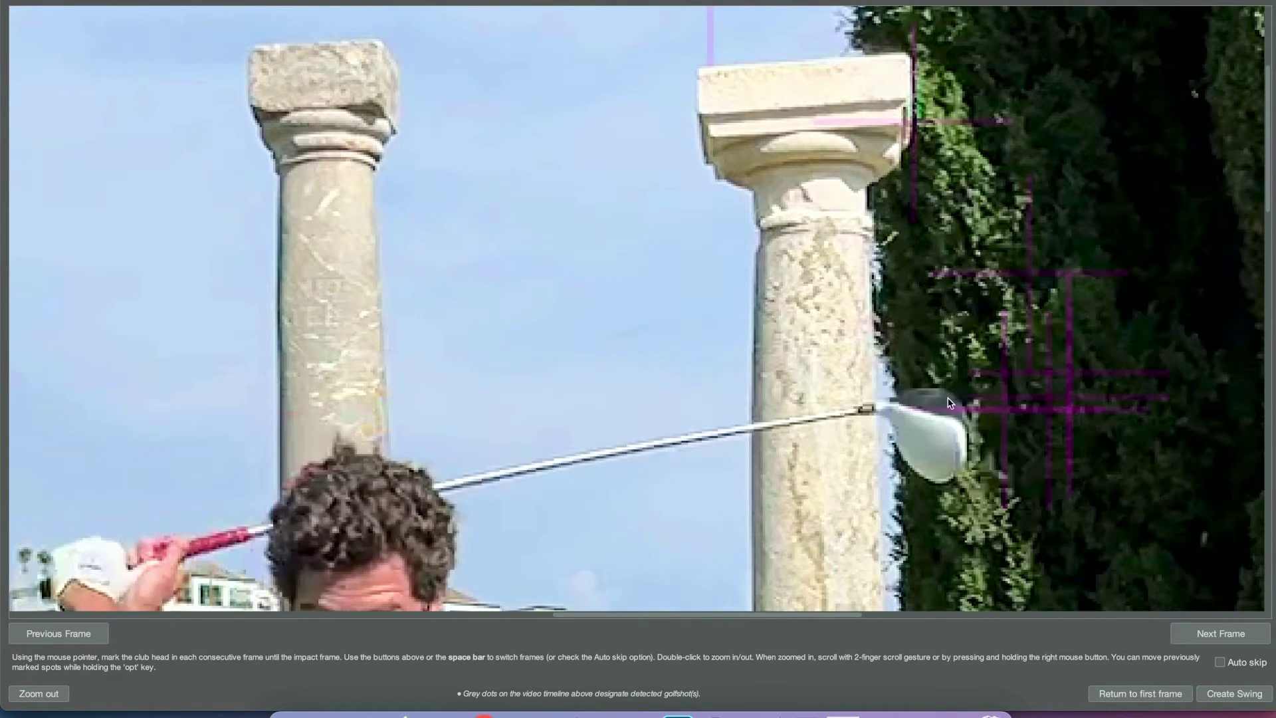
pyautogui.click(934, 396)
pyautogui.press('space')
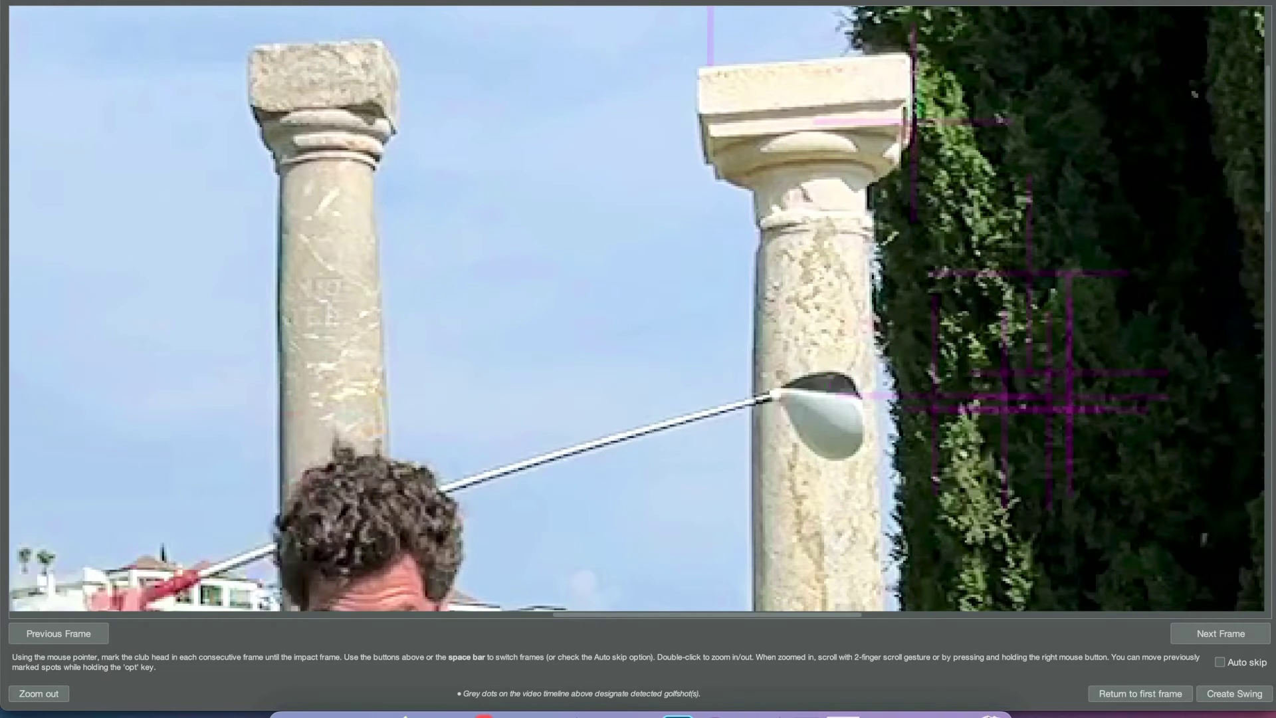
pyautogui.click(828, 376)
pyautogui.press('space')
pyautogui.click(670, 360)
pyautogui.press('space')
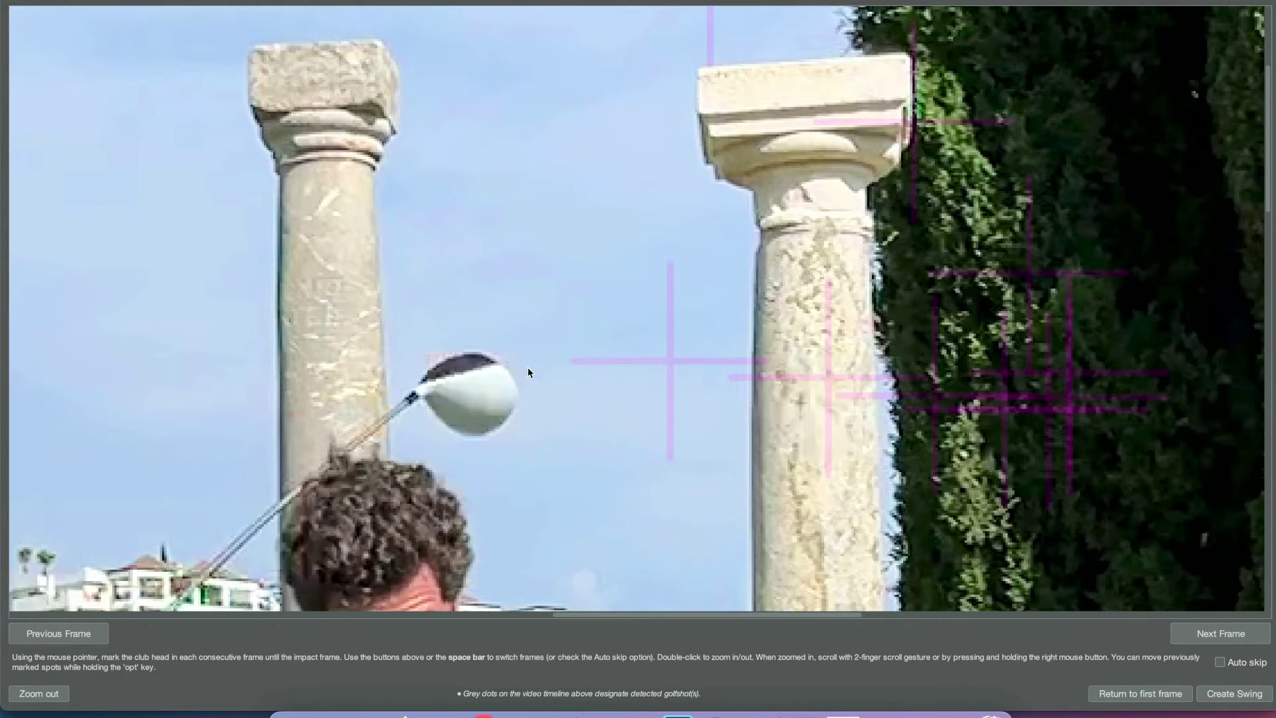
pyautogui.click(457, 360)
pyautogui.press('space')
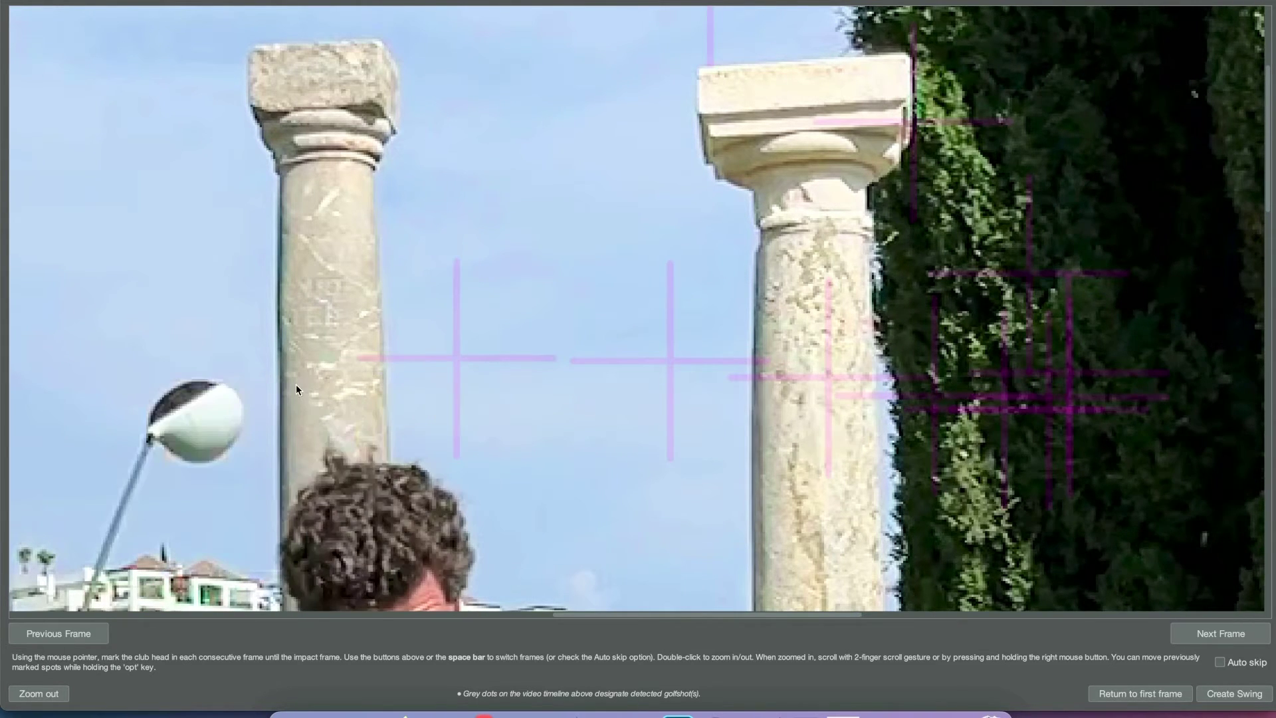
pyautogui.click(176, 393)
pyautogui.press('space')
pyautogui.hscroll(-7, 178, 384)
pyautogui.scroll(-3, 178, 384)
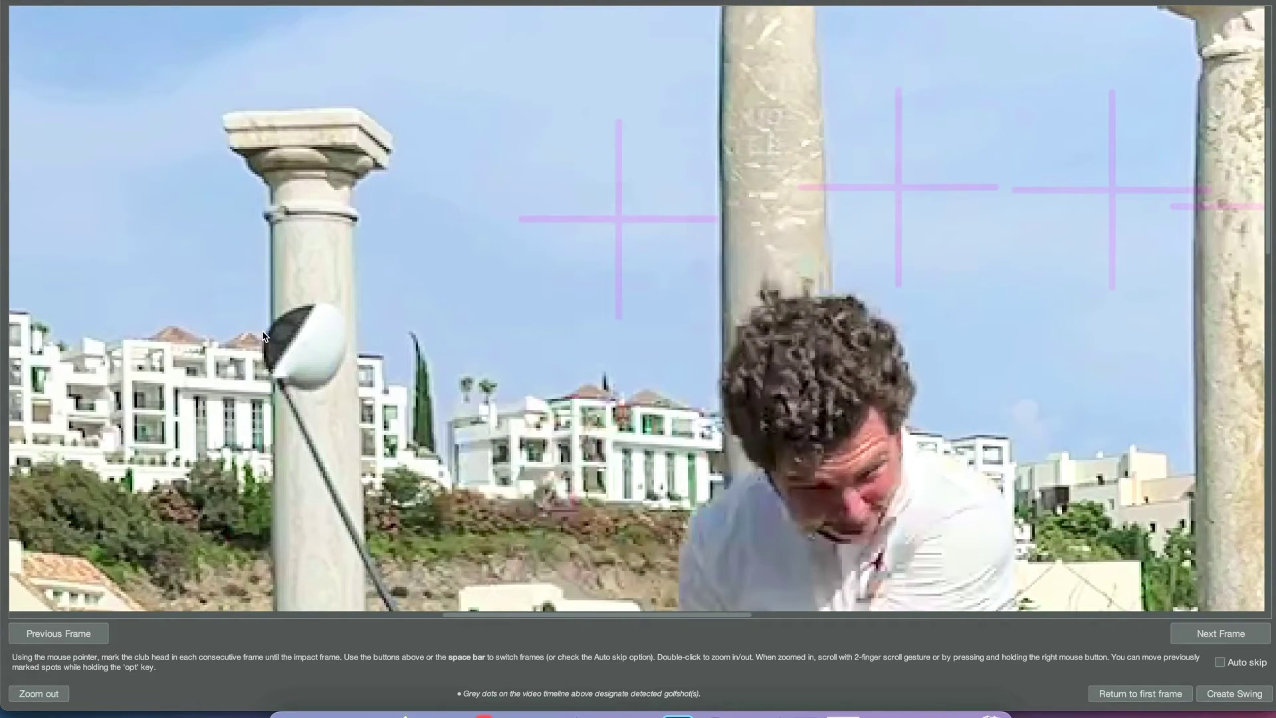
pyautogui.click(270, 332)
pyautogui.press('space')
pyautogui.scroll(-6, 228, 435)
pyautogui.hscroll(-3, 229, 436)
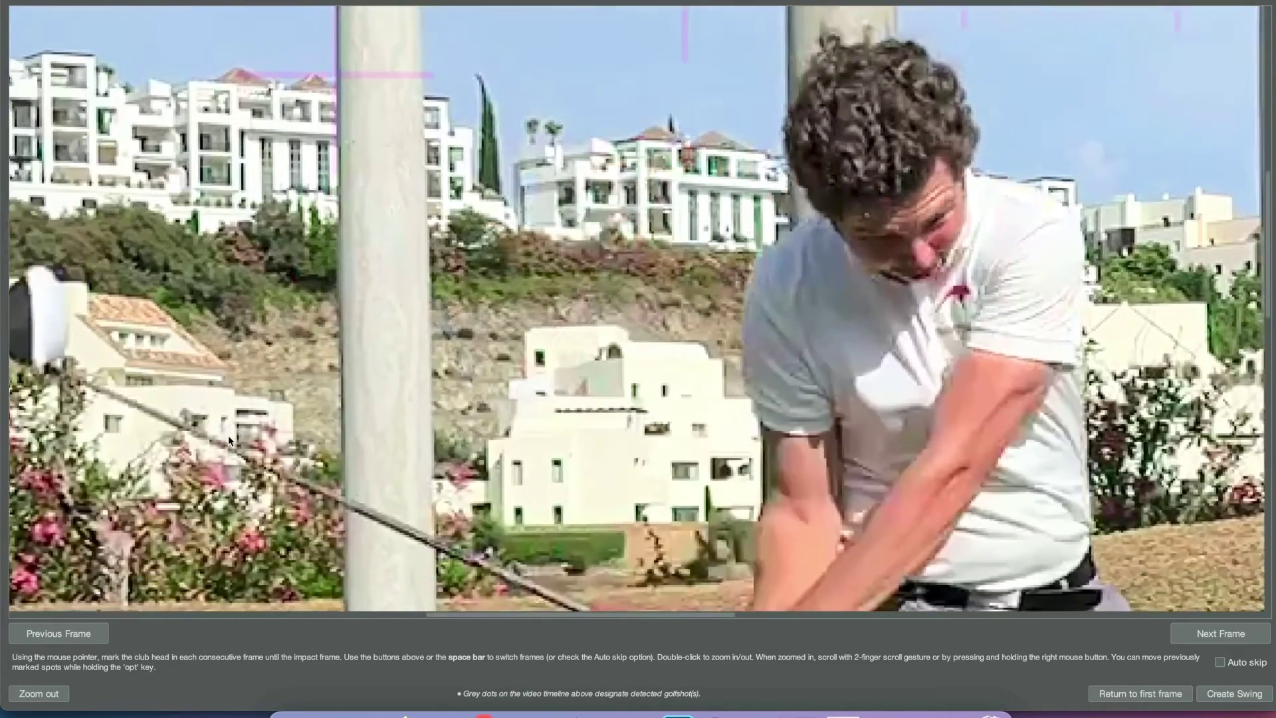
pyautogui.scroll(3, 228, 436)
pyautogui.hscroll(-3, 228, 436)
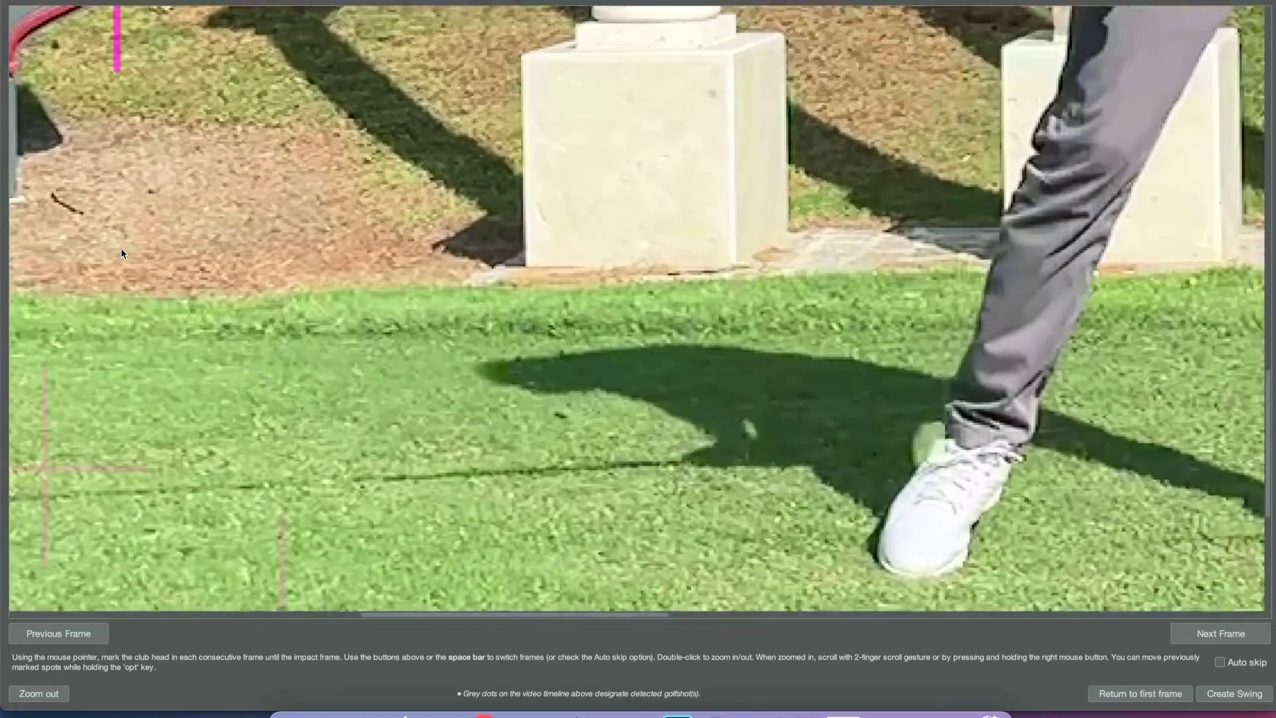
# - Mark the club head at impact, then try magenta and red as the downswing colour
pyautogui.click(463, 440)
pyautogui.press('space')
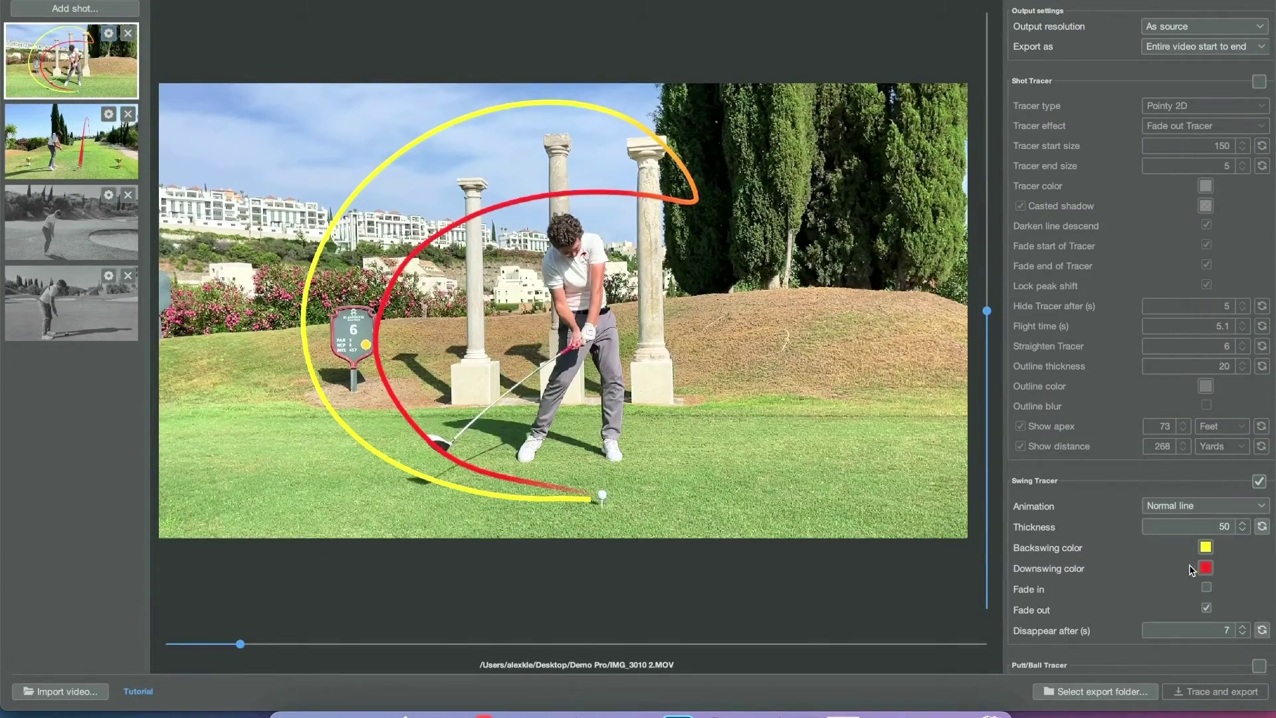
pyautogui.click(1206, 564)
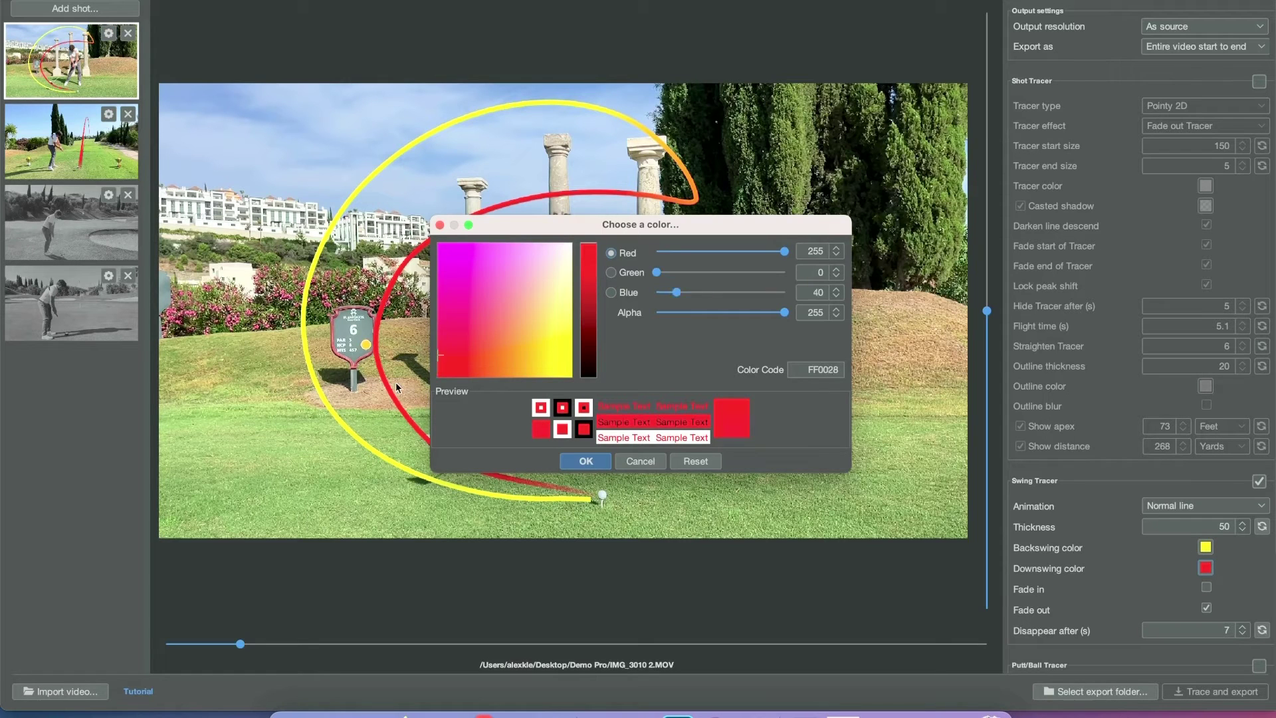
pyautogui.click(440, 246)
pyautogui.click(586, 460)
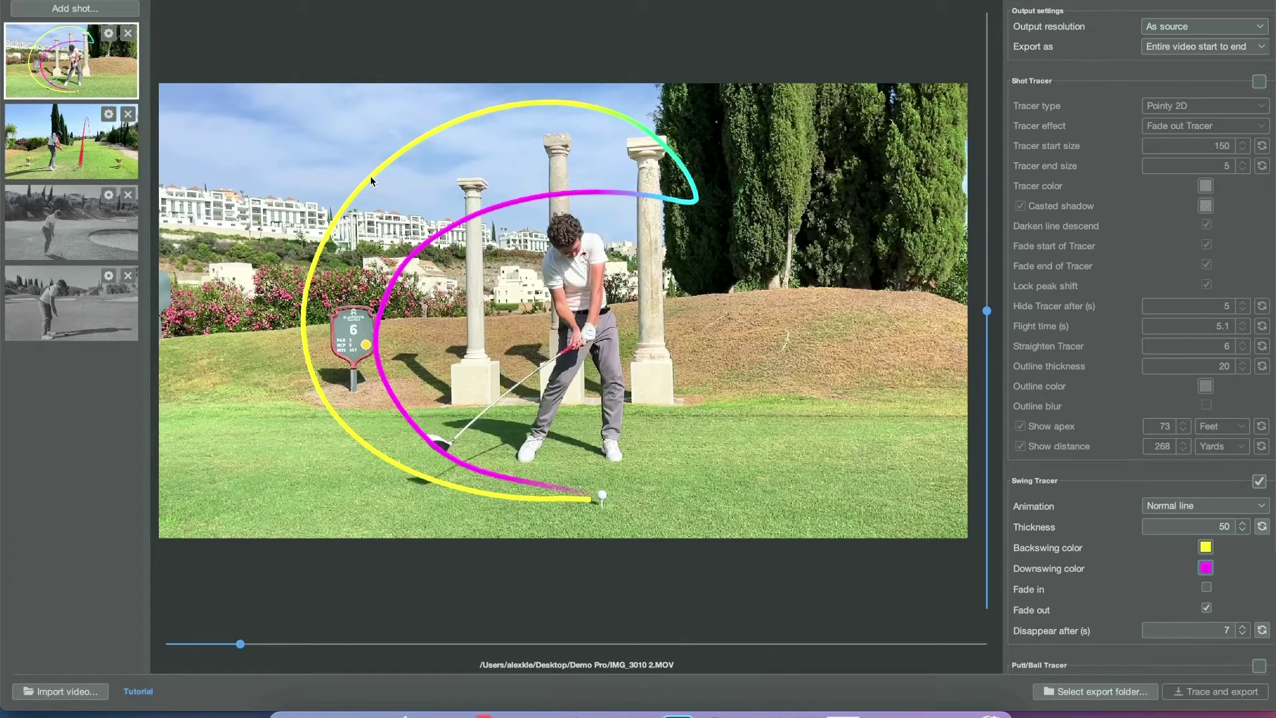
pyautogui.click(1208, 569)
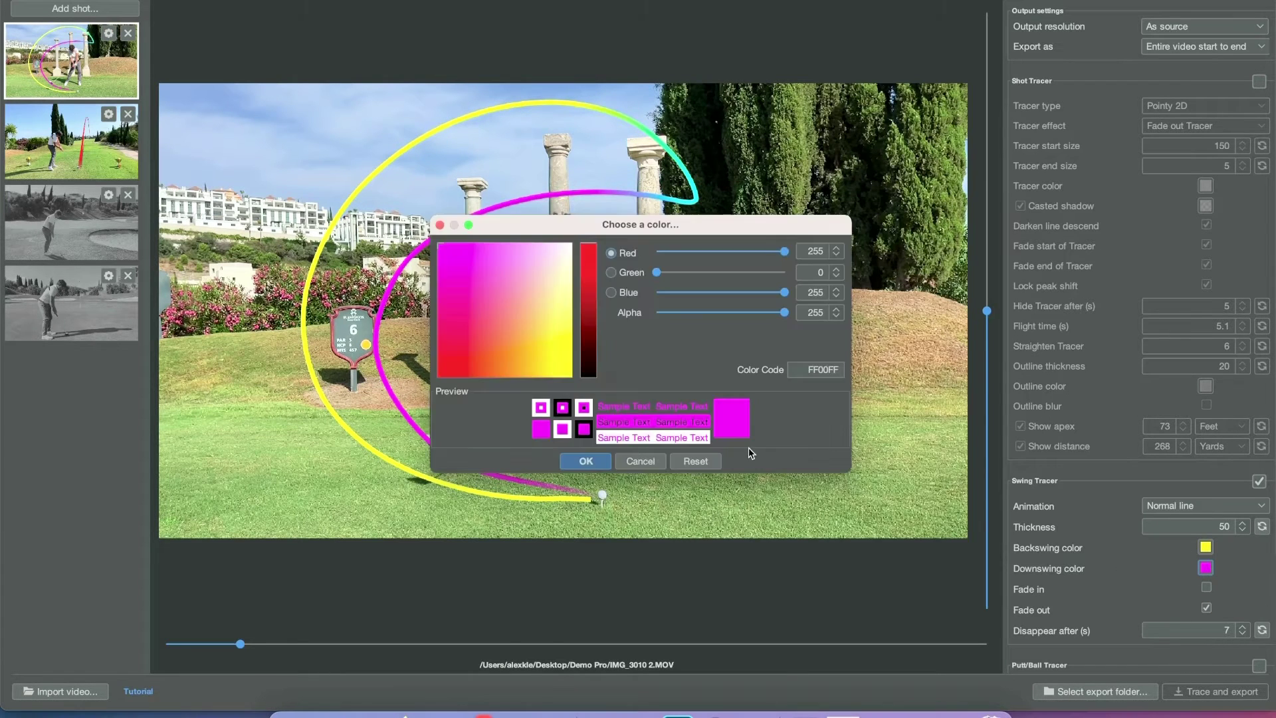
pyautogui.click(557, 349)
pyautogui.click(440, 376)
pyautogui.press('Return')
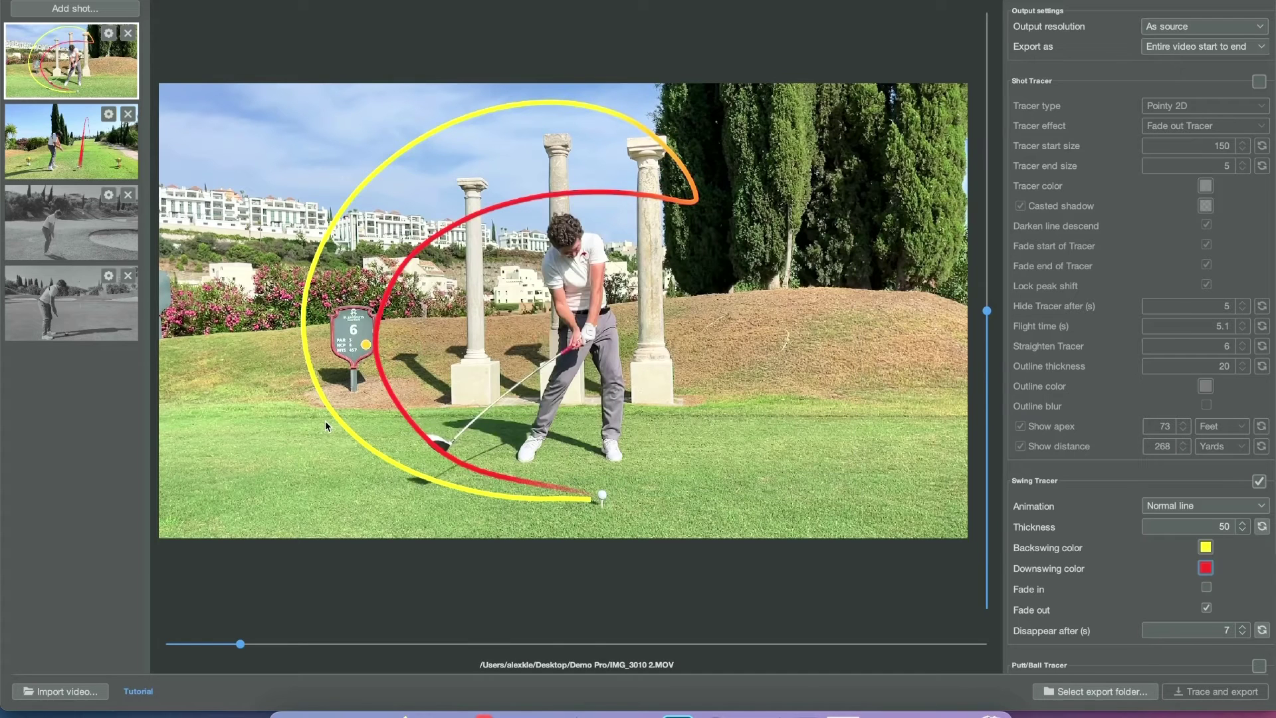
# - Set the backswing colour to red, downswing to white, and swing line thickness to 25
pyautogui.click(1205, 548)
pyautogui.click(466, 259)
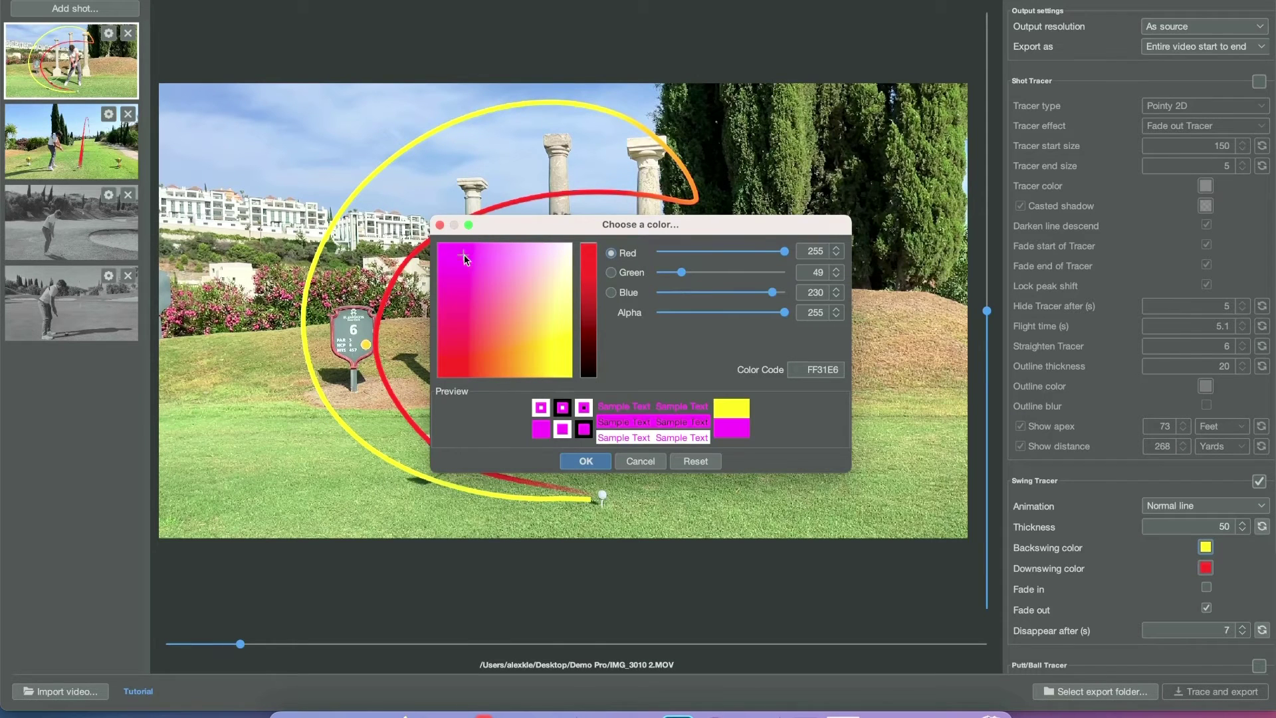
pyautogui.press('Return')
pyautogui.click(1205, 568)
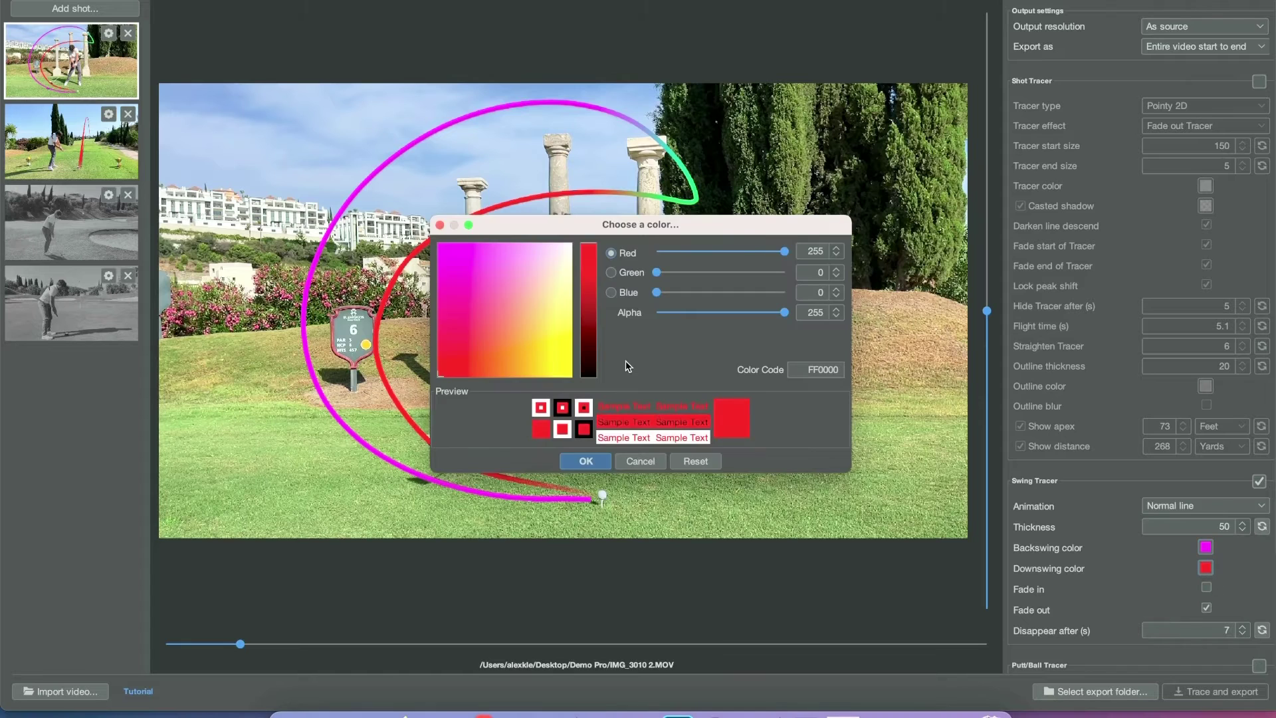
pyautogui.click(569, 277)
pyautogui.press('Return')
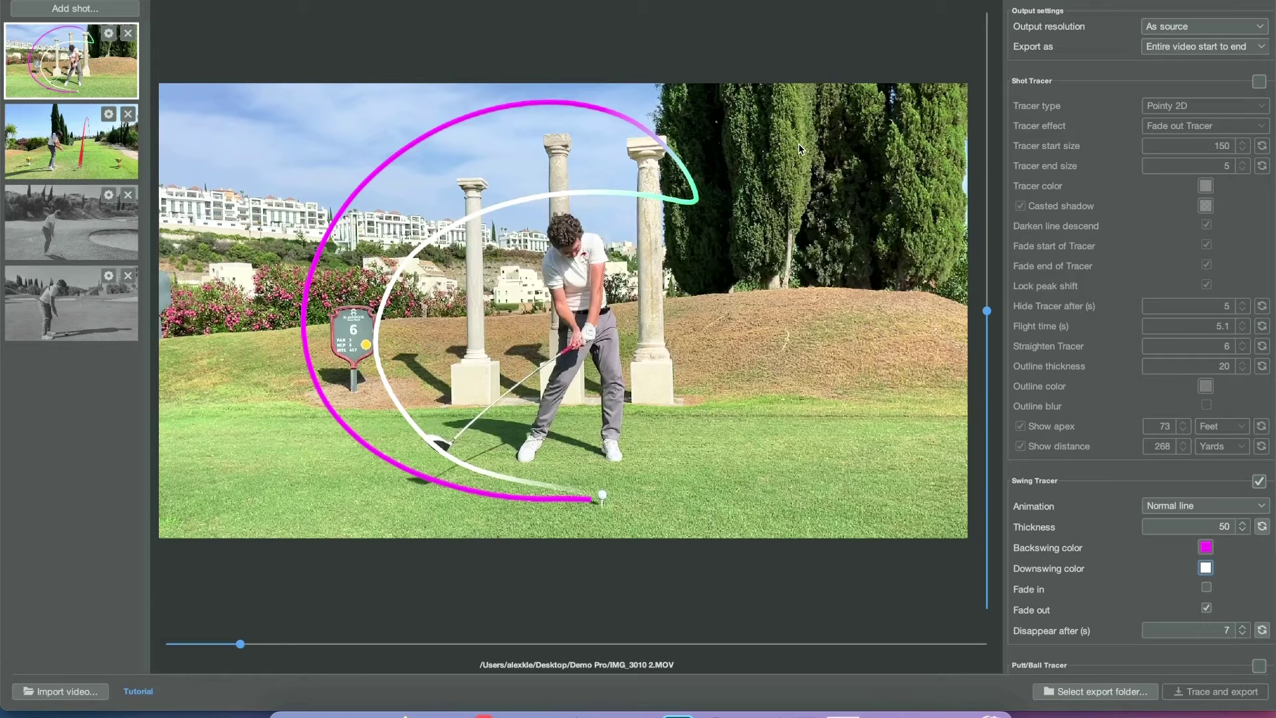
pyautogui.click(1206, 550)
pyautogui.click(536, 407)
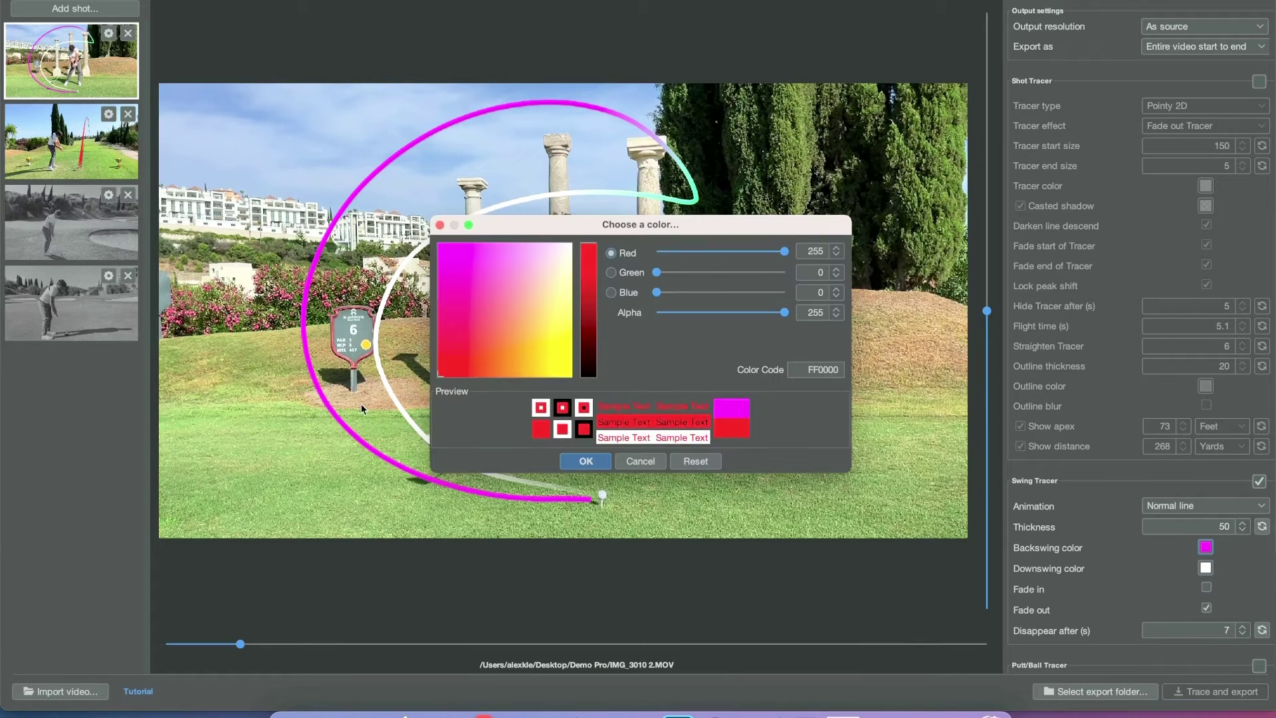
pyautogui.press('Return')
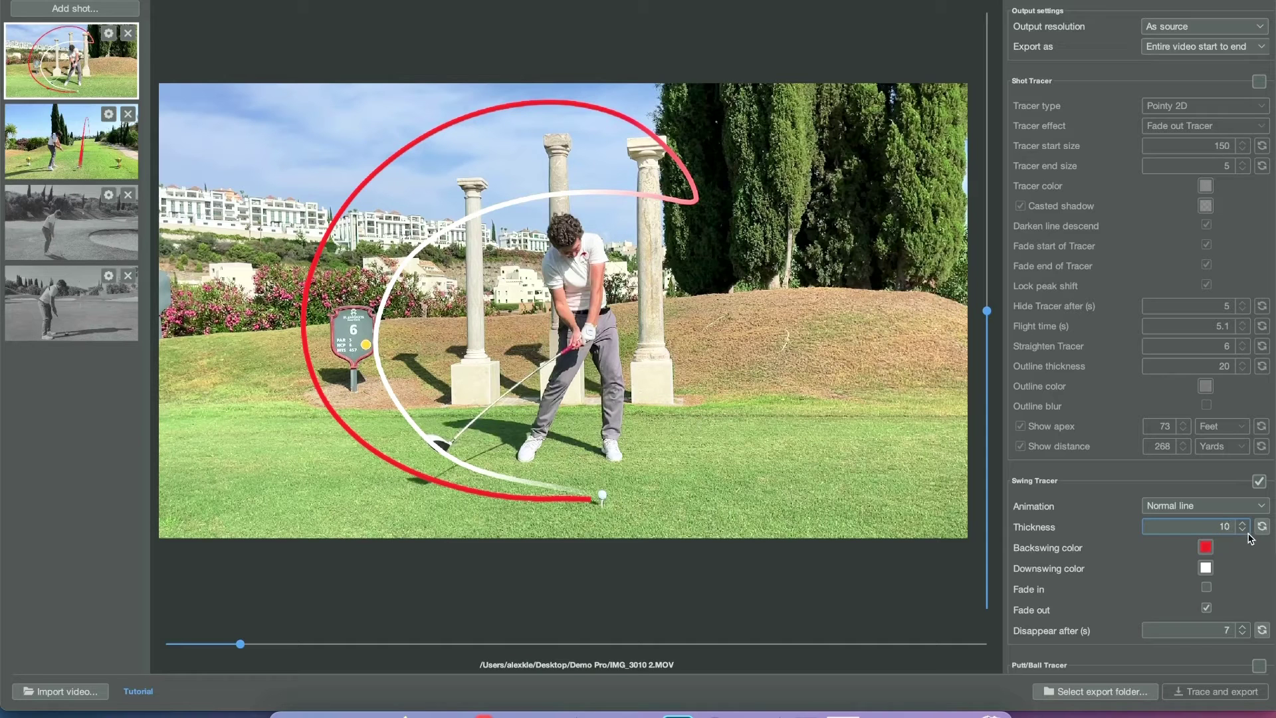
pyautogui.doubleClick(1221, 527)
pyautogui.write('25')
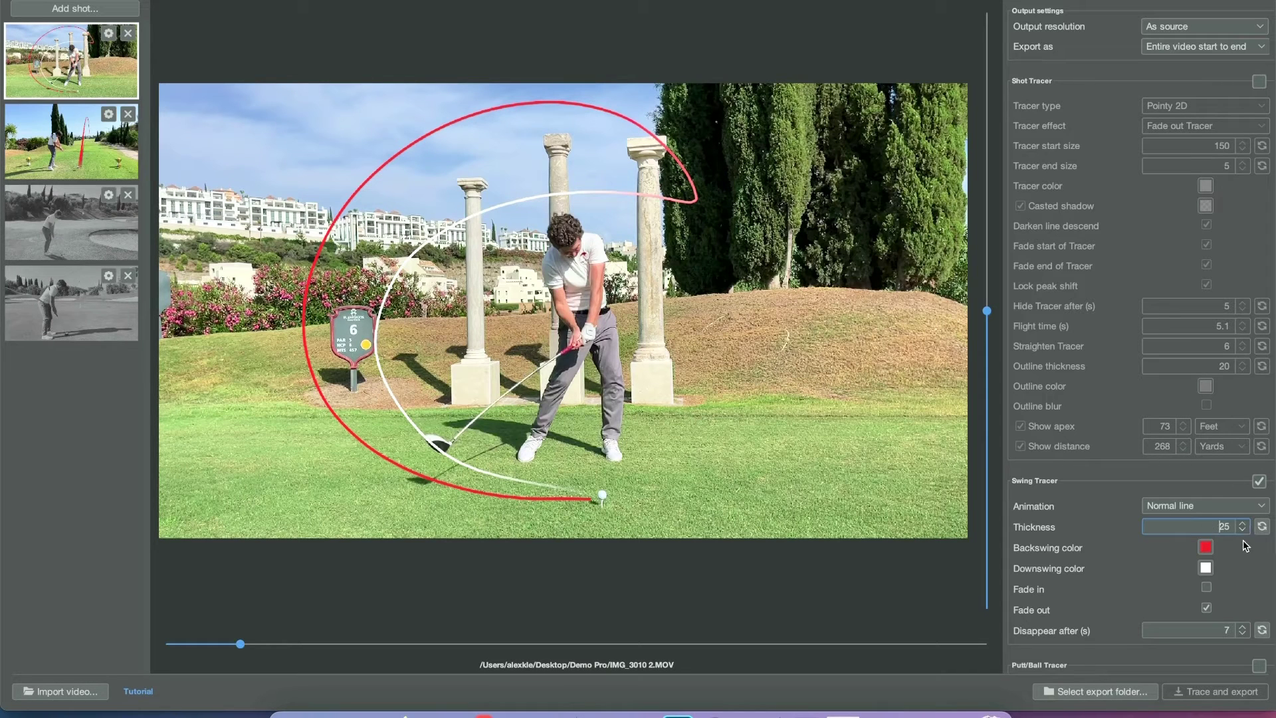
# - Open IMG_3017.MOV's ball tracer editor and set the impact frame as its first frame
pyautogui.click(44, 214)
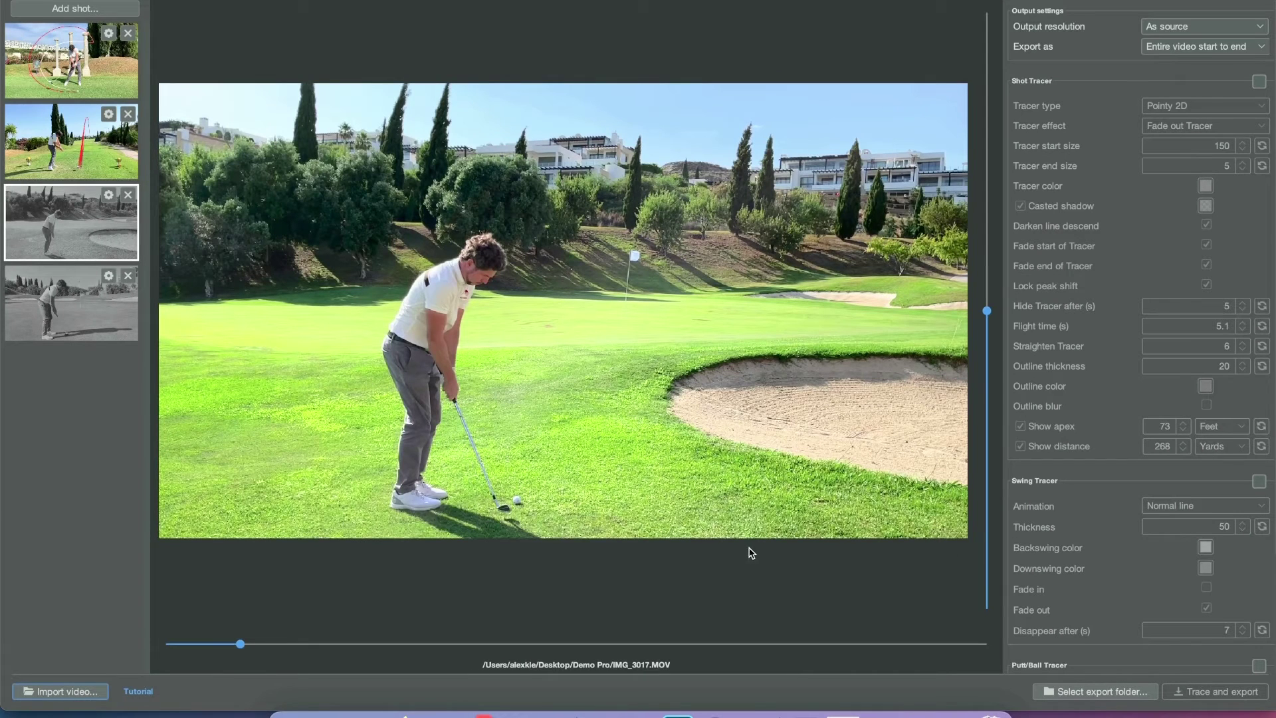
pyautogui.click(108, 195)
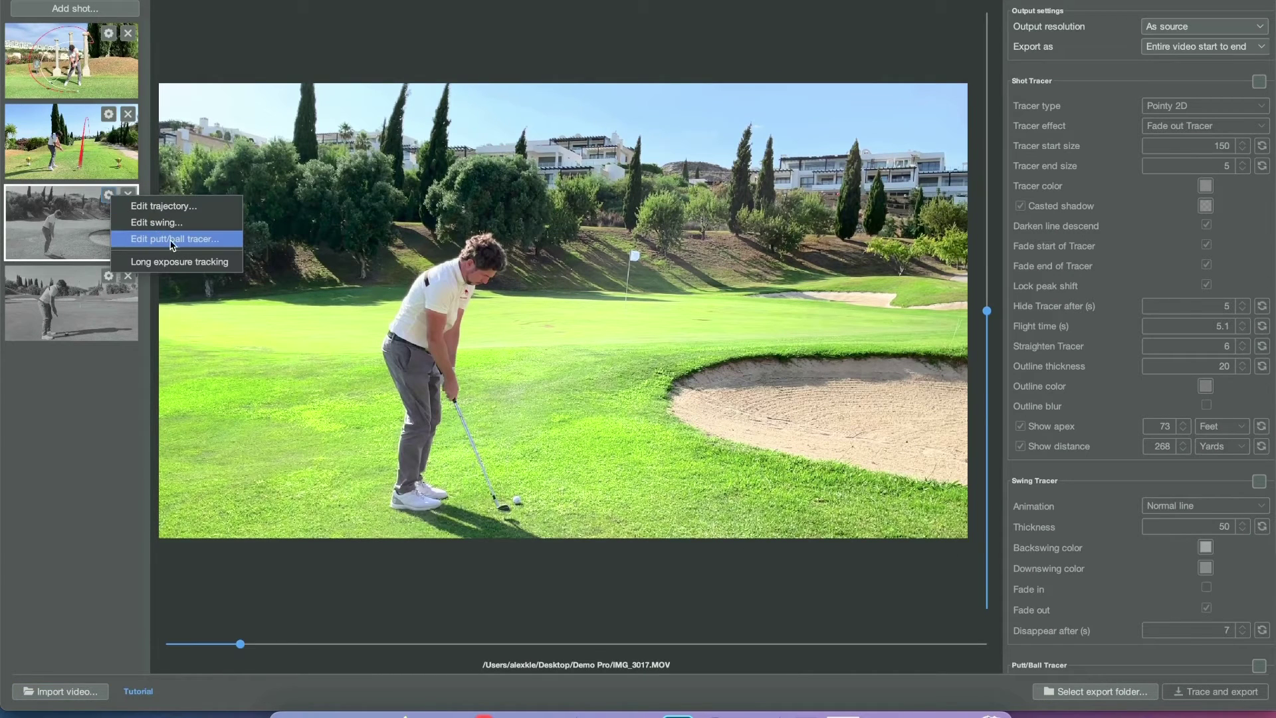
pyautogui.click(160, 240)
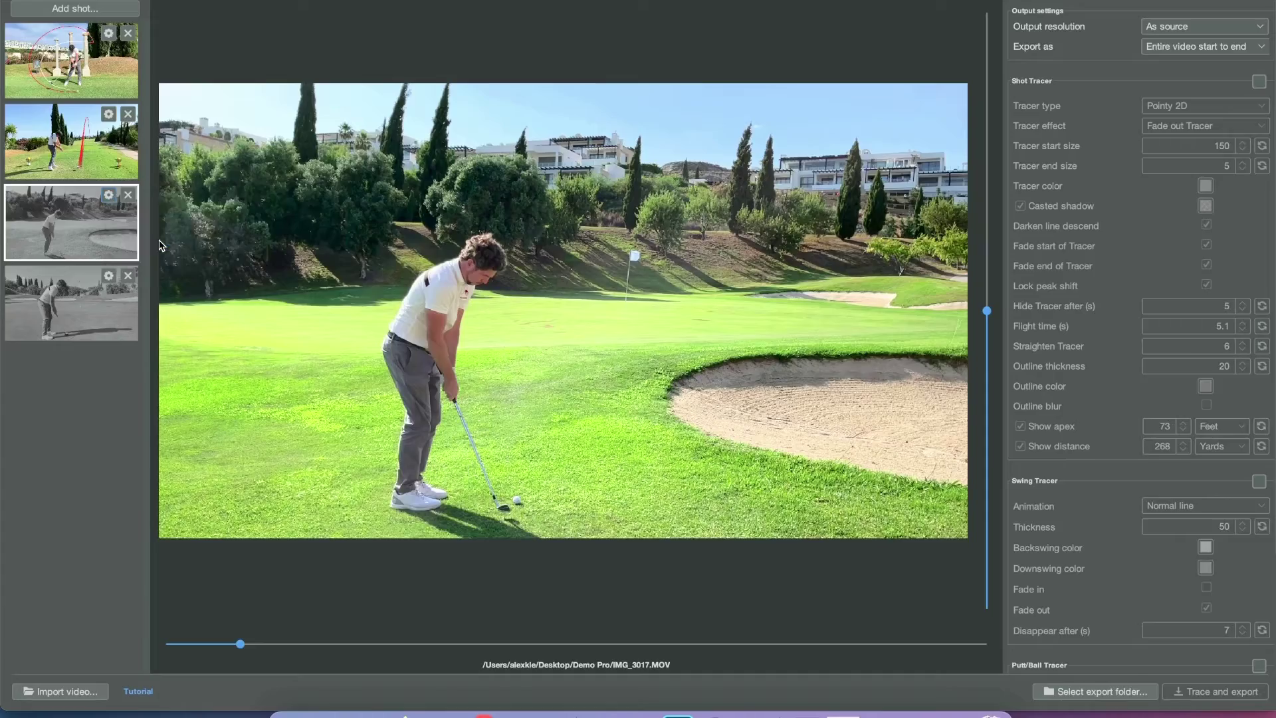
pyautogui.click(1223, 635)
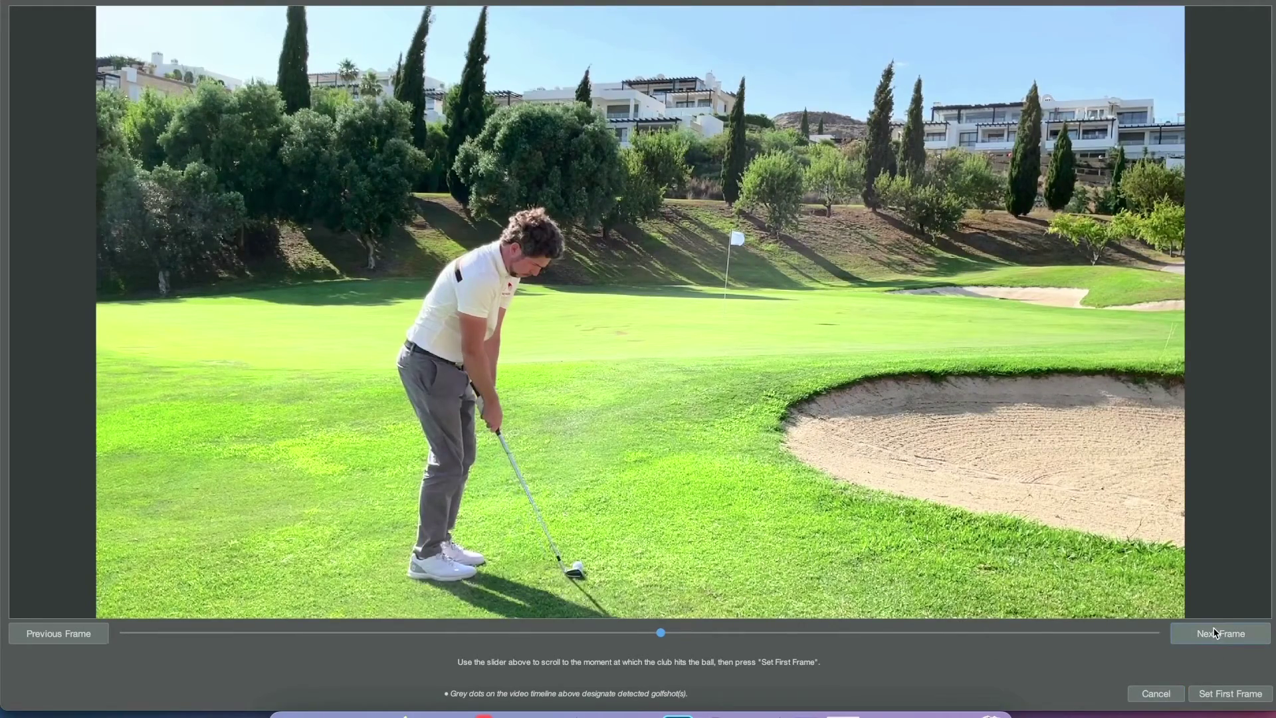
pyautogui.click(1223, 635)
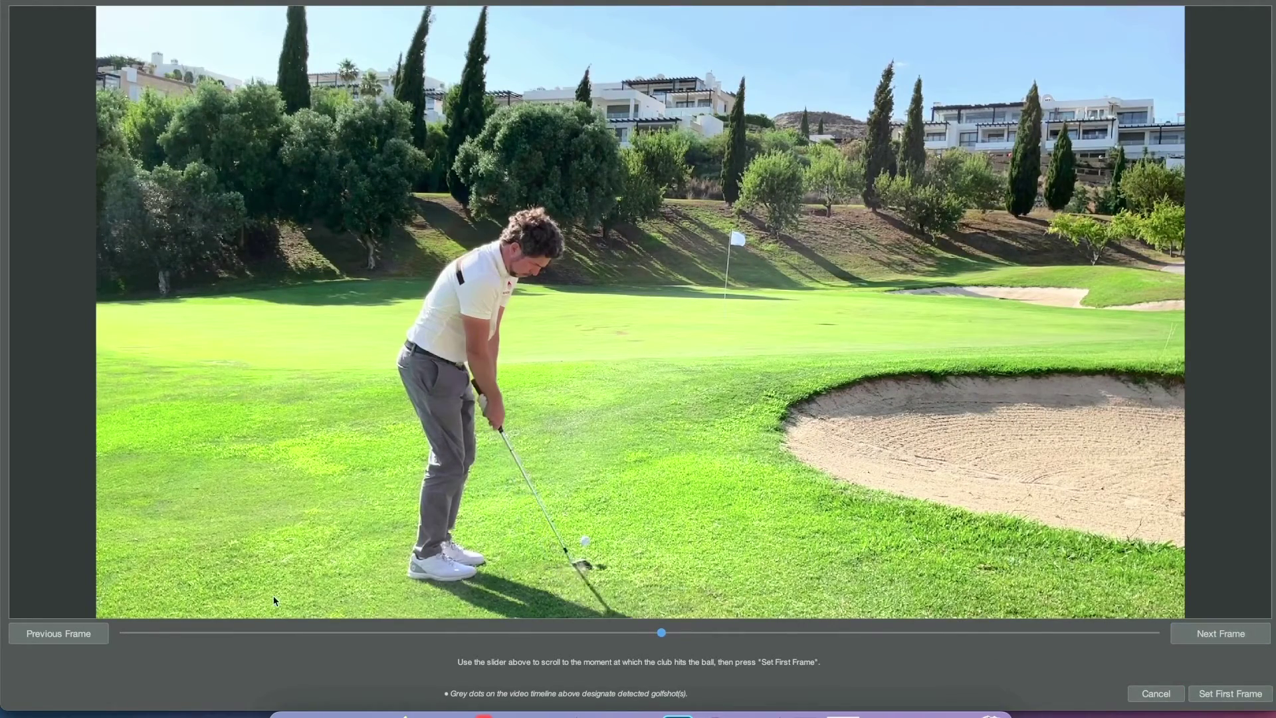
pyautogui.click(54, 637)
pyautogui.click(1235, 695)
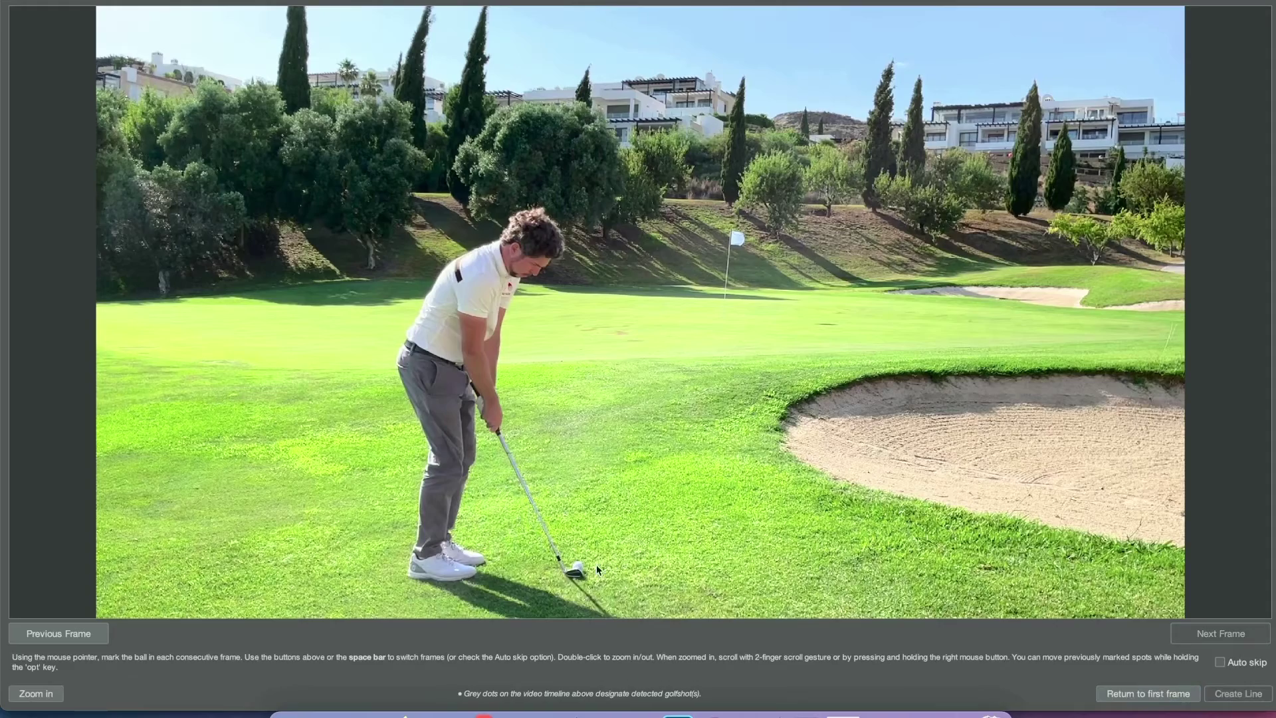
# - Zoom in on the chip clip and mark the ball's first positions just after impact
pyautogui.click(36, 694)
pyautogui.scroll(-5, 496, 583)
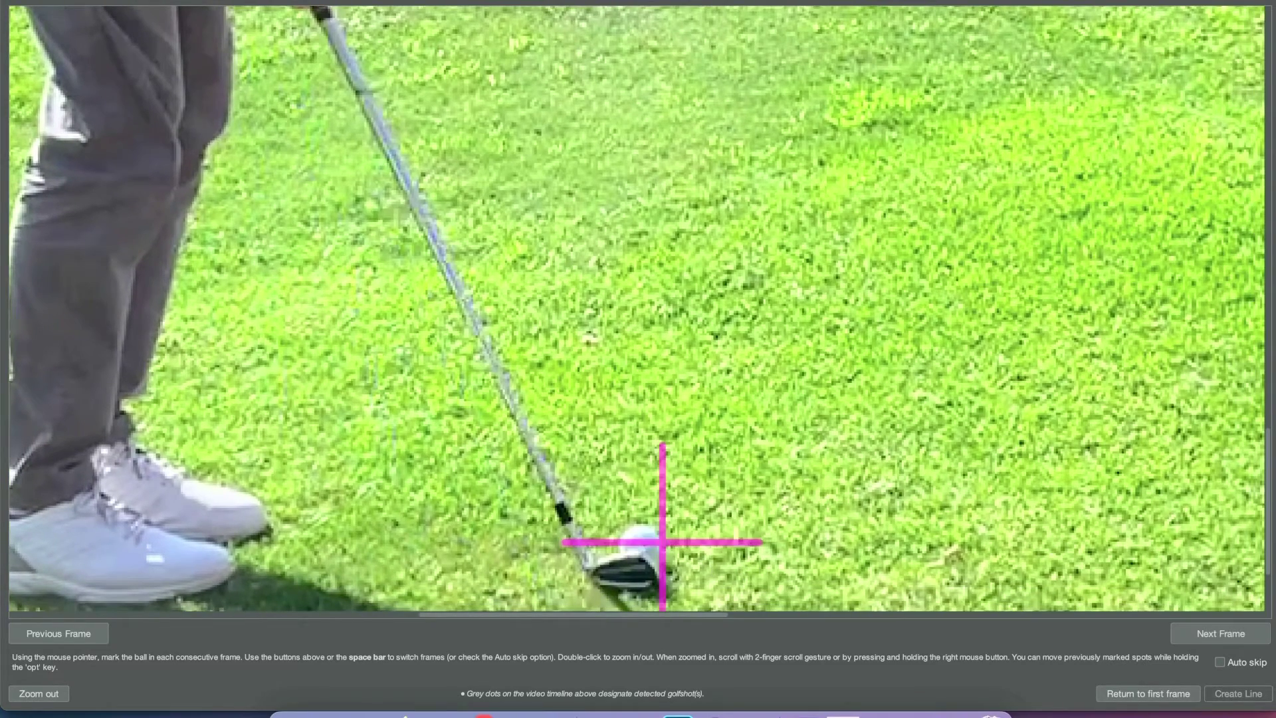
pyautogui.press('space')
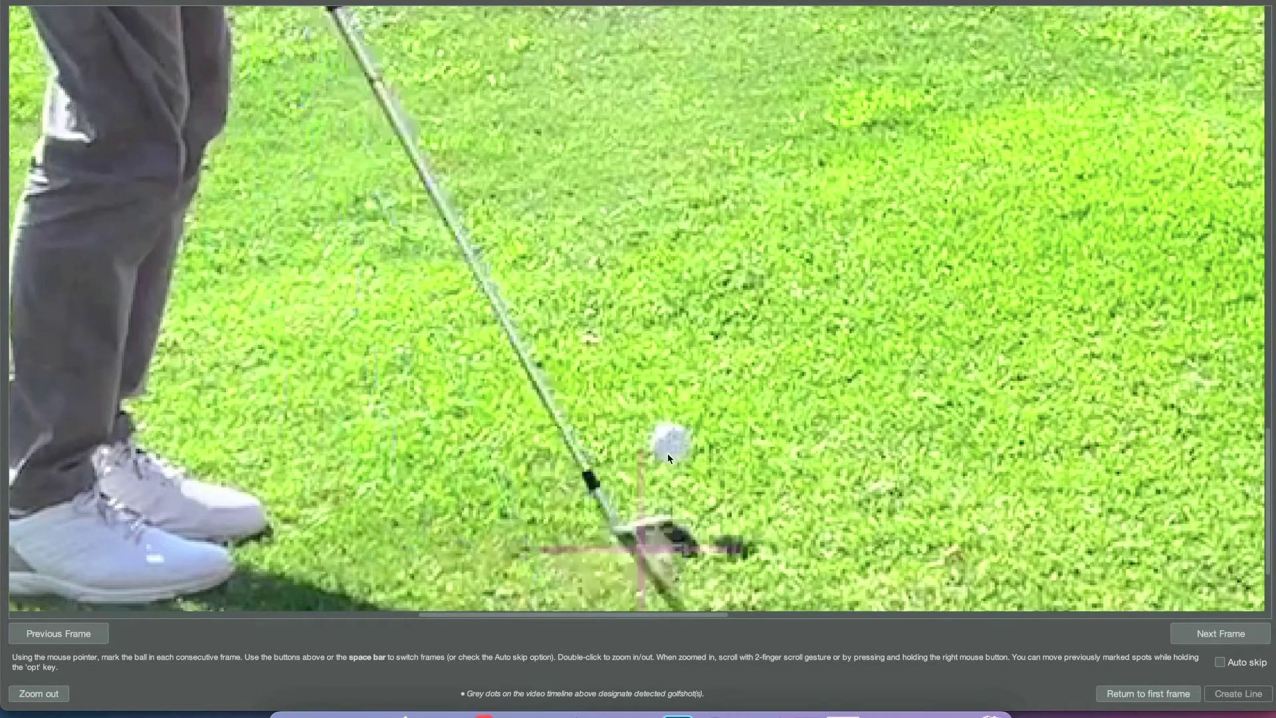
pyautogui.click(667, 452)
pyautogui.press('space')
pyautogui.click(704, 330)
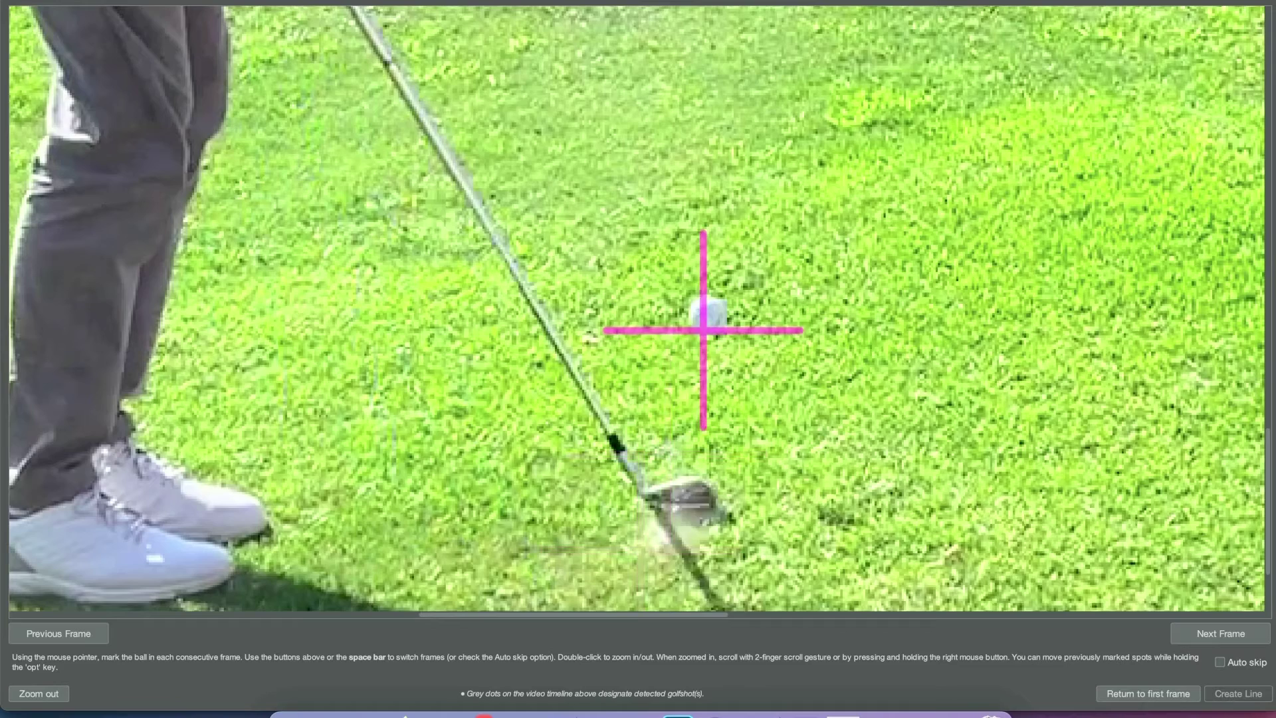
pyautogui.press('space')
pyautogui.scroll(2, 736, 265)
pyautogui.hscroll(2, 736, 265)
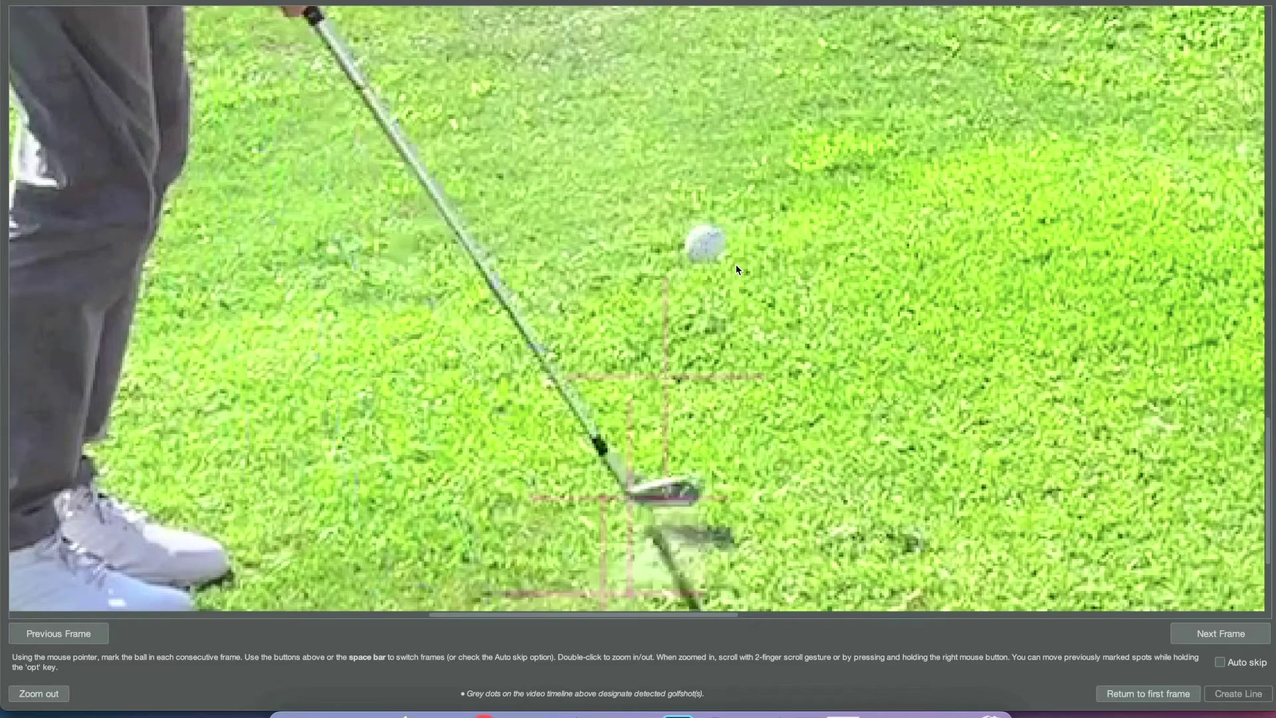
pyautogui.press('space')
pyautogui.press('space')
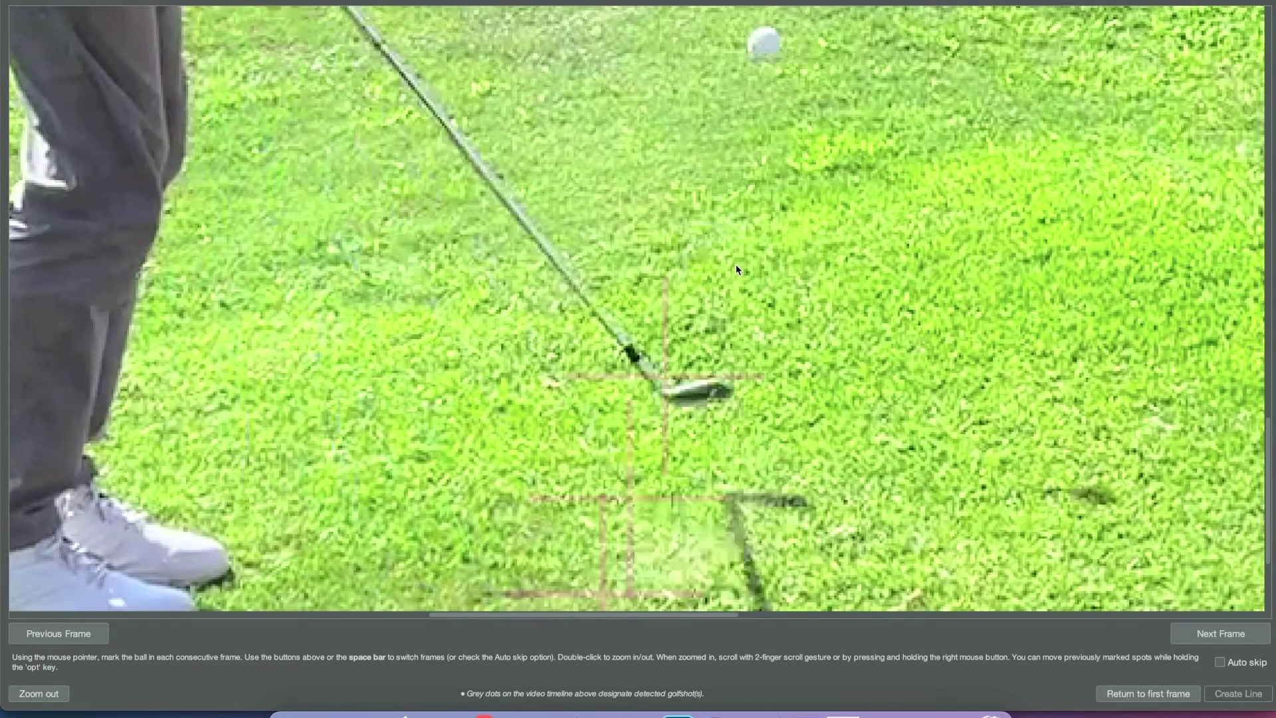
pyautogui.press('space')
pyautogui.press('space')
pyautogui.press('space')
pyautogui.press('space')
pyautogui.press('space')
pyautogui.press('space')
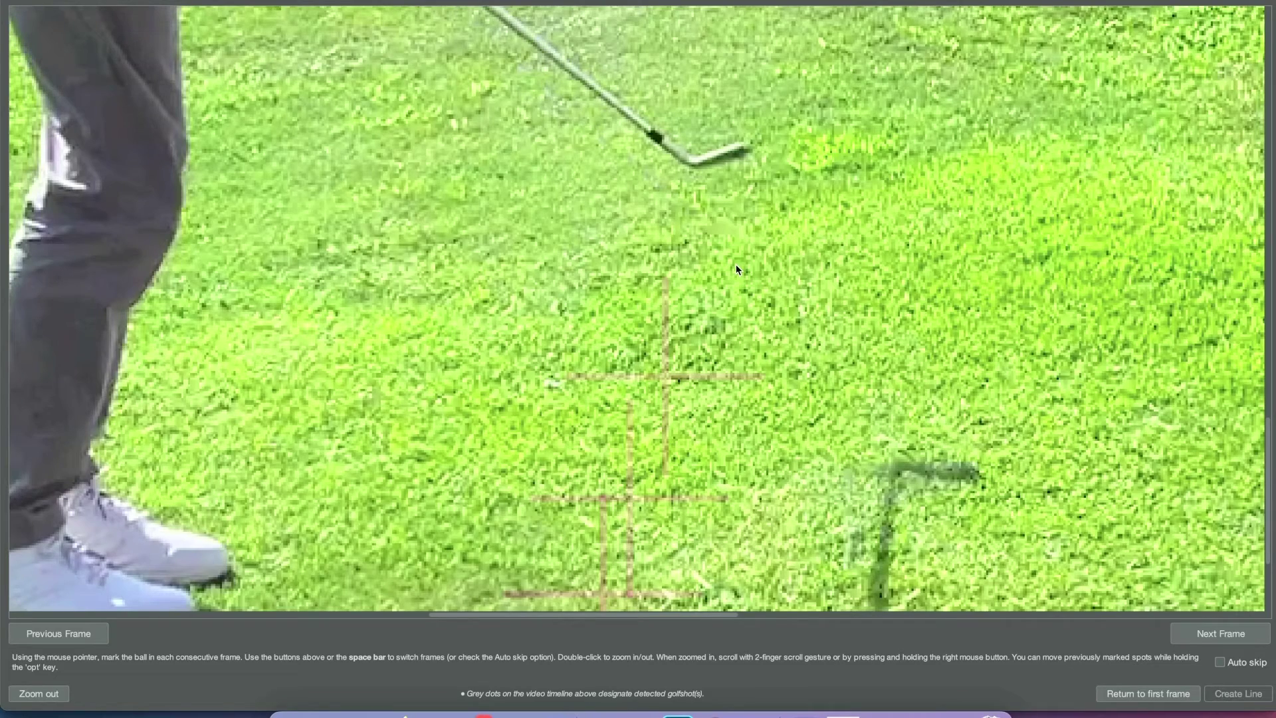
pyautogui.press('space')
pyautogui.press('space')
pyautogui.press('space')
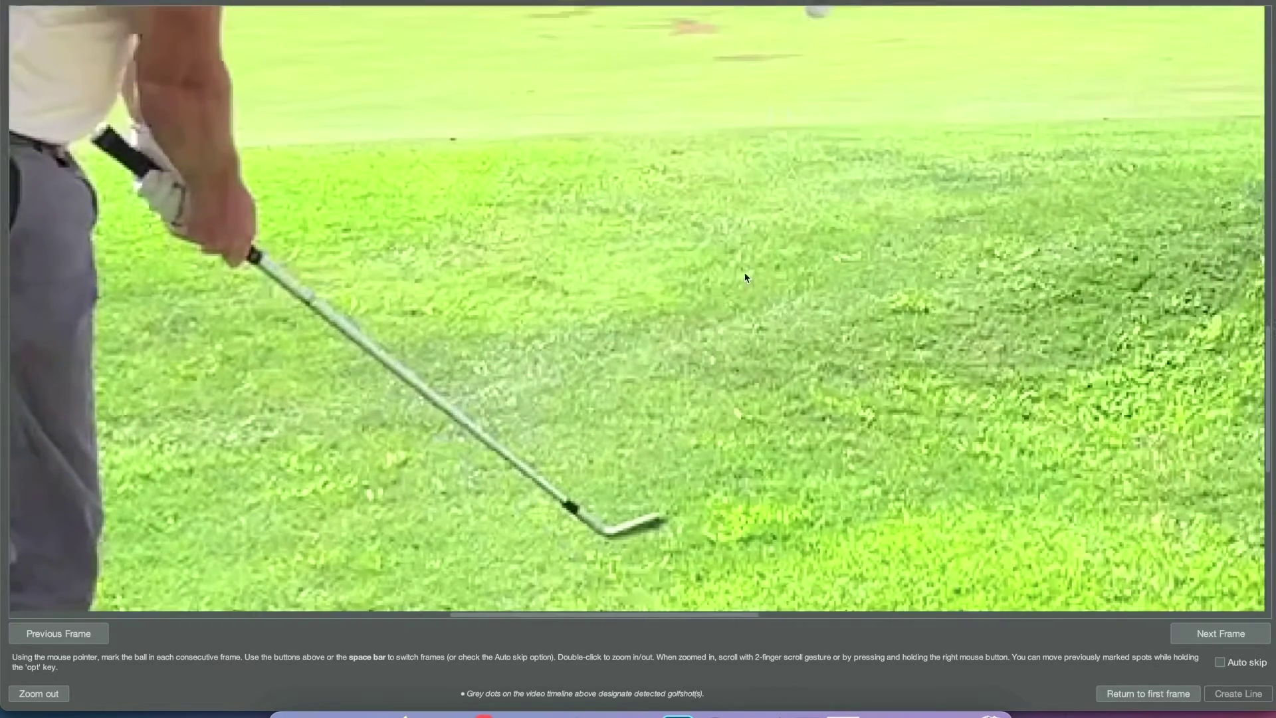
# - Mark the chip ball frame by frame as it climbs toward the flag
pyautogui.click(58, 634)
pyautogui.scroll(5, 802, 347)
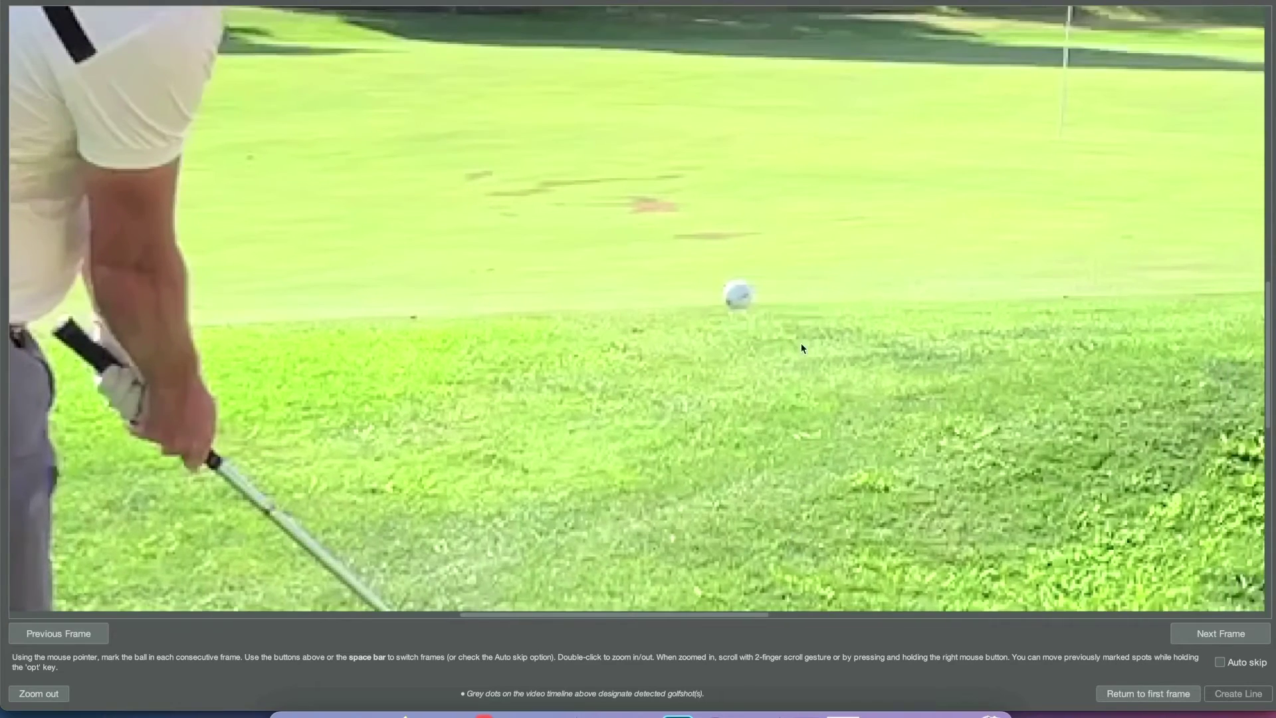
pyautogui.click(732, 309)
pyautogui.press('space')
pyautogui.scroll(5, 731, 309)
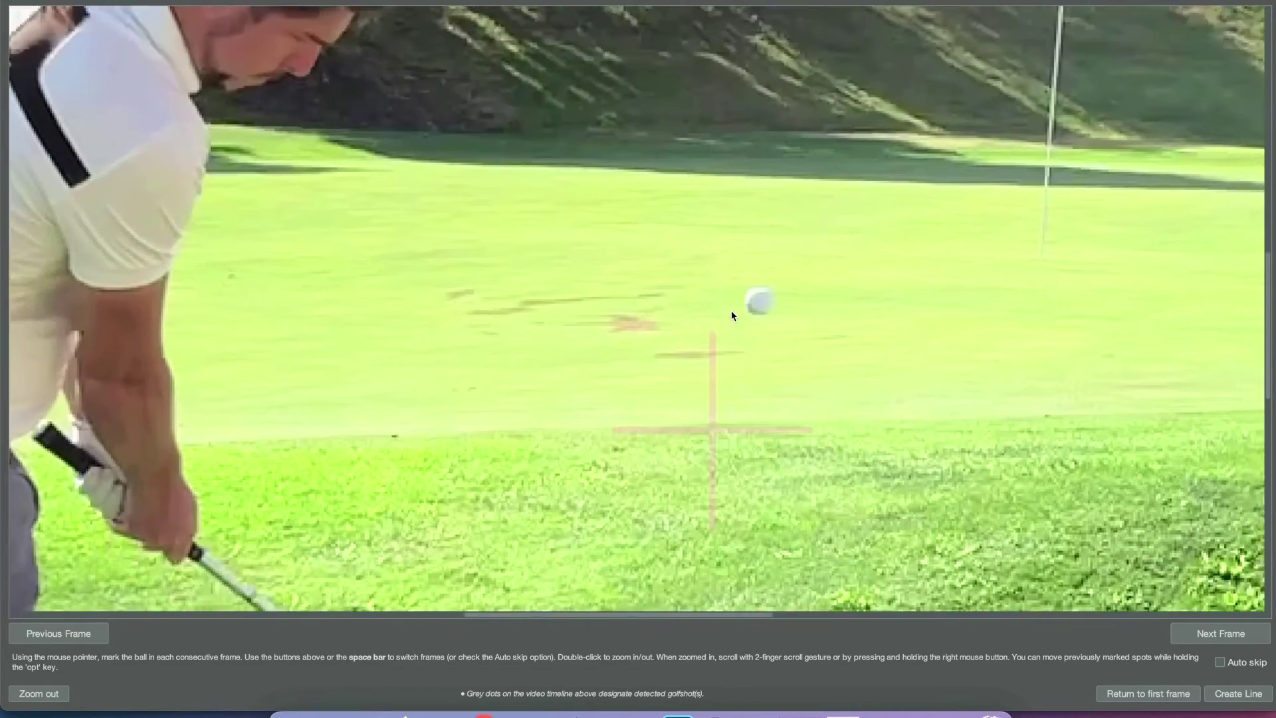
pyautogui.click(785, 410)
pyautogui.press('space')
pyautogui.press('space')
pyautogui.press('space')
pyautogui.press('space')
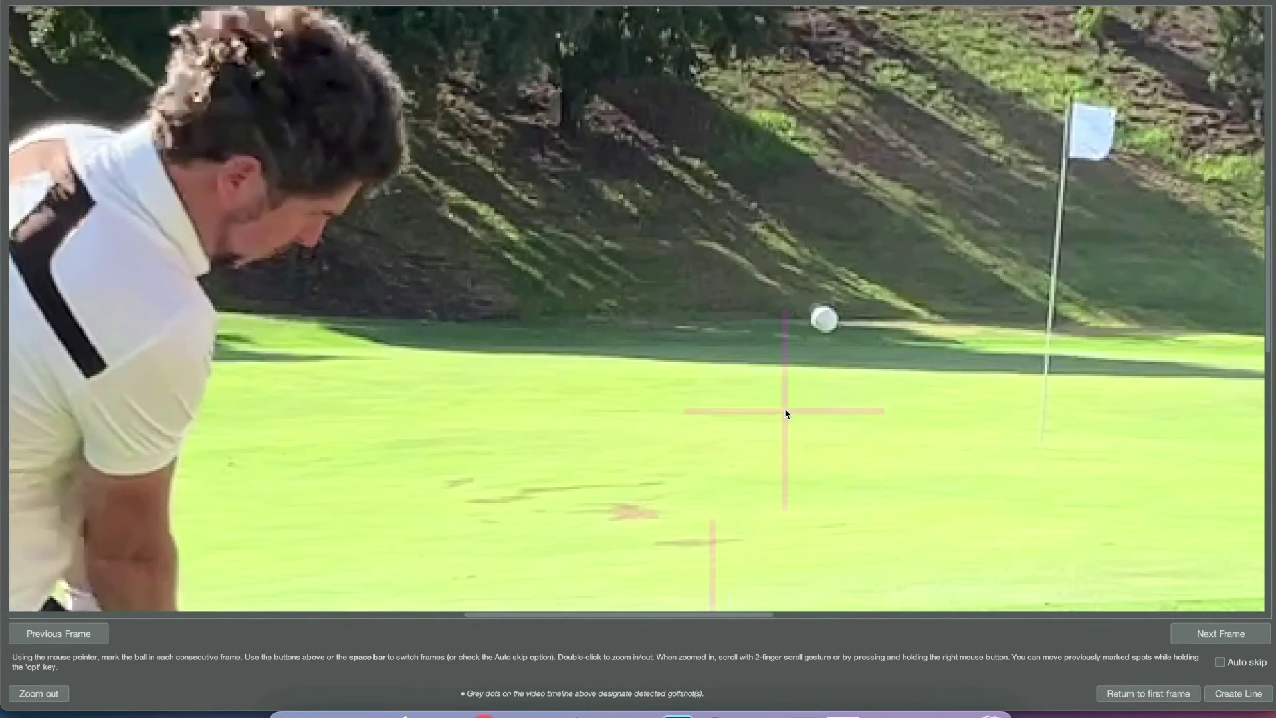
pyautogui.click(873, 219)
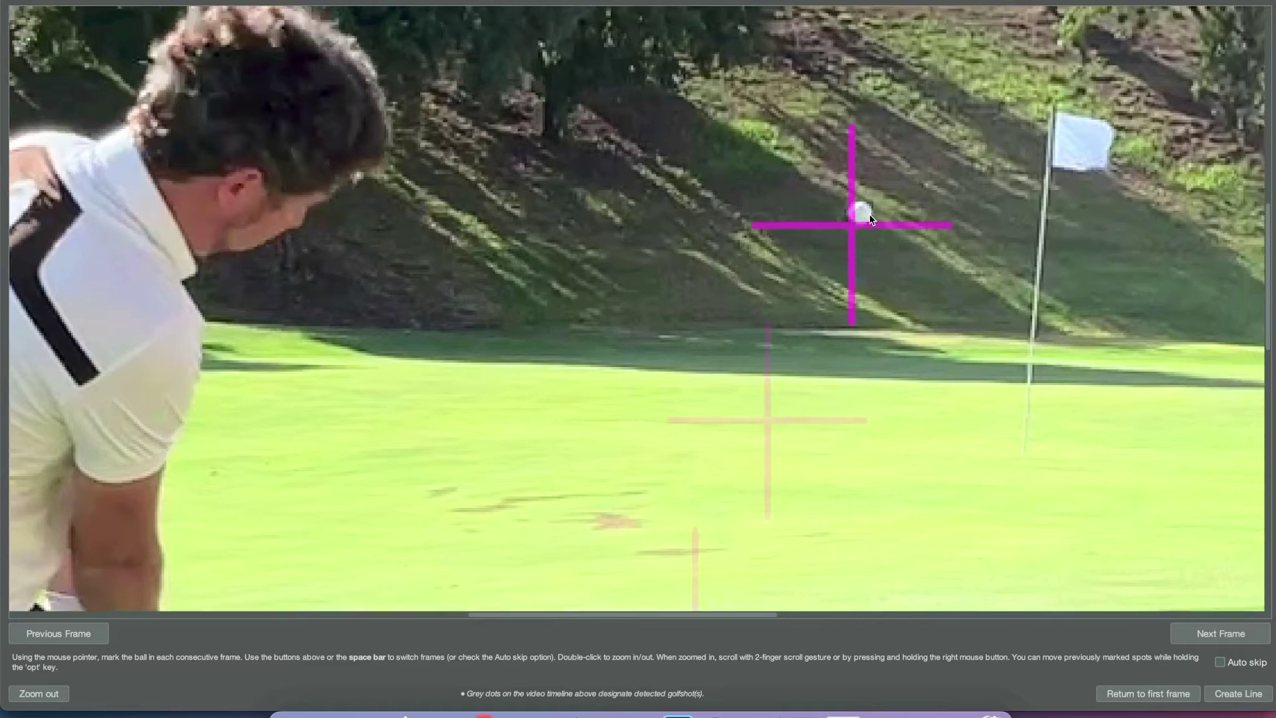
pyautogui.press('space')
pyautogui.scroll(3, 797, 220)
pyautogui.press('space')
pyautogui.click(785, 174)
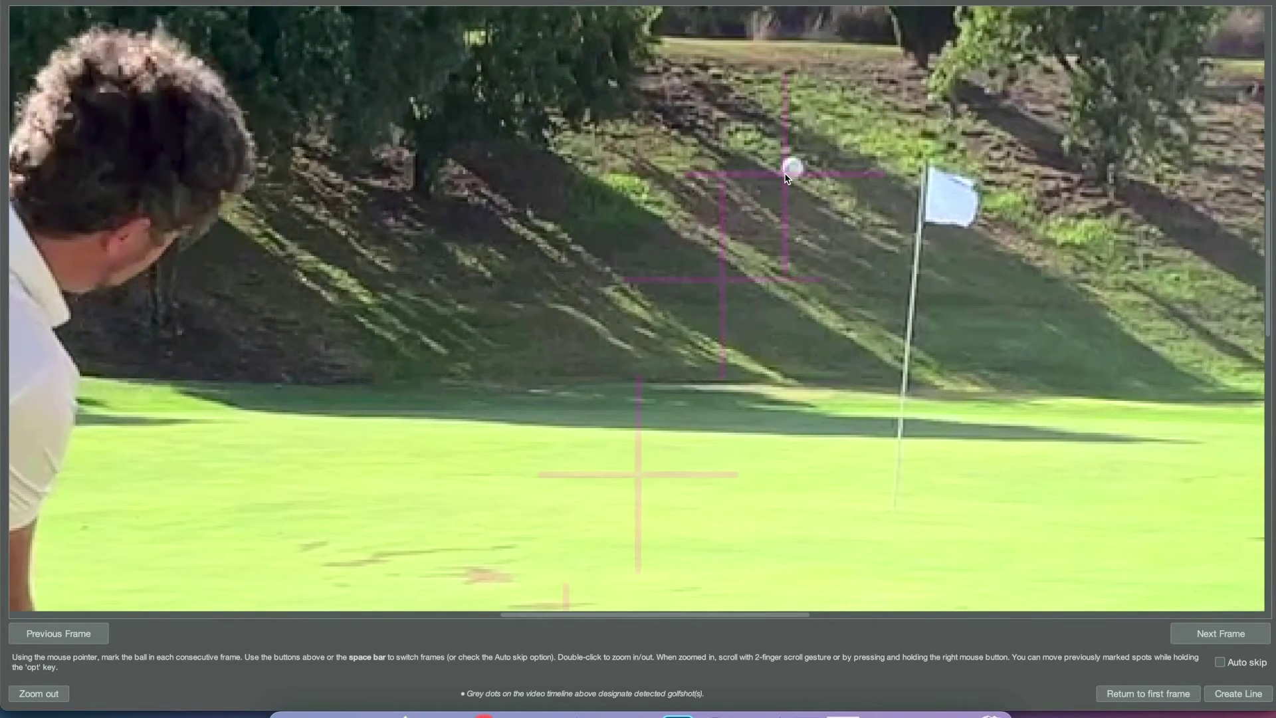
pyautogui.press('space')
pyautogui.press('space')
# - Mark the ball over the top of its arc, past the flagstick and falling toward the green
pyautogui.click(825, 137)
pyautogui.press('space')
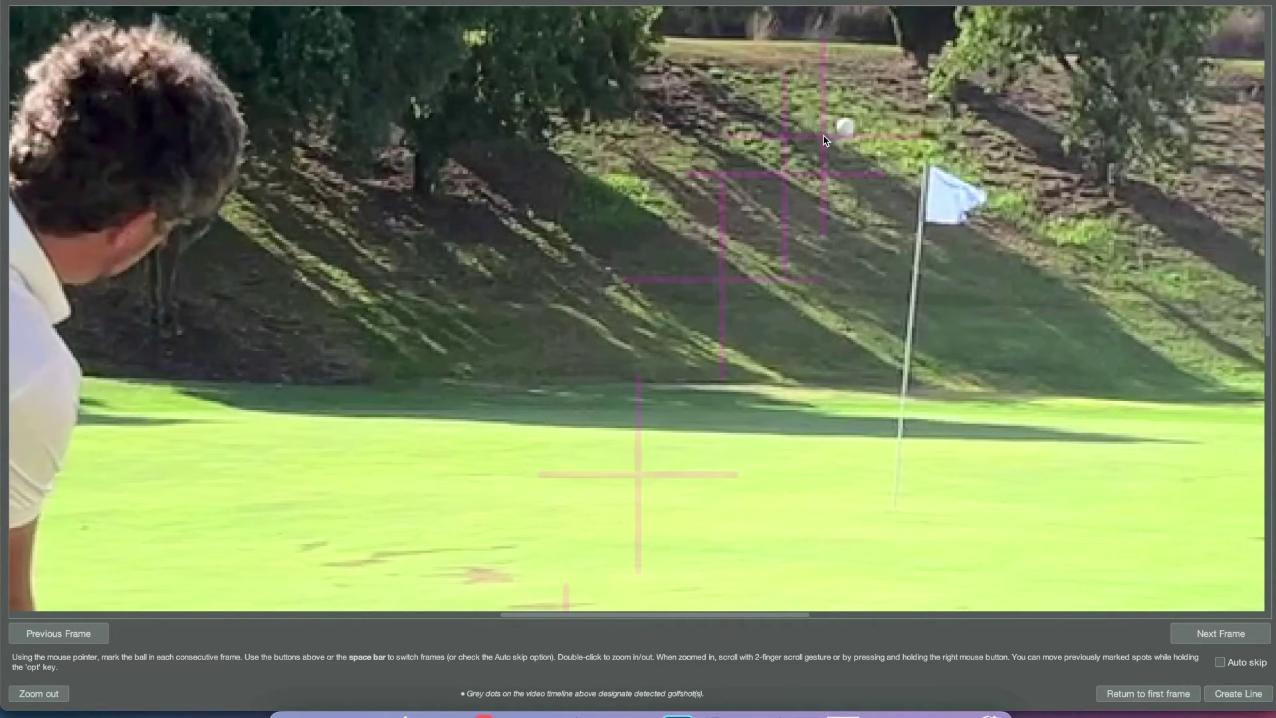
pyautogui.press('space')
pyautogui.click(851, 126)
pyautogui.press('space')
pyautogui.press('space')
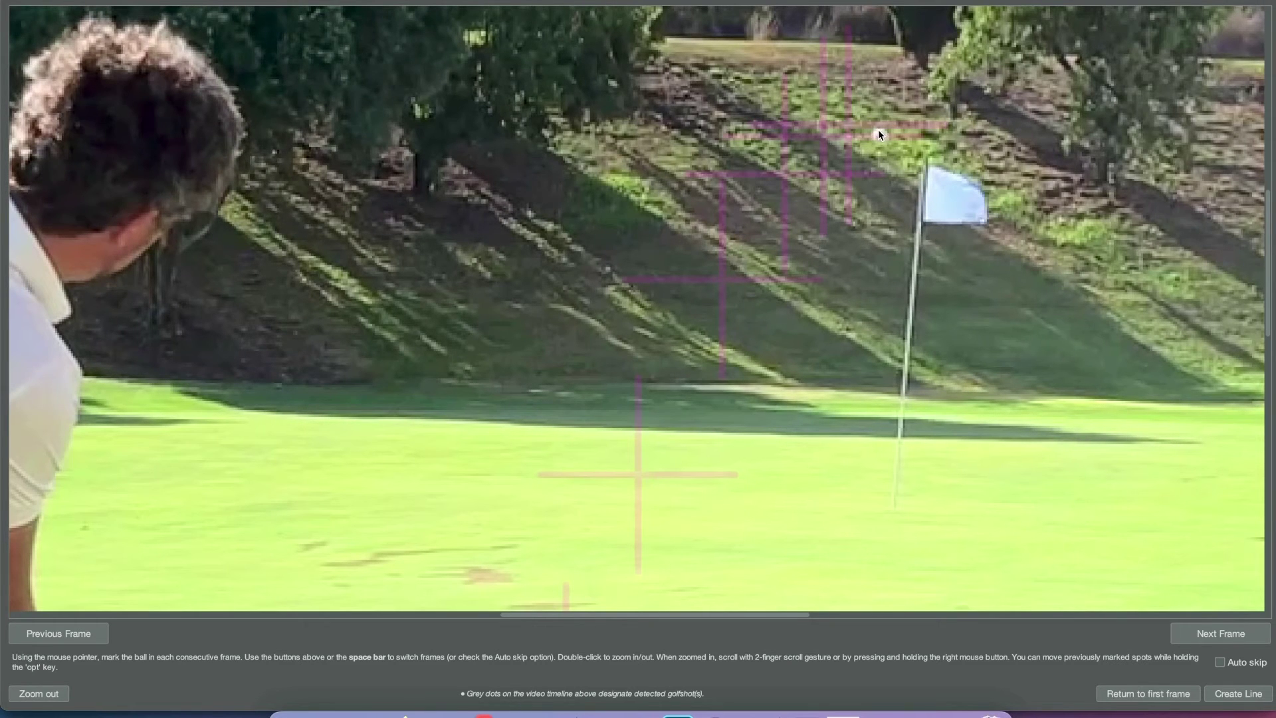
pyautogui.click(875, 128)
pyautogui.press('space')
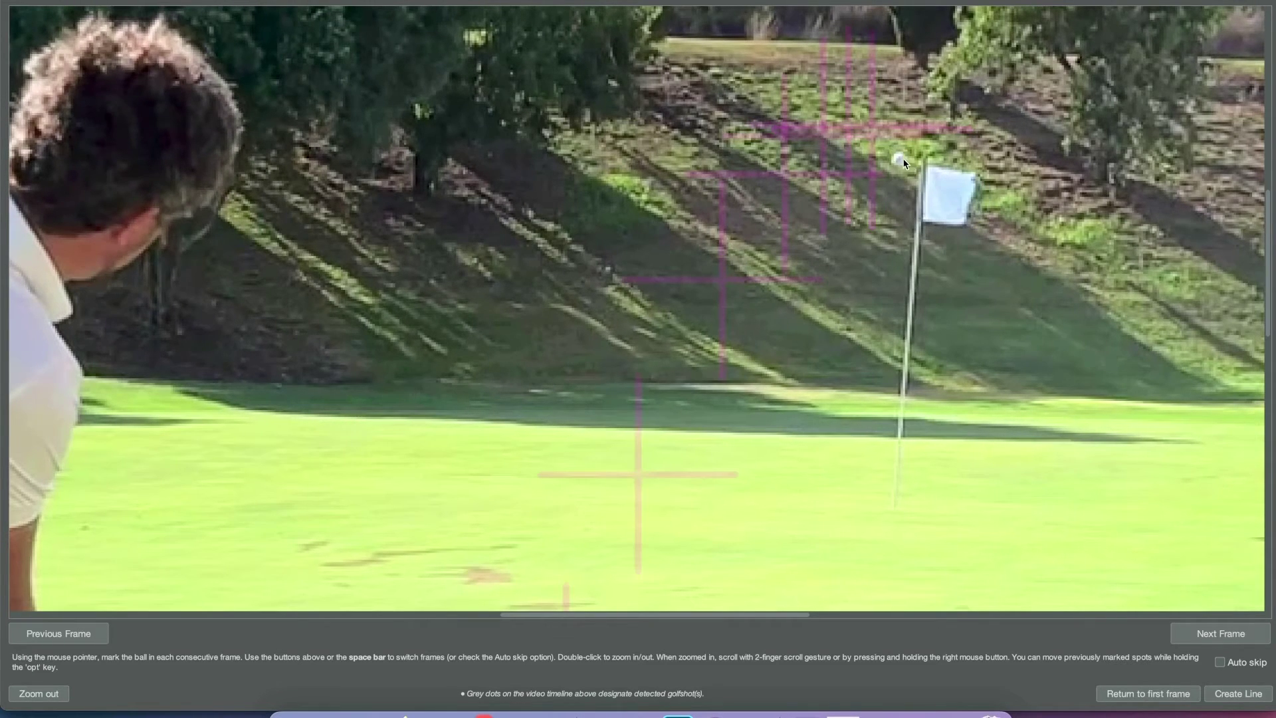
pyautogui.click(894, 150)
pyautogui.press('space')
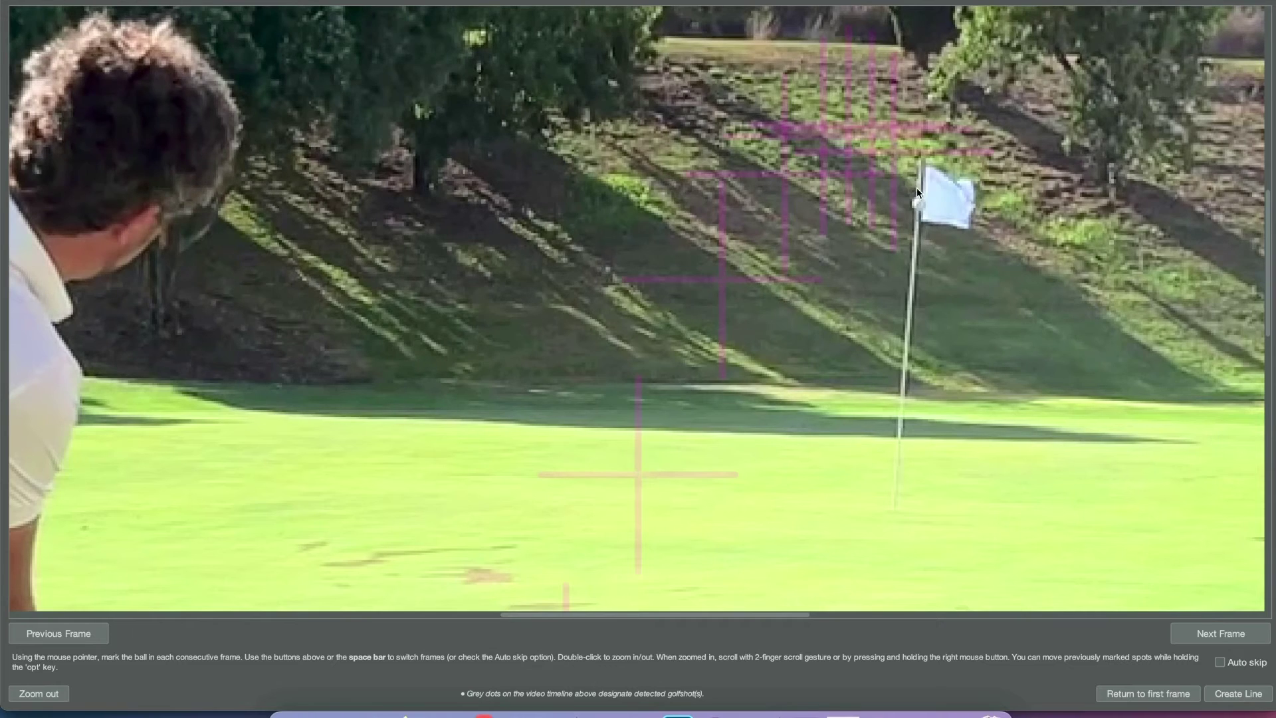
pyautogui.click(912, 192)
pyautogui.press('space')
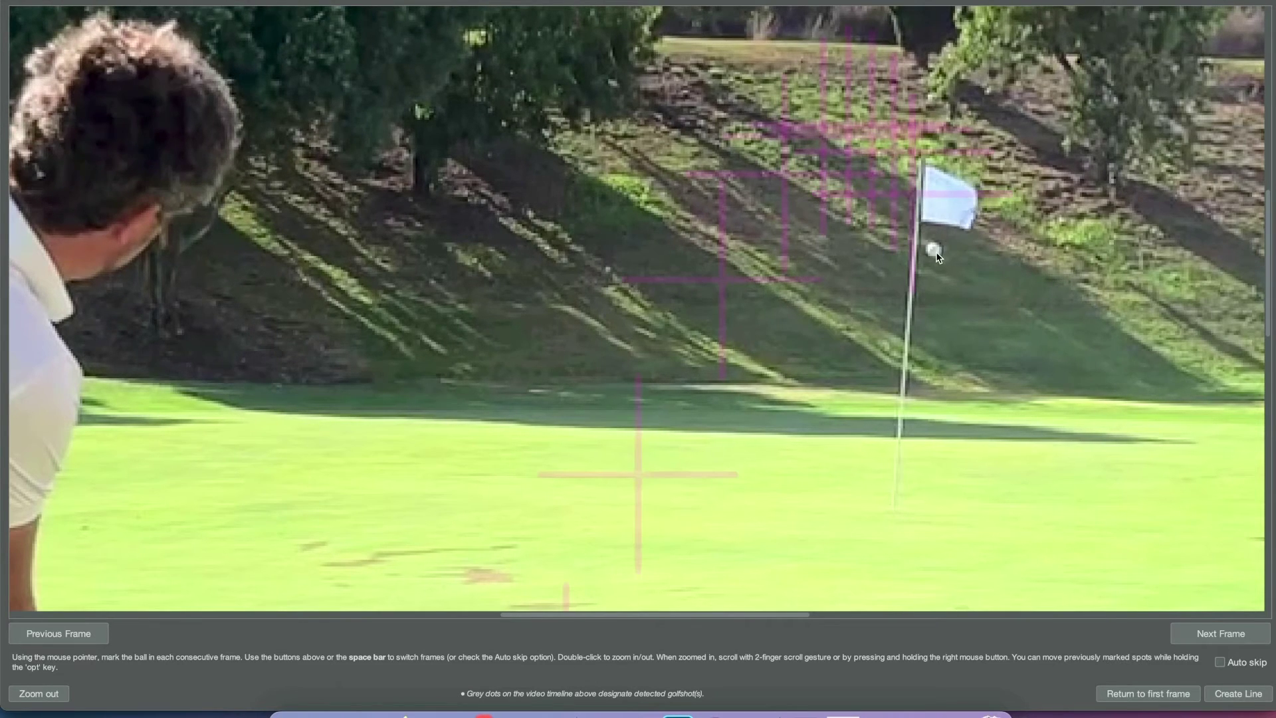
pyautogui.click(935, 264)
pyautogui.press('space')
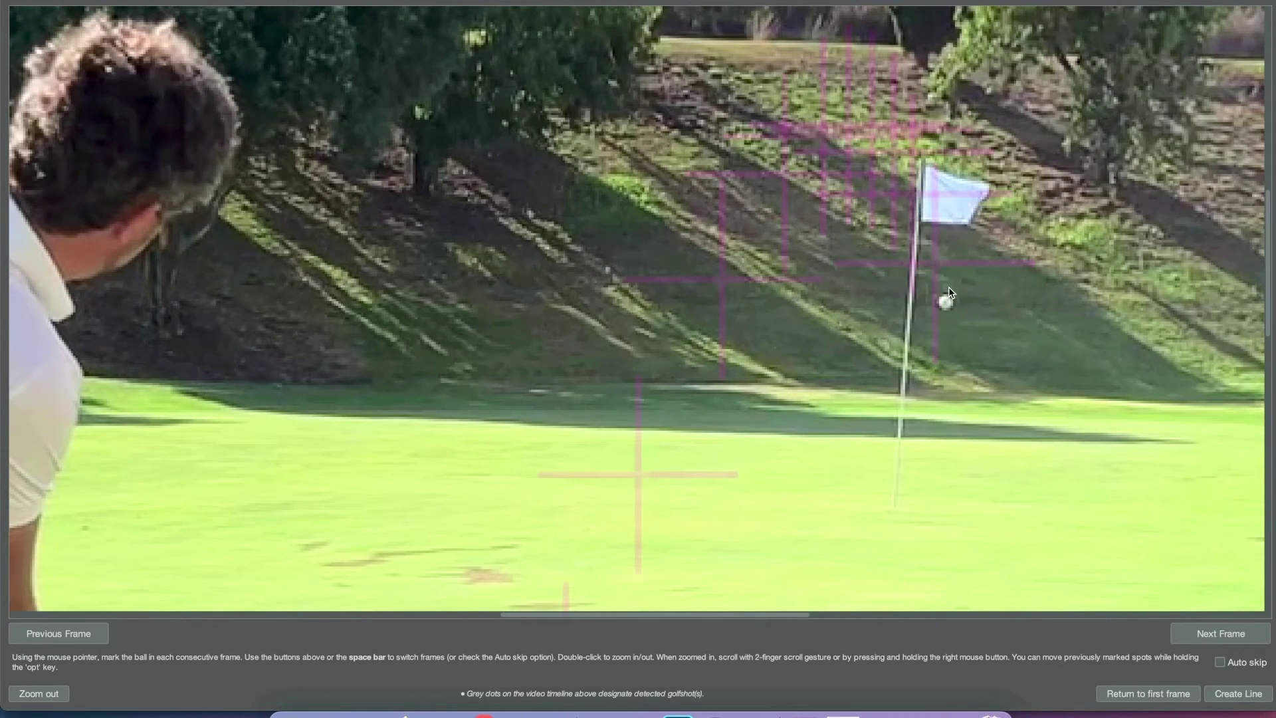
pyautogui.click(950, 335)
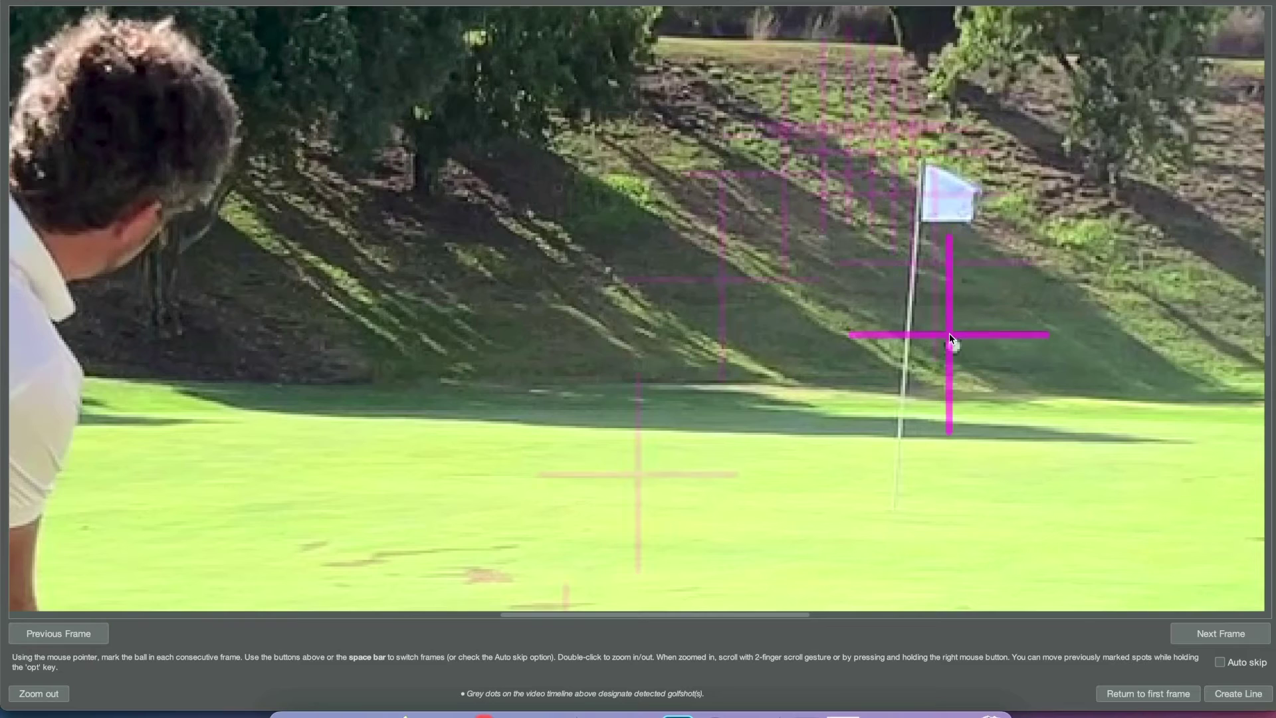
# - Mark the ball landing and rolling out on the green
pyautogui.press('space')
pyautogui.scroll(-5, 949, 333)
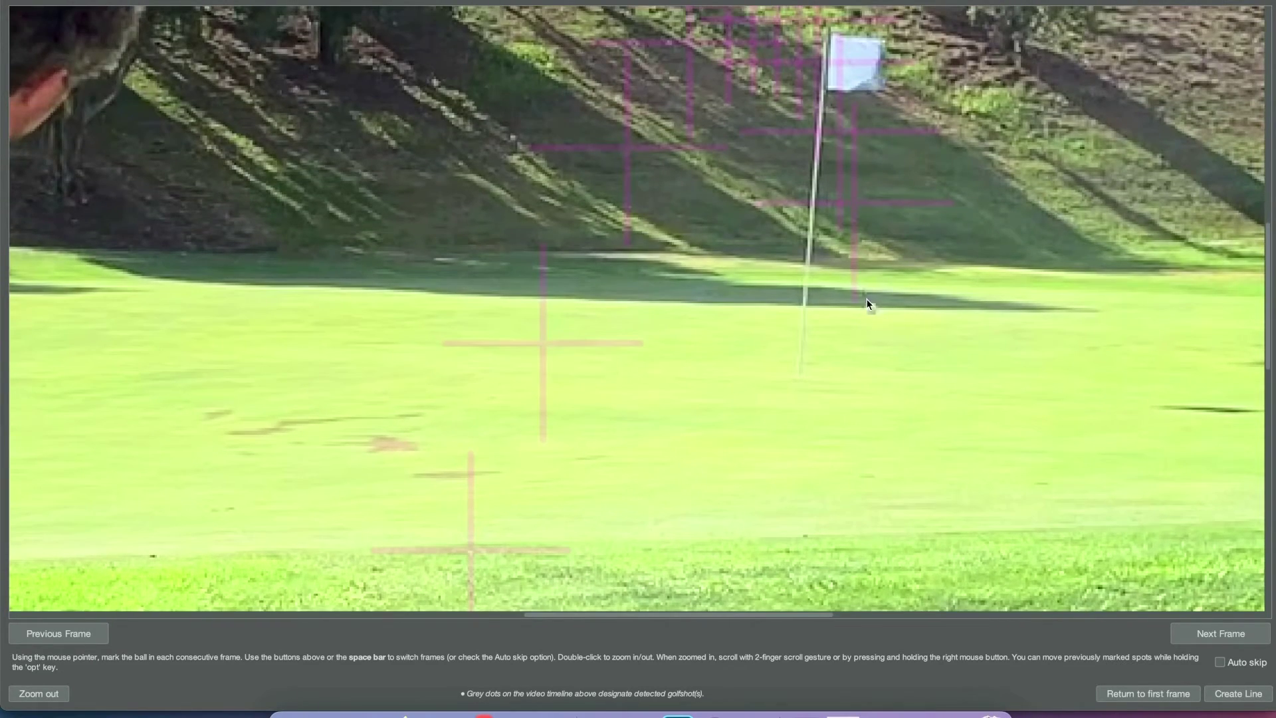
pyautogui.click(871, 301)
pyautogui.press('space')
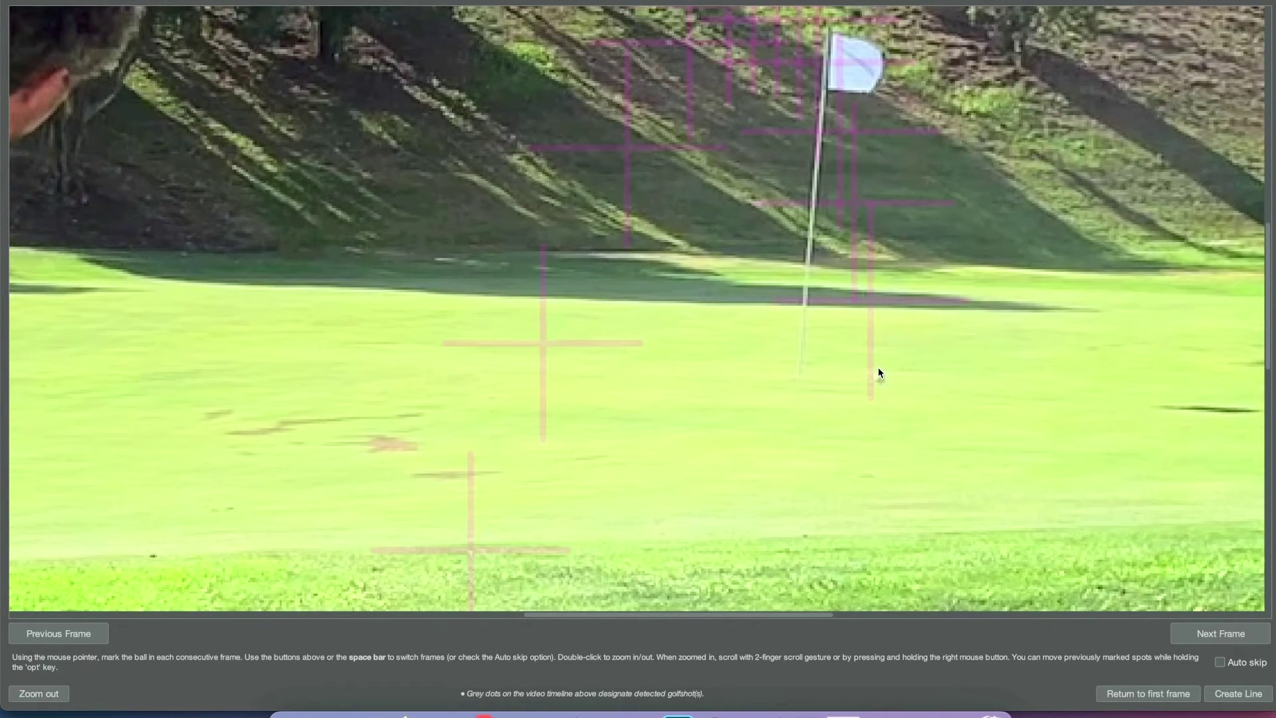
pyautogui.click(879, 368)
pyautogui.press('space')
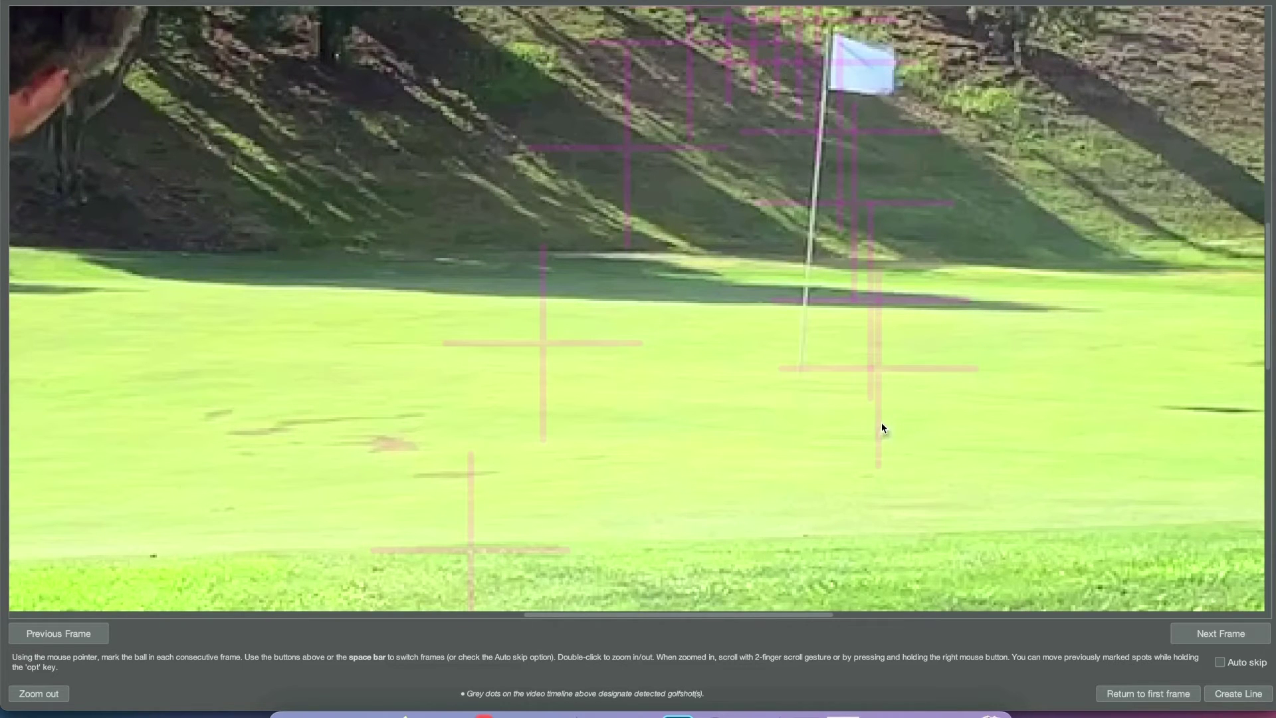
pyautogui.click(882, 423)
pyautogui.press('space')
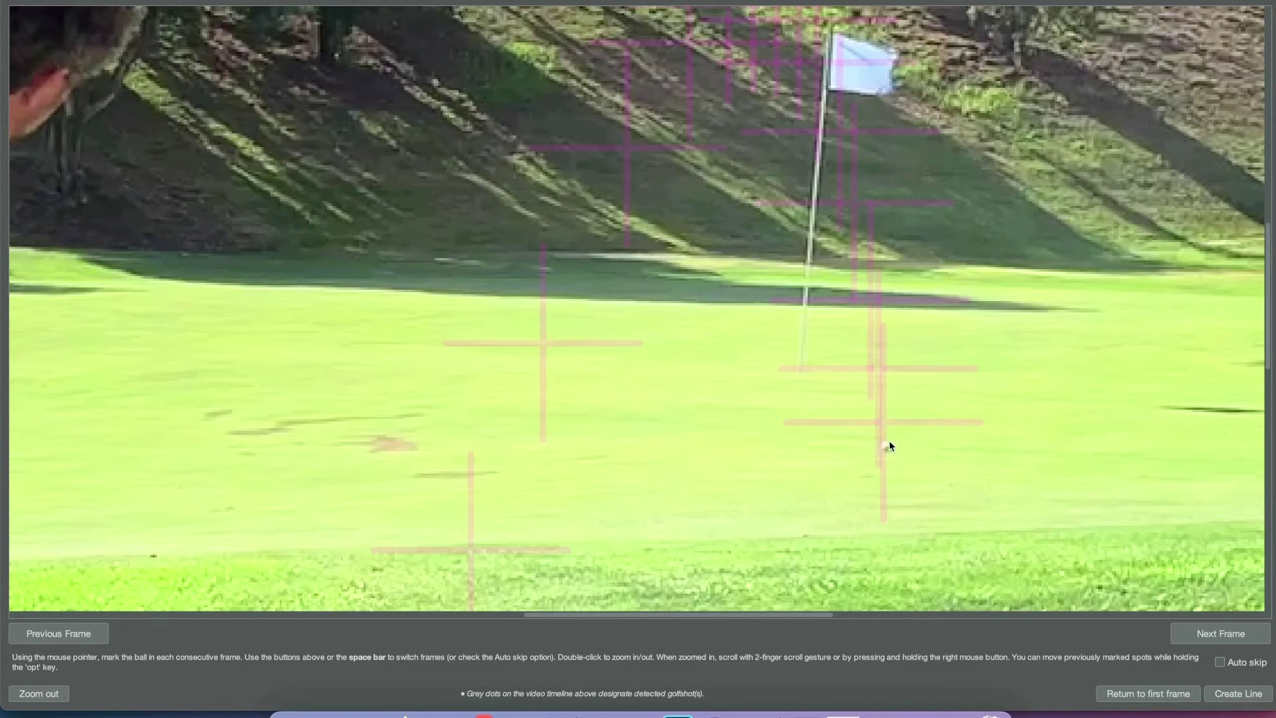
pyautogui.press('space')
pyautogui.click(887, 446)
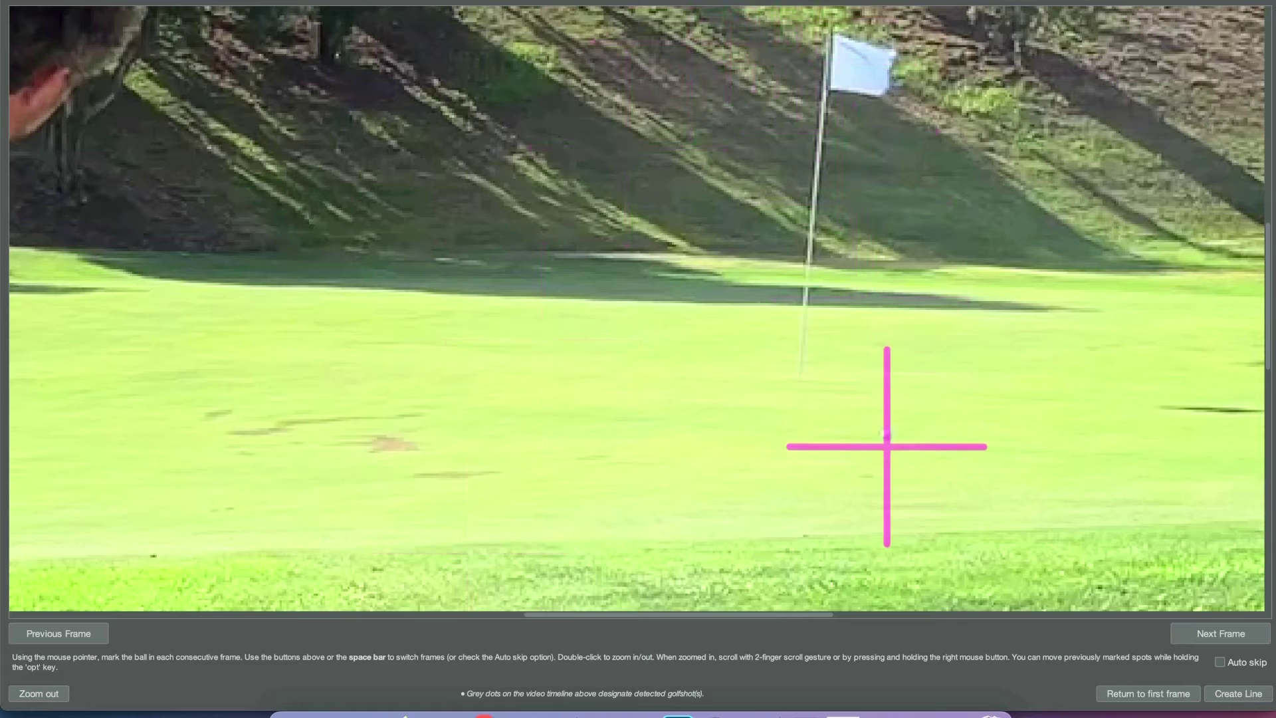
pyautogui.press('space')
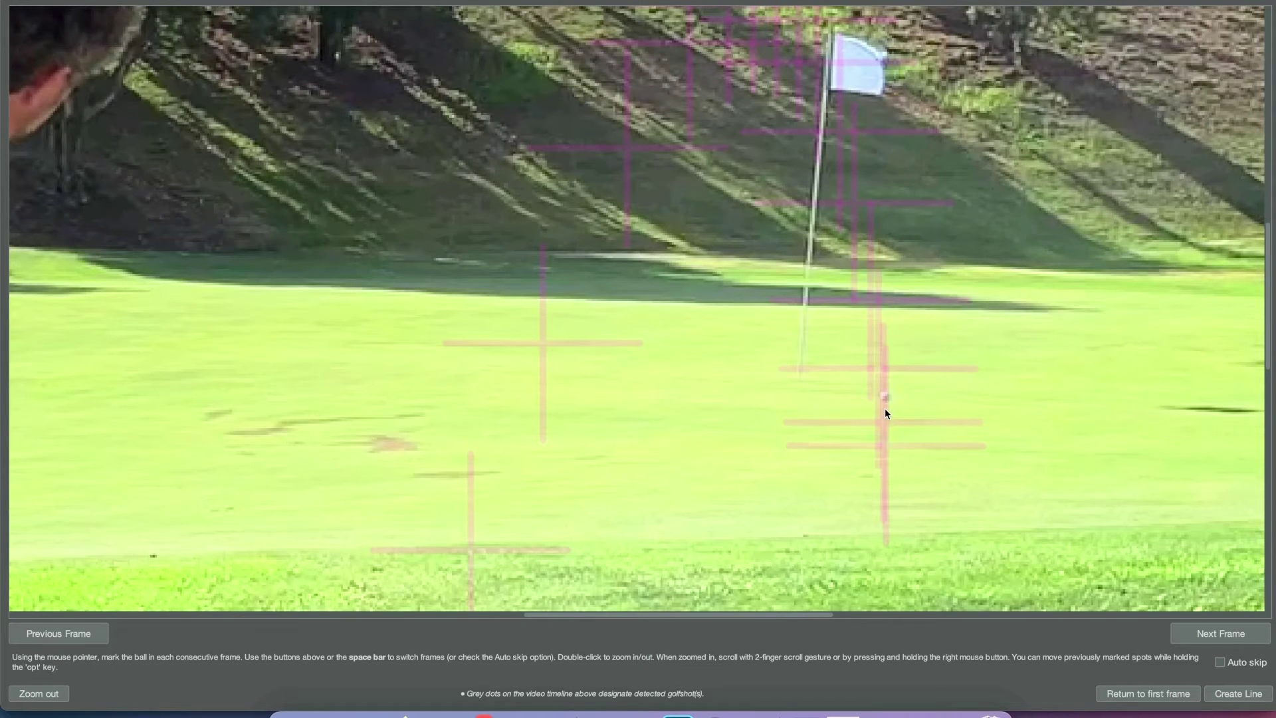
# - Mark the ball rolling back toward the hole until it comes to rest
pyautogui.click(885, 403)
pyautogui.press('space')
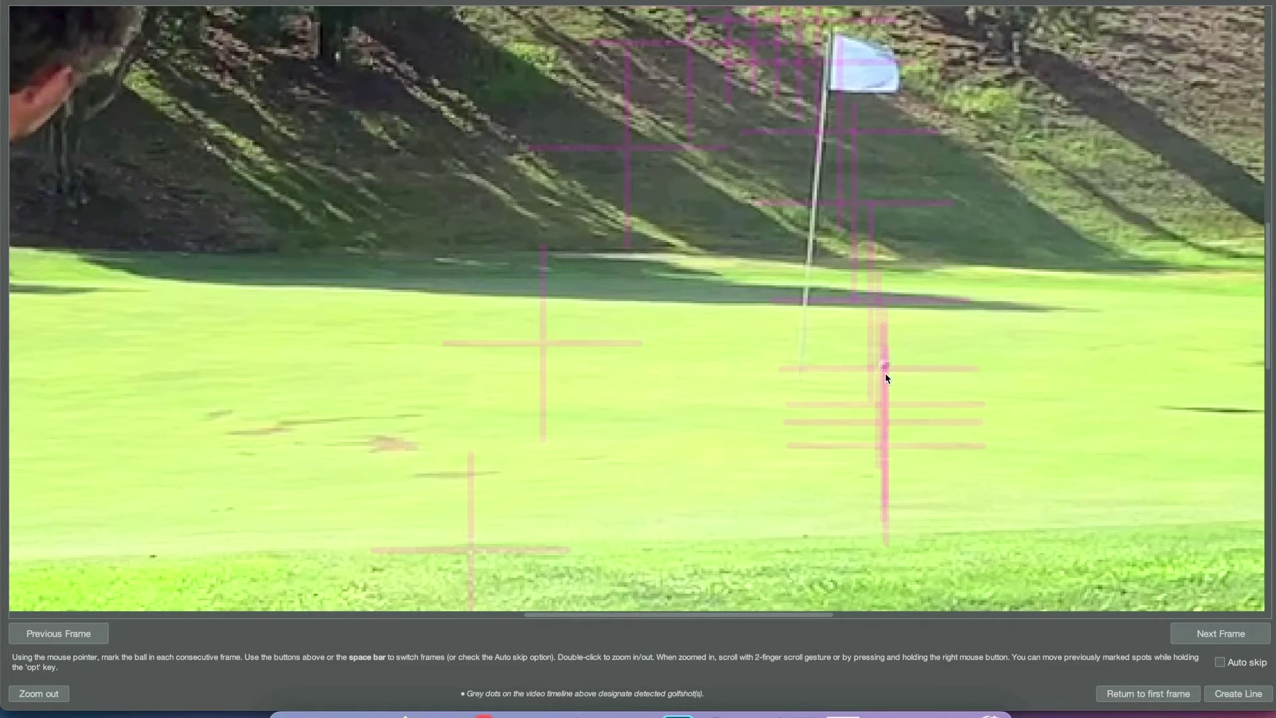
pyautogui.press('space')
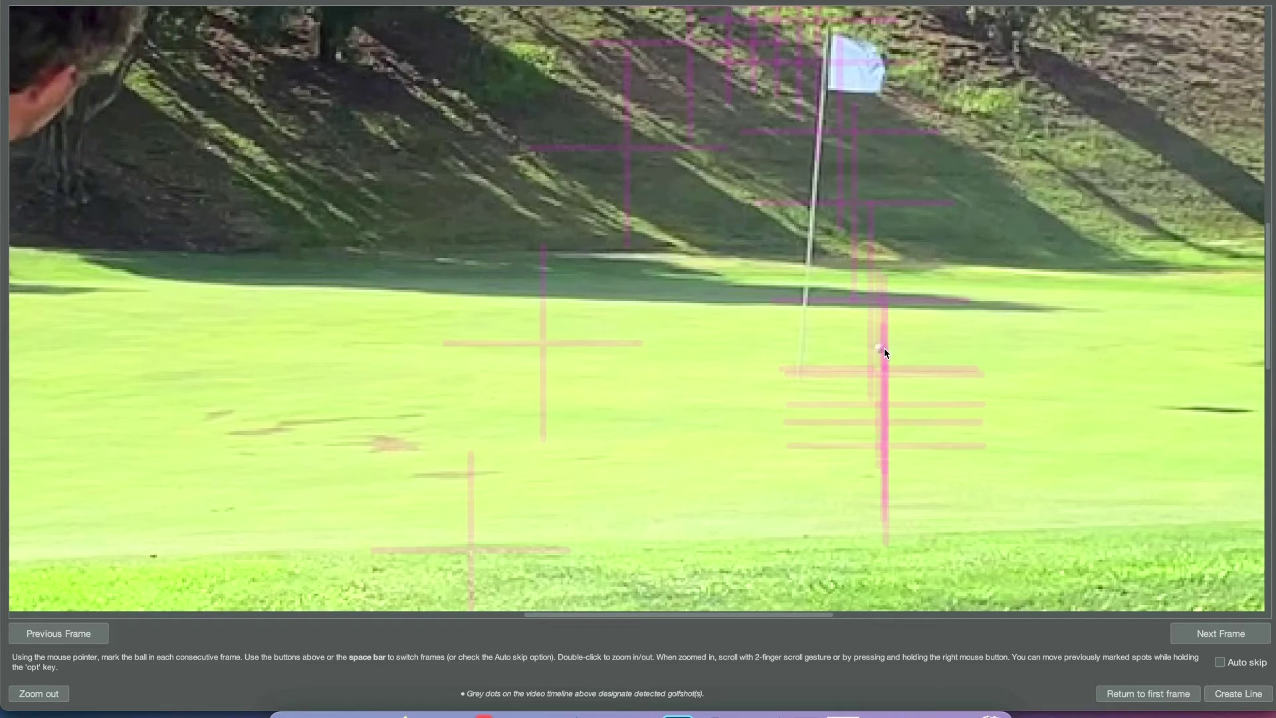
pyautogui.click(884, 349)
pyautogui.press('space')
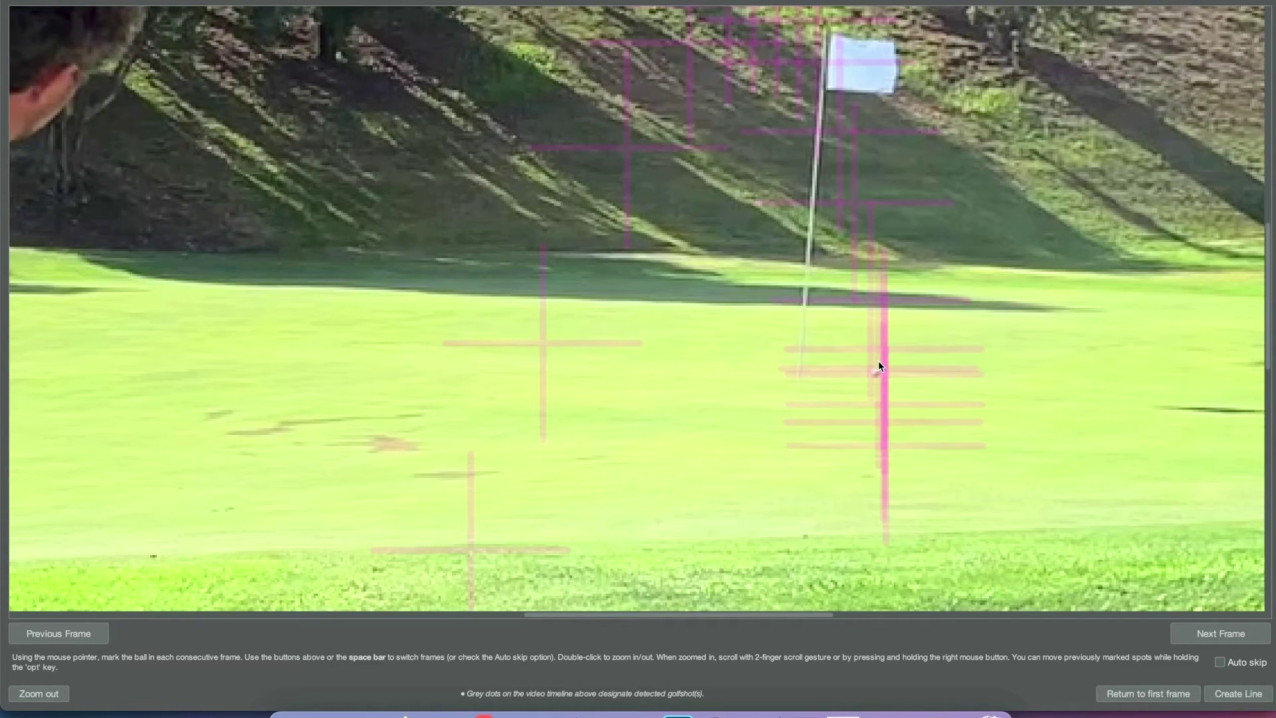
pyautogui.click(879, 361)
pyautogui.press('space')
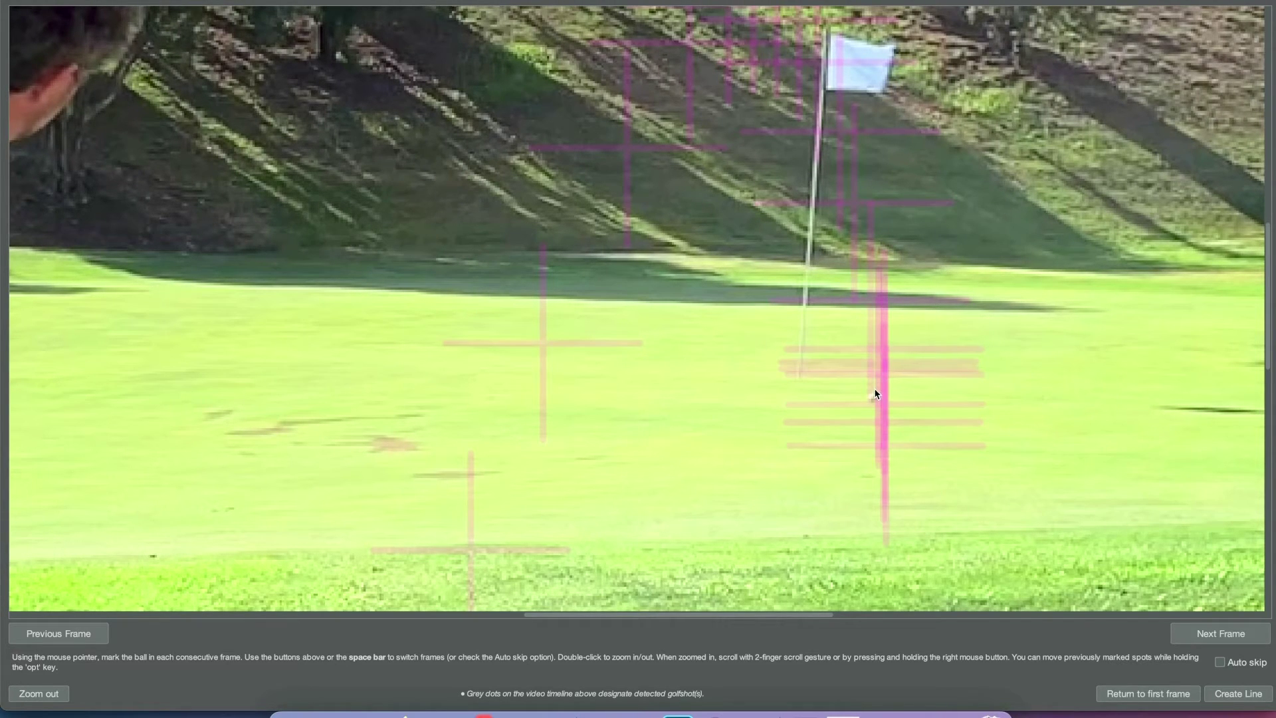
pyautogui.click(875, 390)
pyautogui.press('space')
pyautogui.click(871, 403)
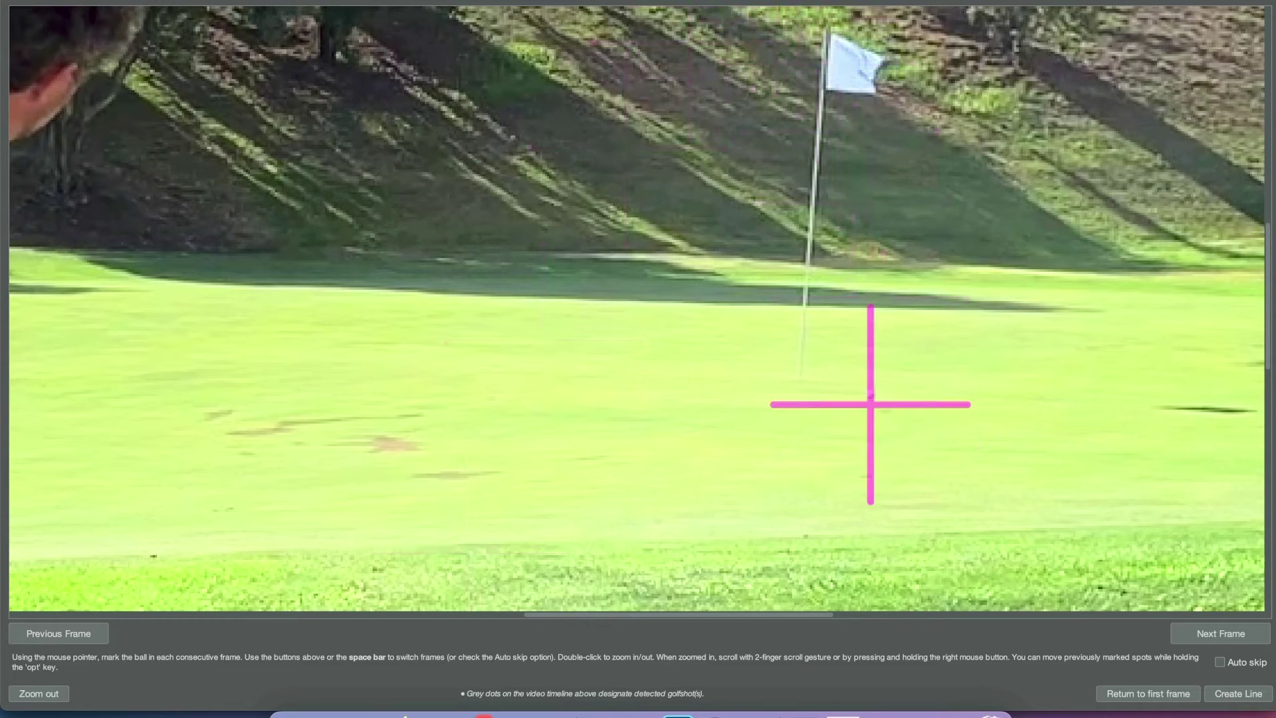
# - Create the chip tracer line, color the ball tracer red, and enable Fade in
pyautogui.click(1229, 691)
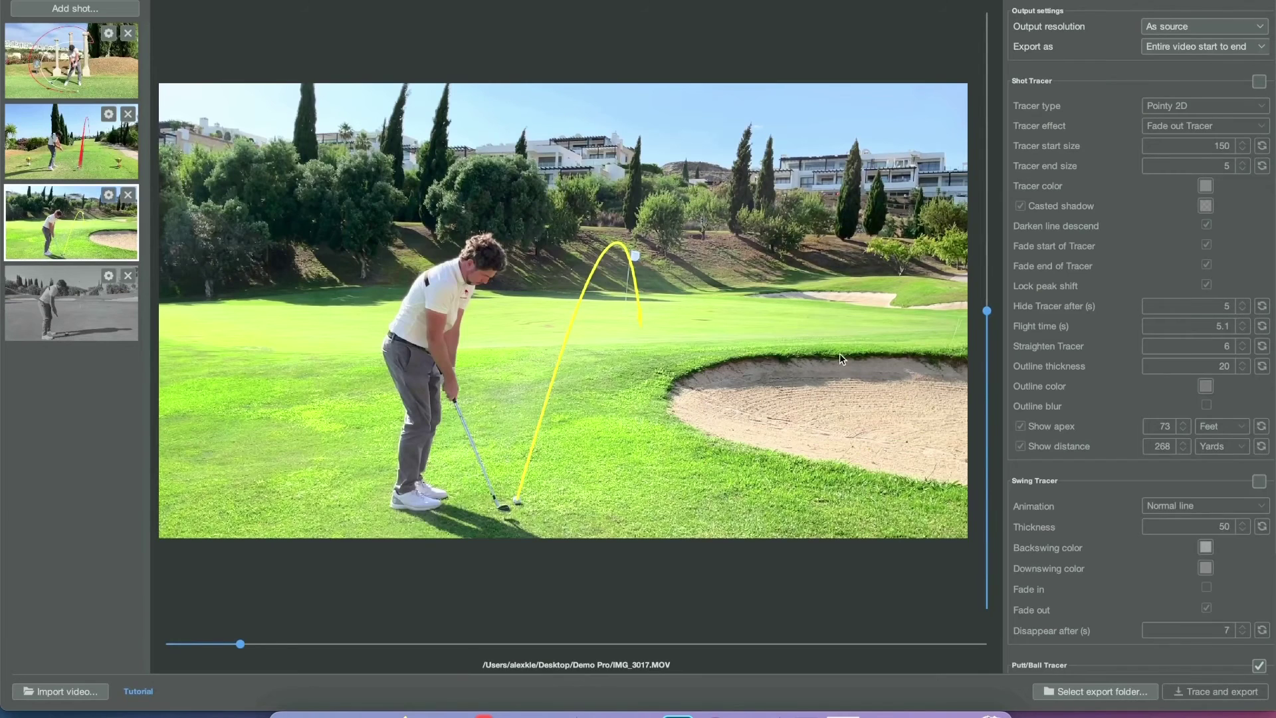
pyautogui.scroll(-4, 1167, 506)
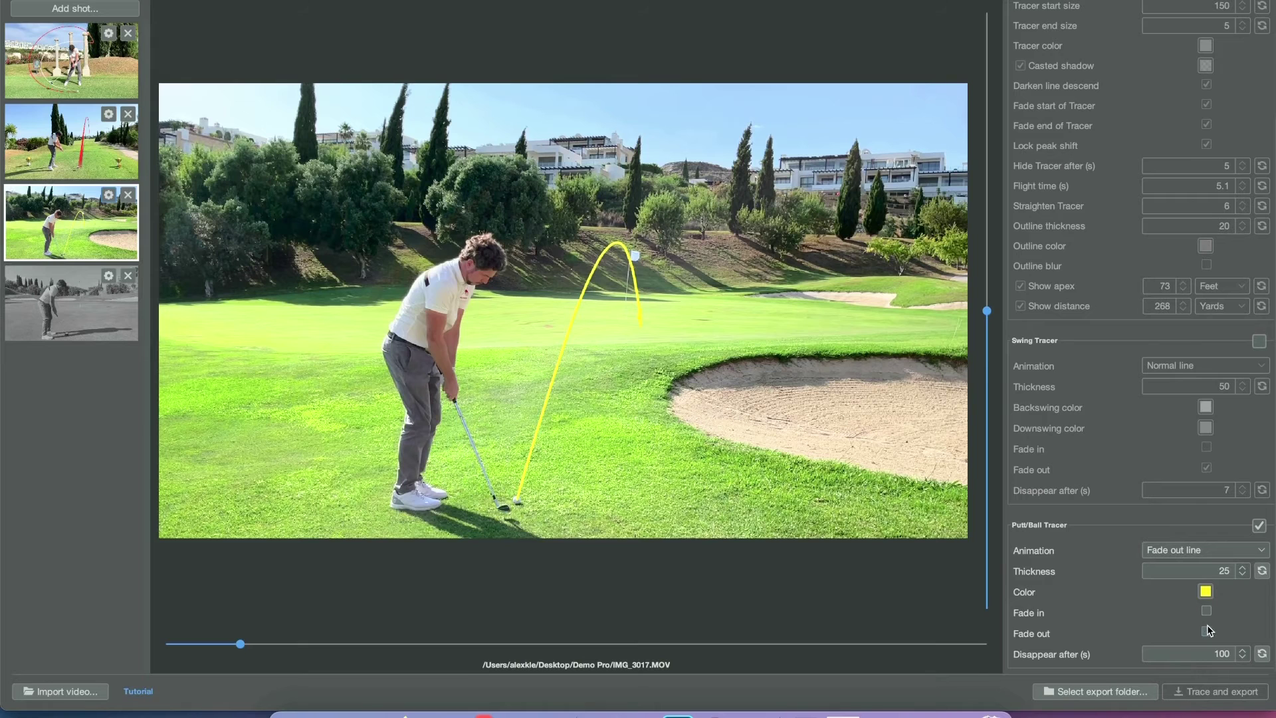
pyautogui.click(1206, 591)
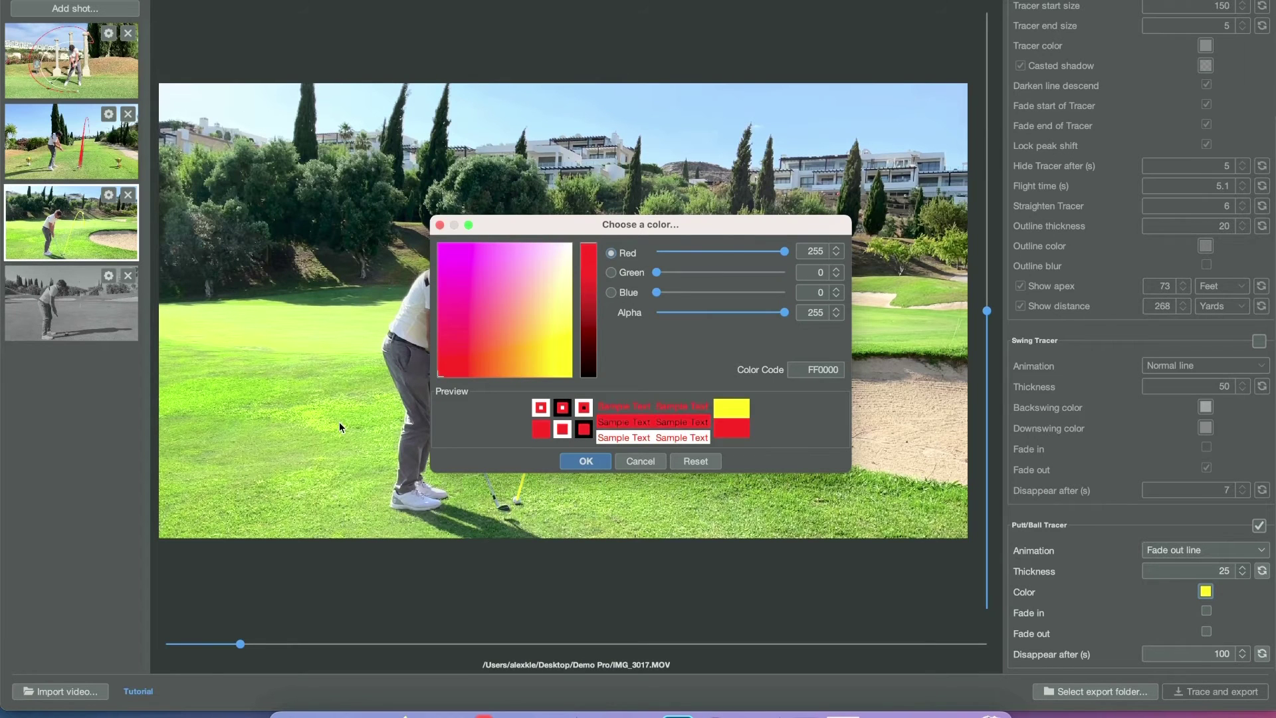
pyautogui.click(577, 461)
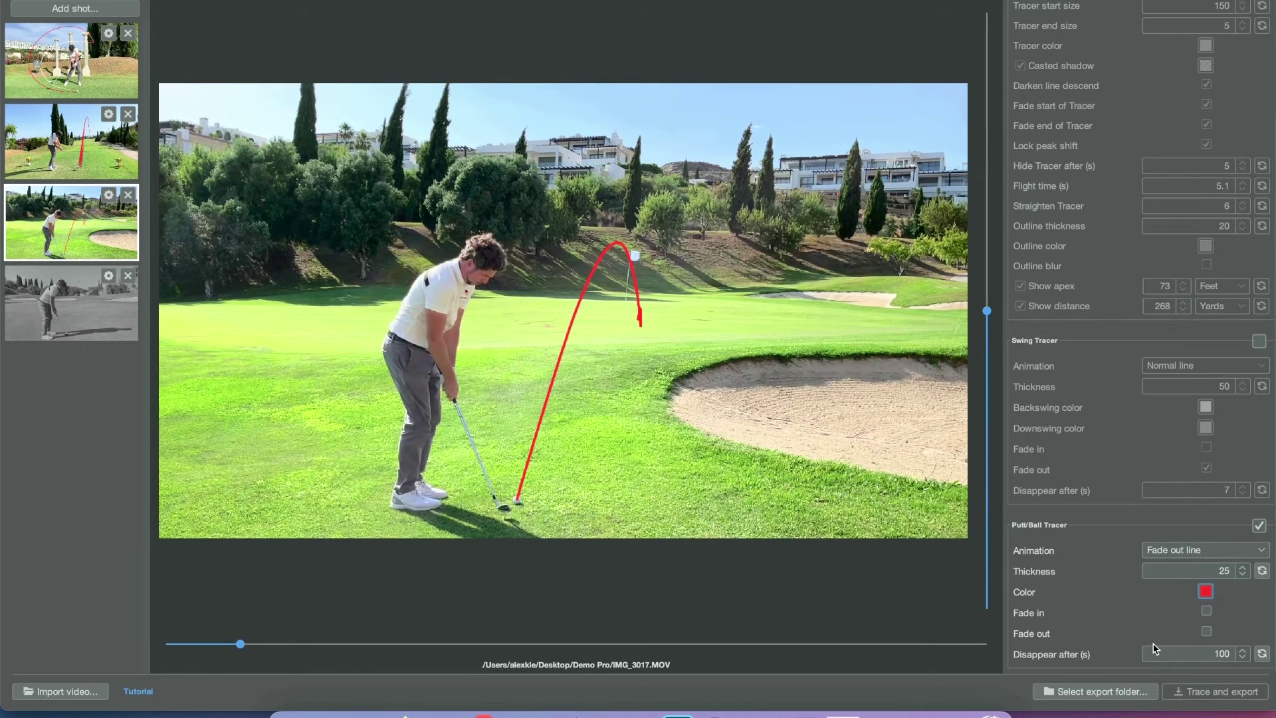
pyautogui.click(1206, 611)
# - Load the putt clip IMG_3018 and open its ball tracer editor
pyautogui.click(87, 282)
pyautogui.click(109, 275)
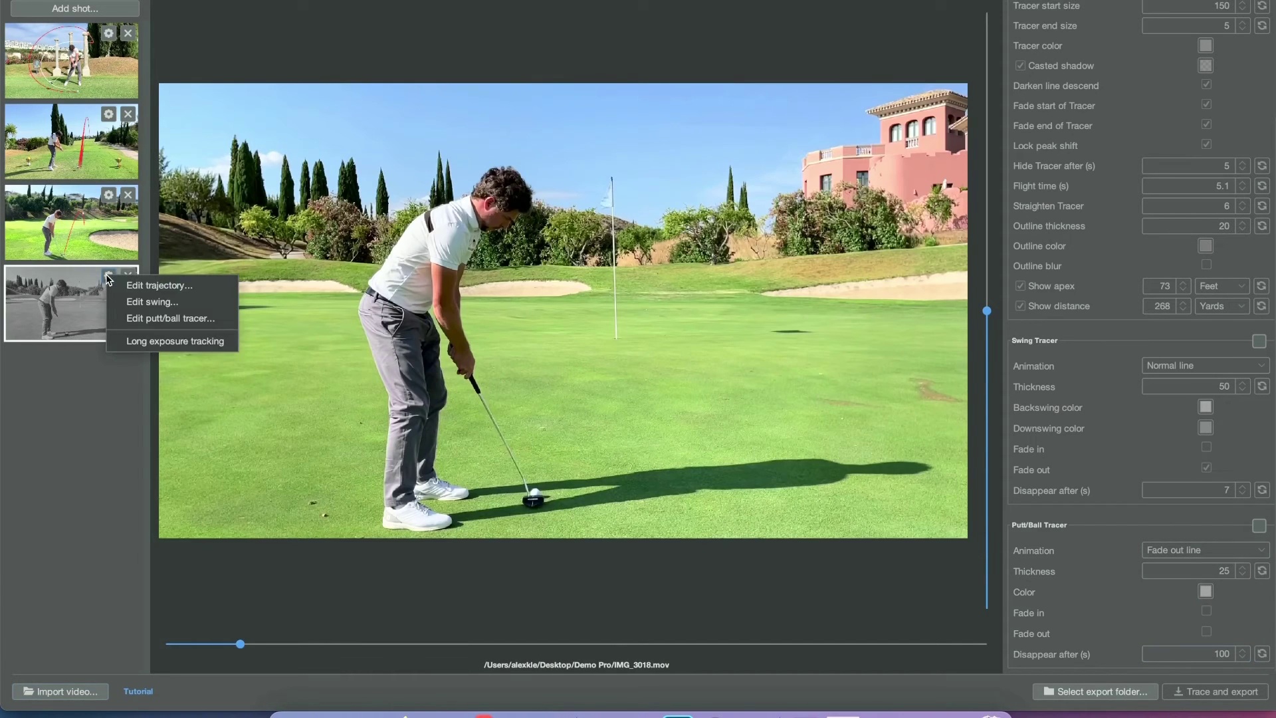
pyautogui.click(170, 319)
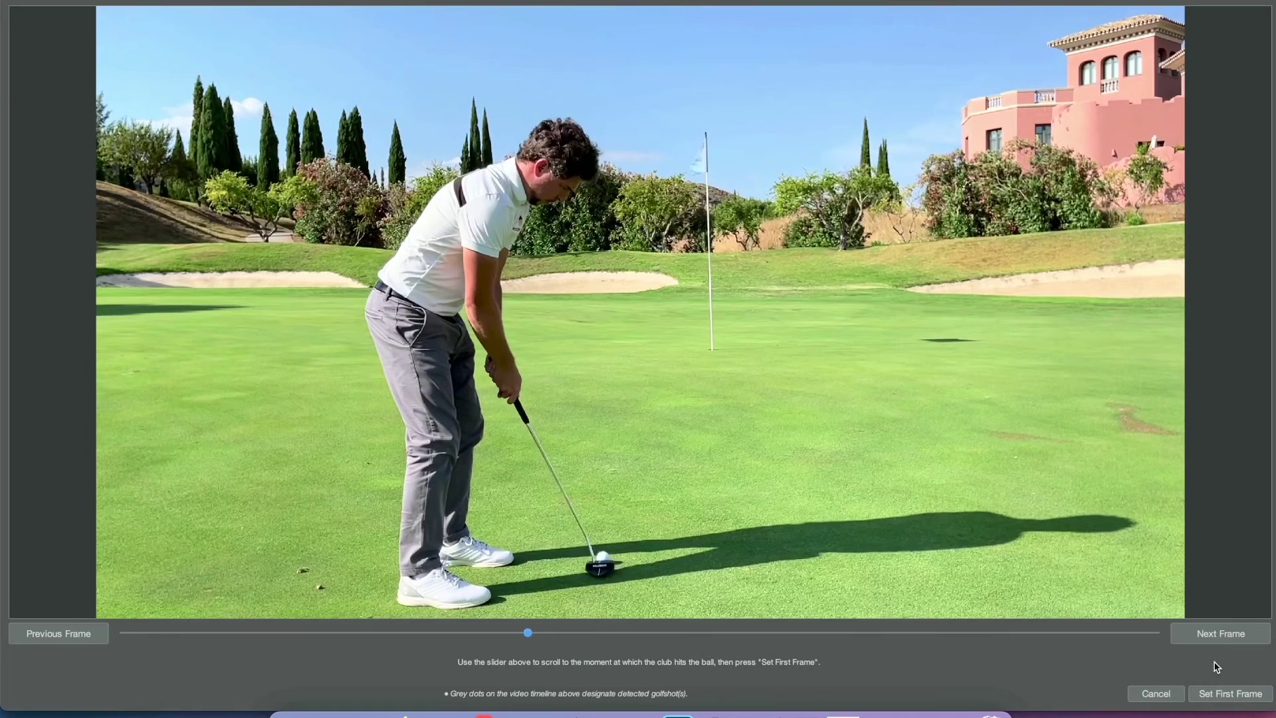
# - Step to the frame where the putter strikes the ball and set it as the first frame
pyautogui.click(1221, 634)
pyautogui.click(1221, 634)
pyautogui.click(55, 637)
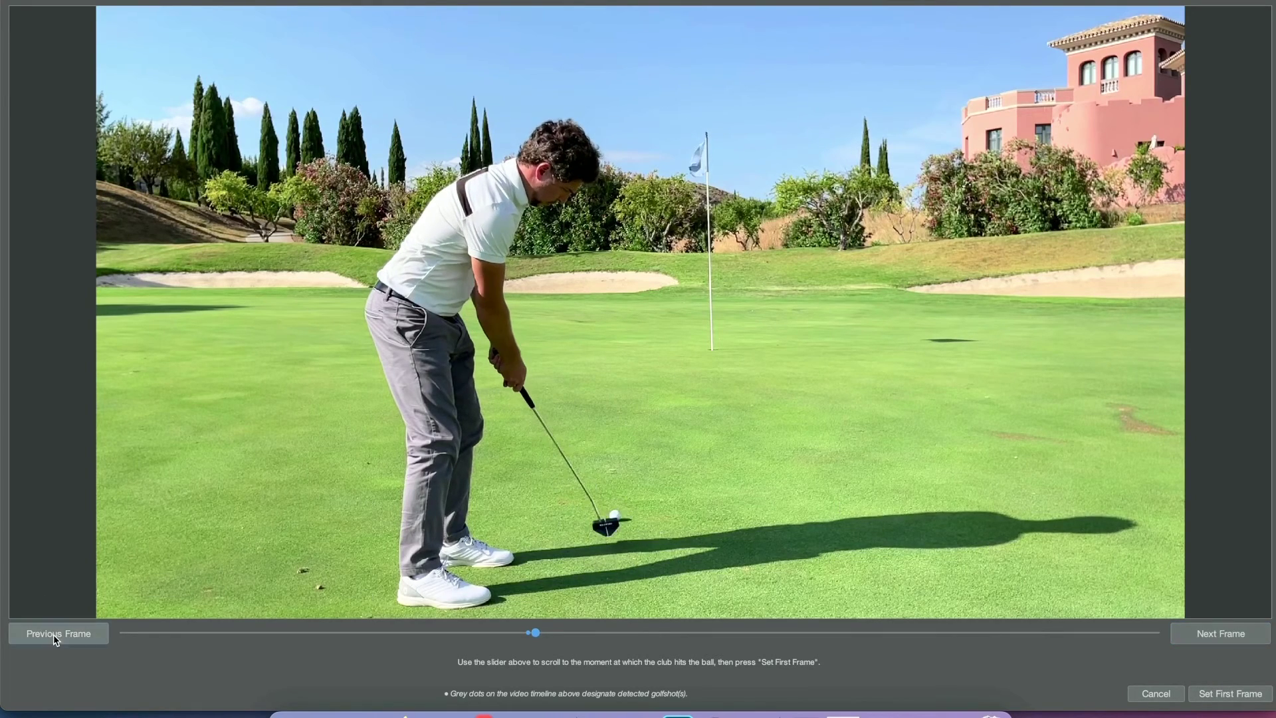
pyautogui.click(56, 637)
pyautogui.click(56, 637)
pyautogui.click(56, 637)
pyautogui.click(1221, 633)
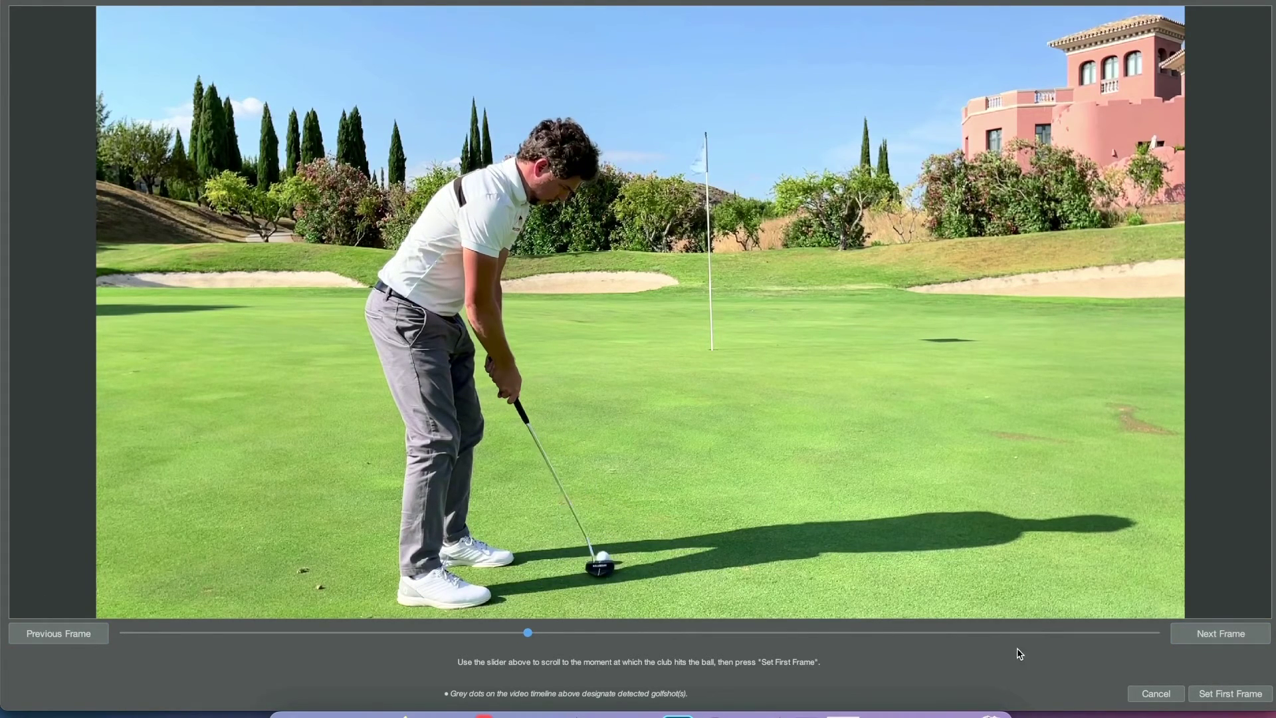
pyautogui.click(1230, 693)
# - Zoom in and mark the putt ball at impact and in its first frames rolling away
pyautogui.click(30, 693)
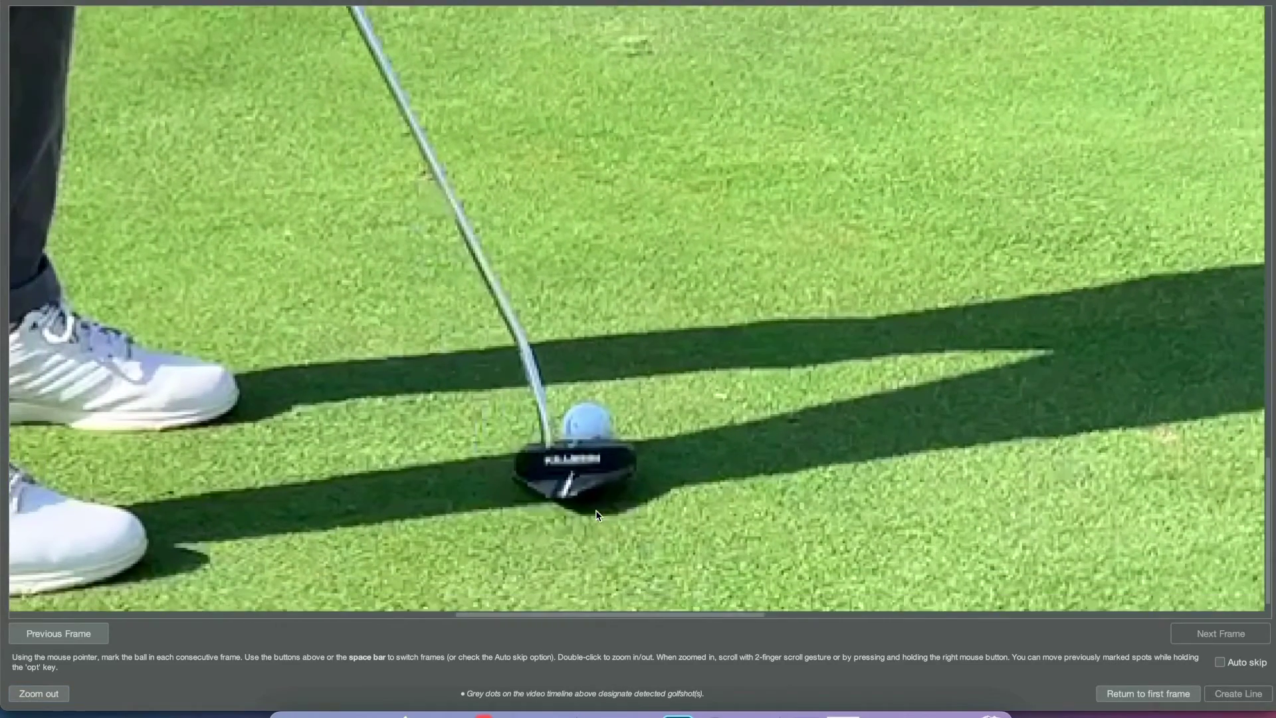
pyautogui.click(584, 433)
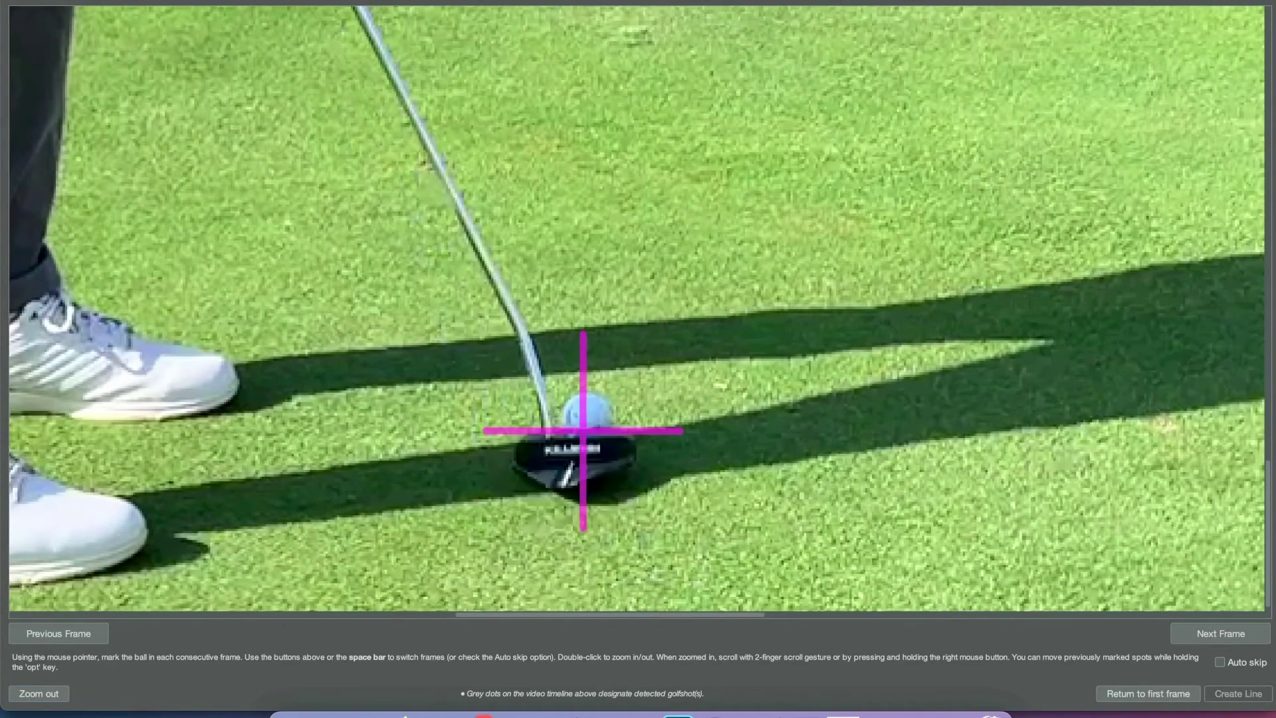
pyautogui.press('space')
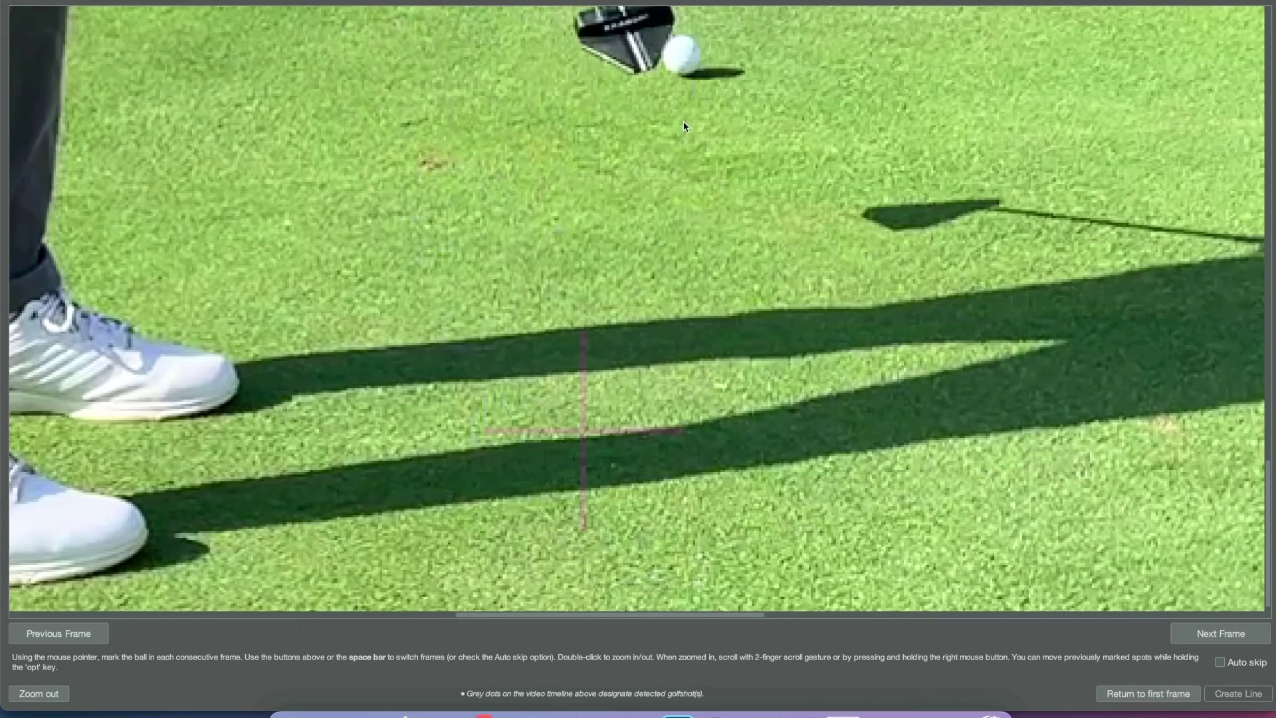
pyautogui.click(677, 73)
pyautogui.press('space')
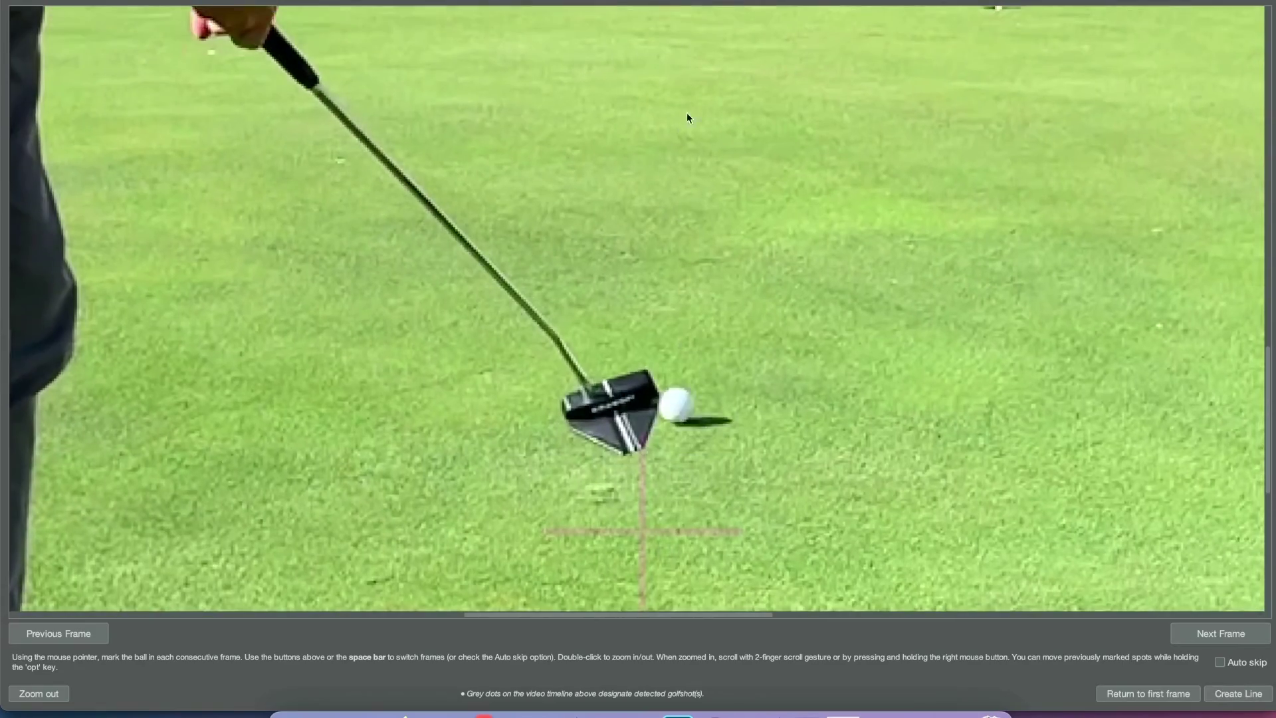
pyautogui.click(697, 334)
pyautogui.press('space')
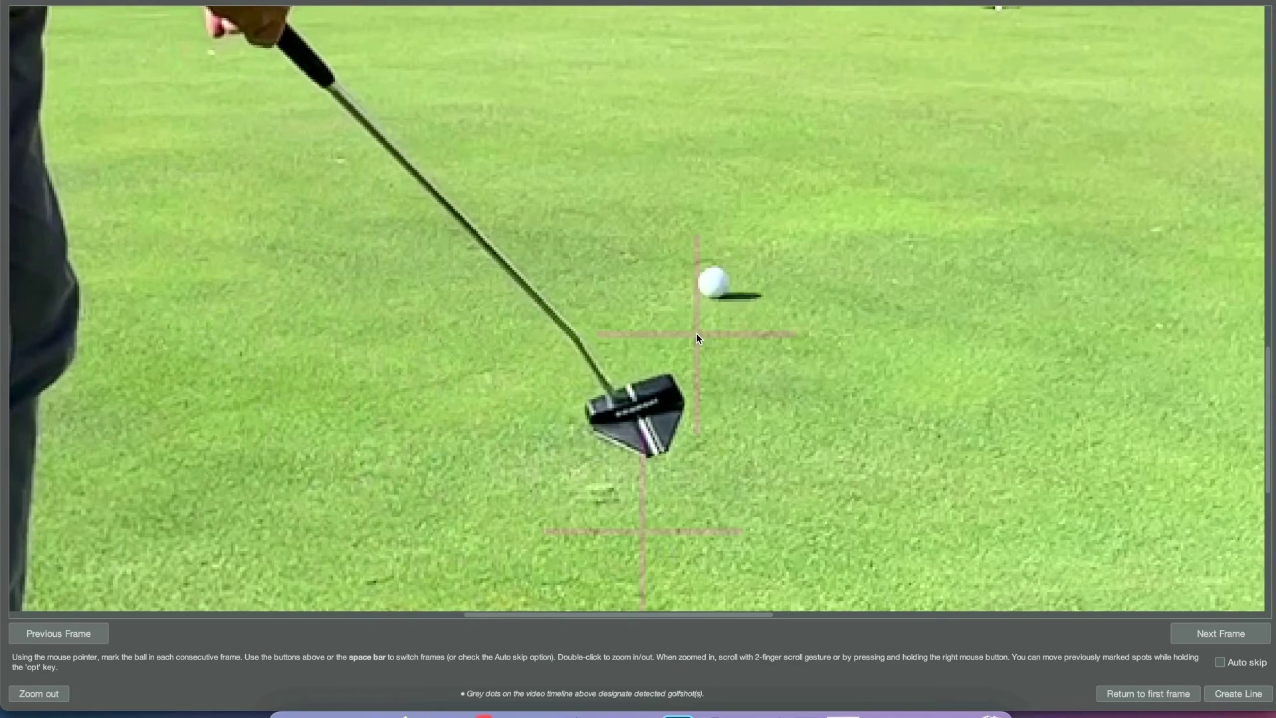
pyautogui.press('space')
pyautogui.click(740, 211)
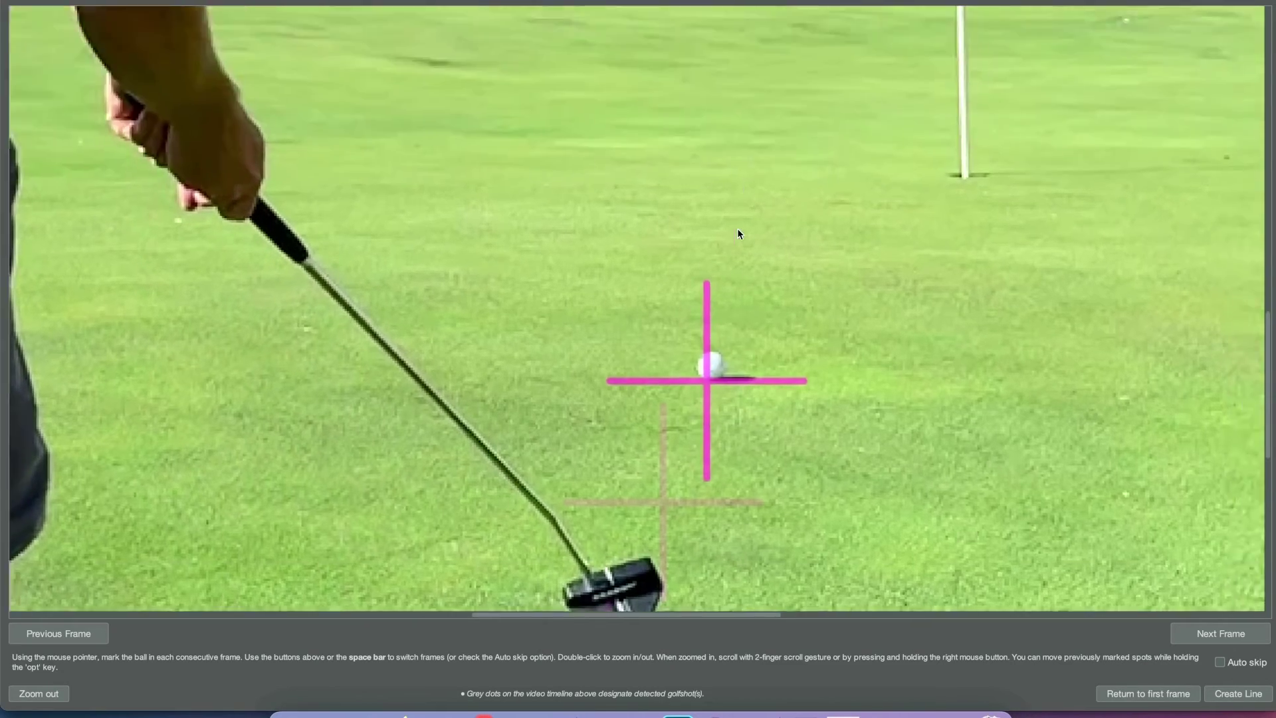
pyautogui.press('space')
# - Mark the ball's next positions as it rolls across the green
pyautogui.press('space')
pyautogui.press('space')
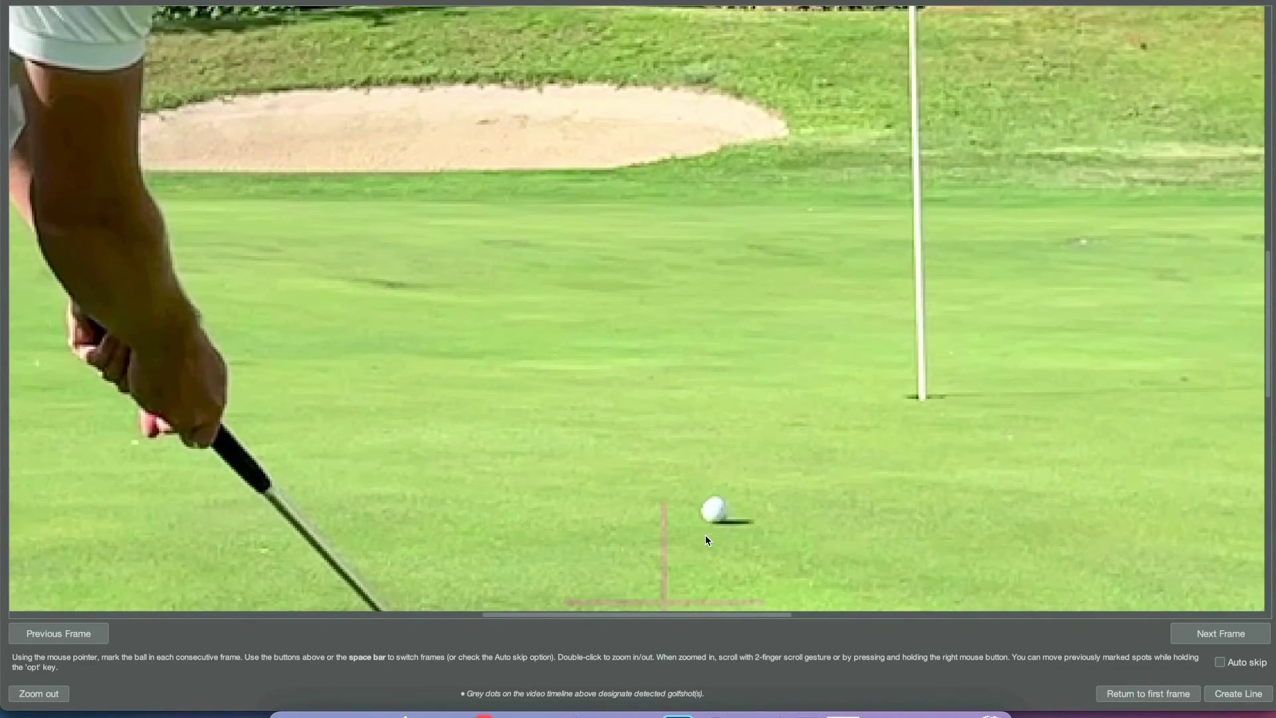
pyautogui.click(722, 509)
pyautogui.press('space')
pyautogui.press('space')
pyautogui.press('space')
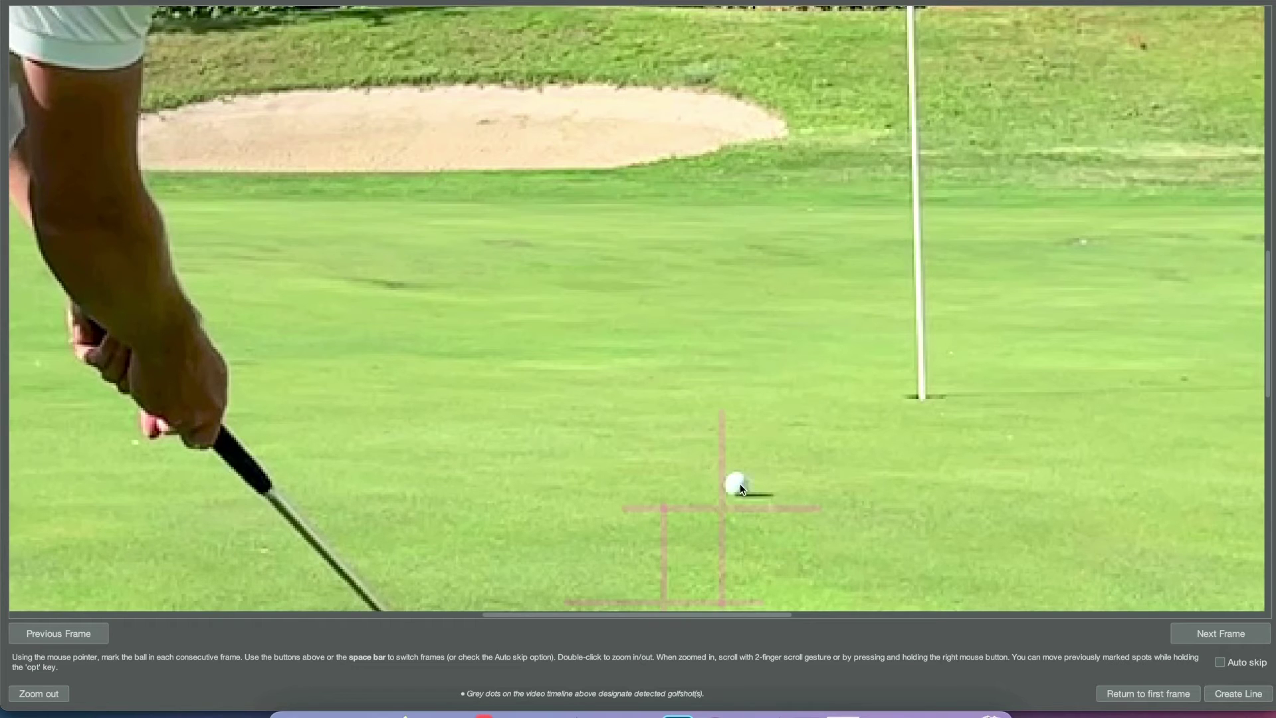
pyautogui.press('space')
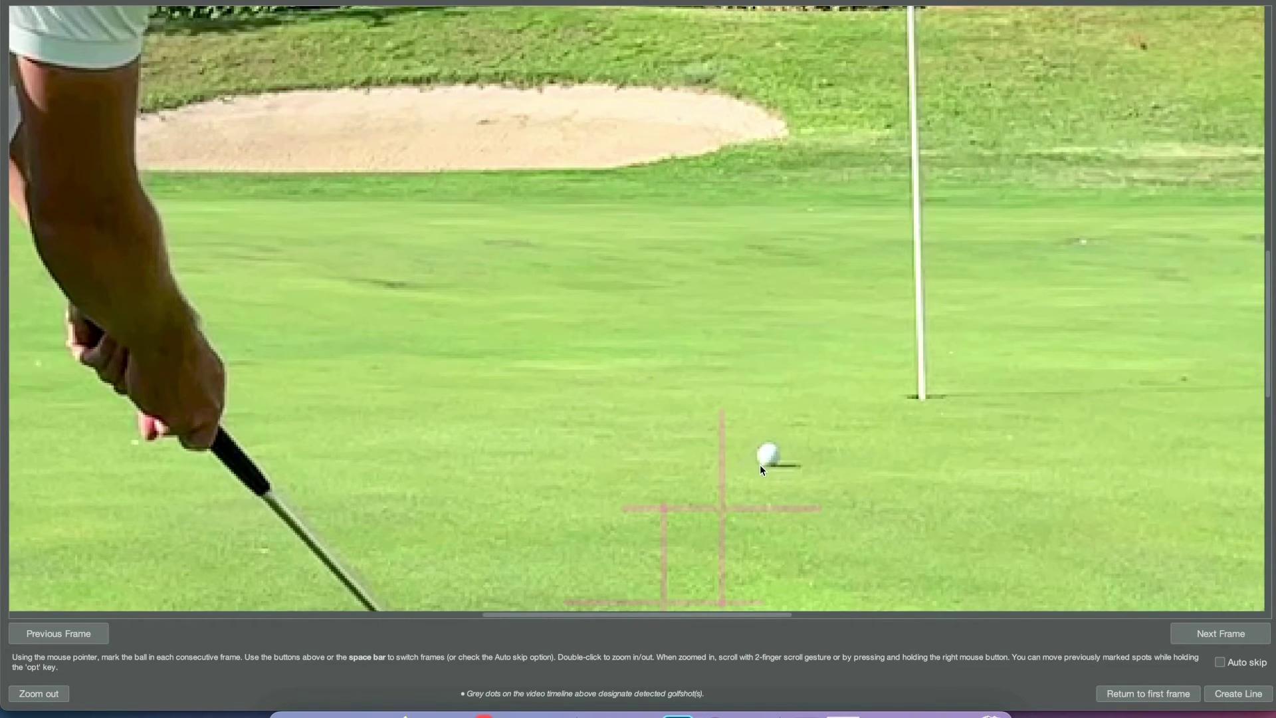
pyautogui.click(760, 466)
pyautogui.press('space')
pyautogui.press('space')
pyautogui.press('space')
pyautogui.press('space')
pyautogui.press('space')
pyautogui.press('space')
pyautogui.press('space')
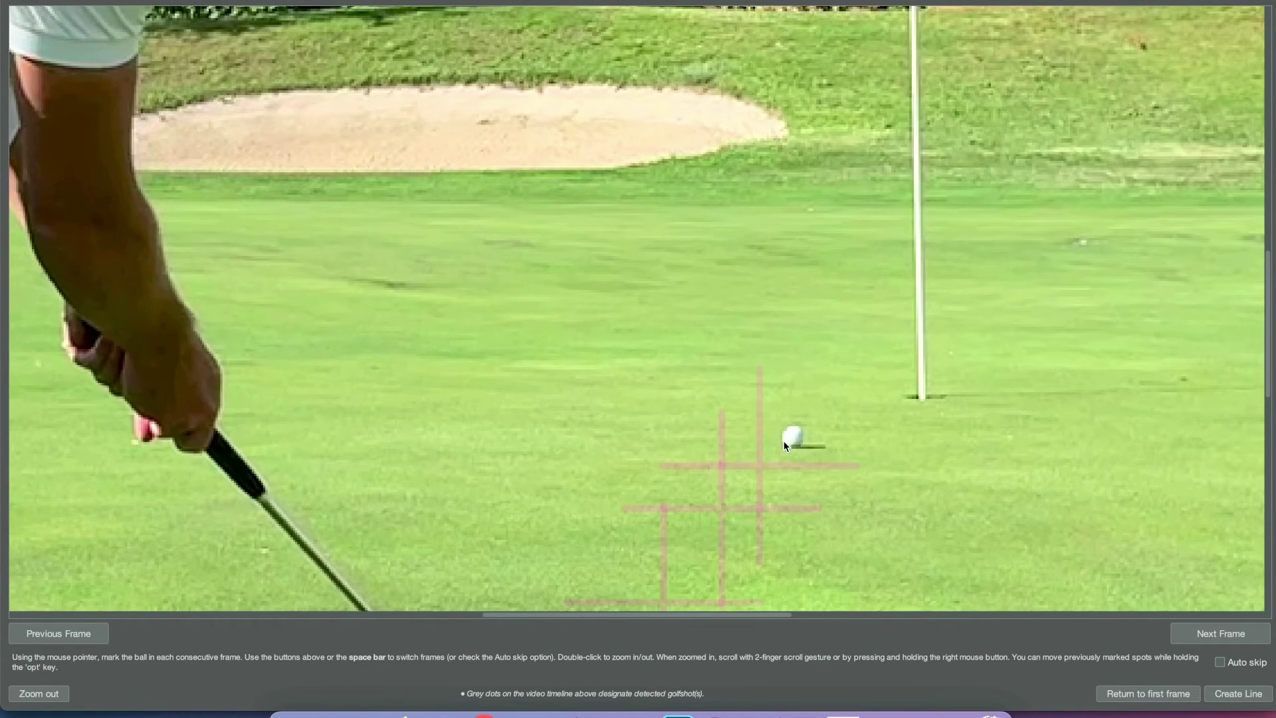
pyautogui.click(796, 437)
pyautogui.press('space')
pyautogui.press('space')
pyautogui.press('space')
pyautogui.press('space')
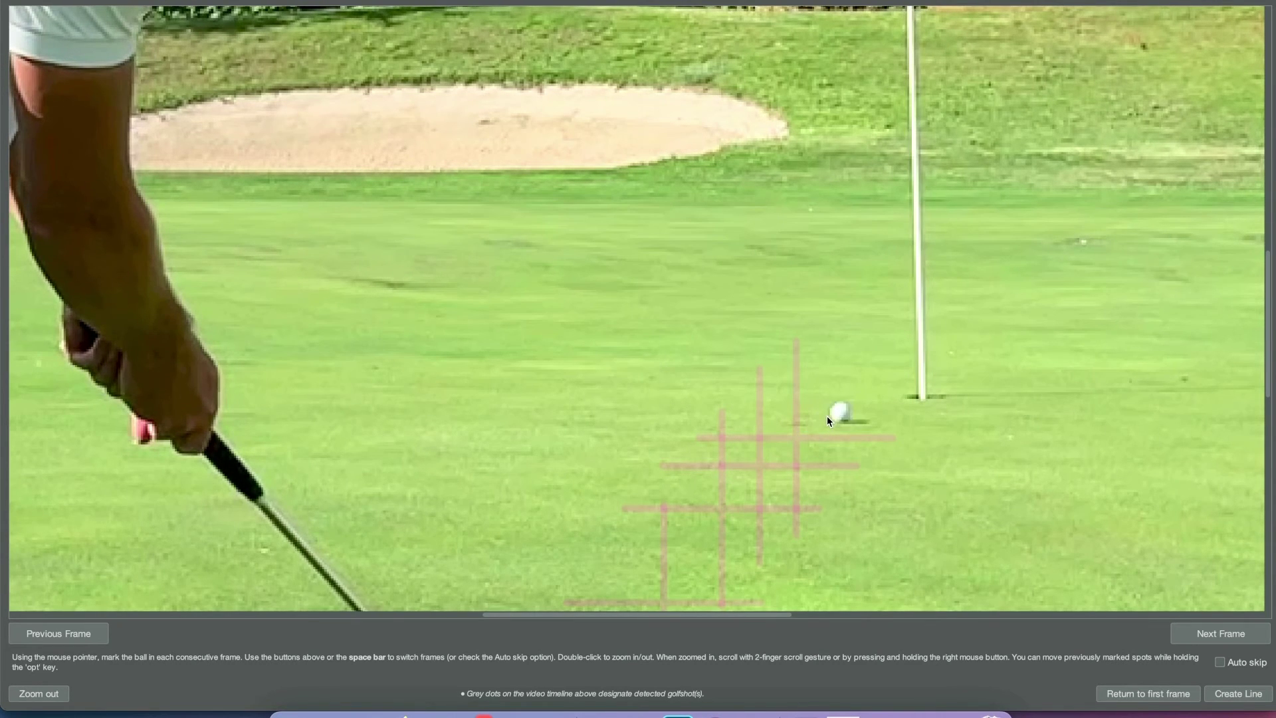
# - Mark the ball nearing the flagstick until it reaches the hole
pyautogui.click(827, 417)
pyautogui.press('space')
pyautogui.press('space')
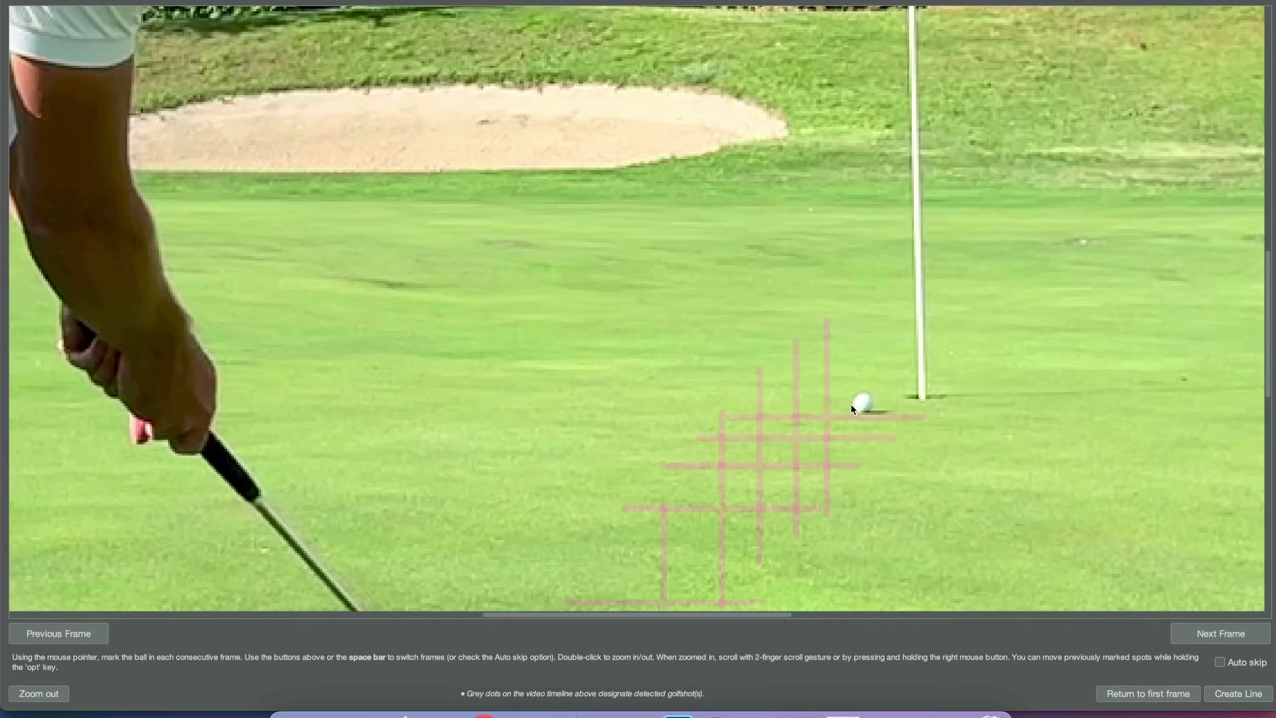
pyautogui.click(851, 404)
pyautogui.press('space')
pyautogui.press('space')
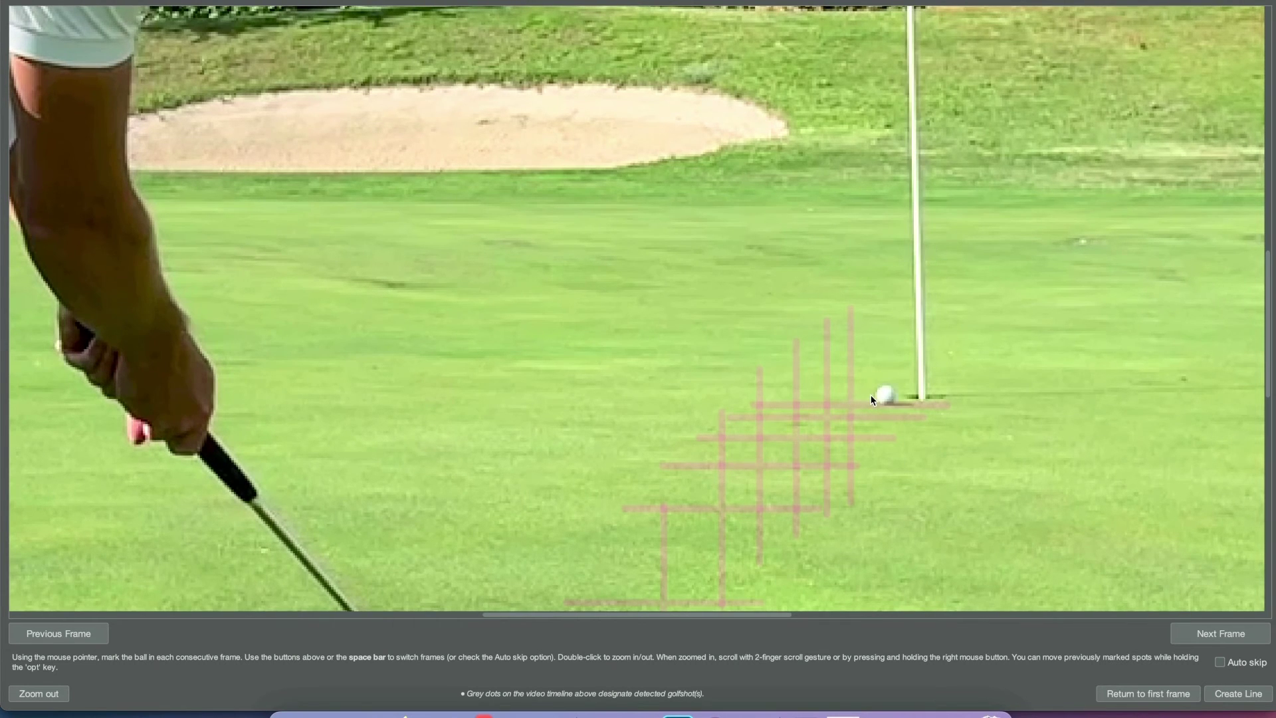
pyautogui.click(872, 395)
pyautogui.press('space')
pyautogui.press('space')
pyautogui.press('space')
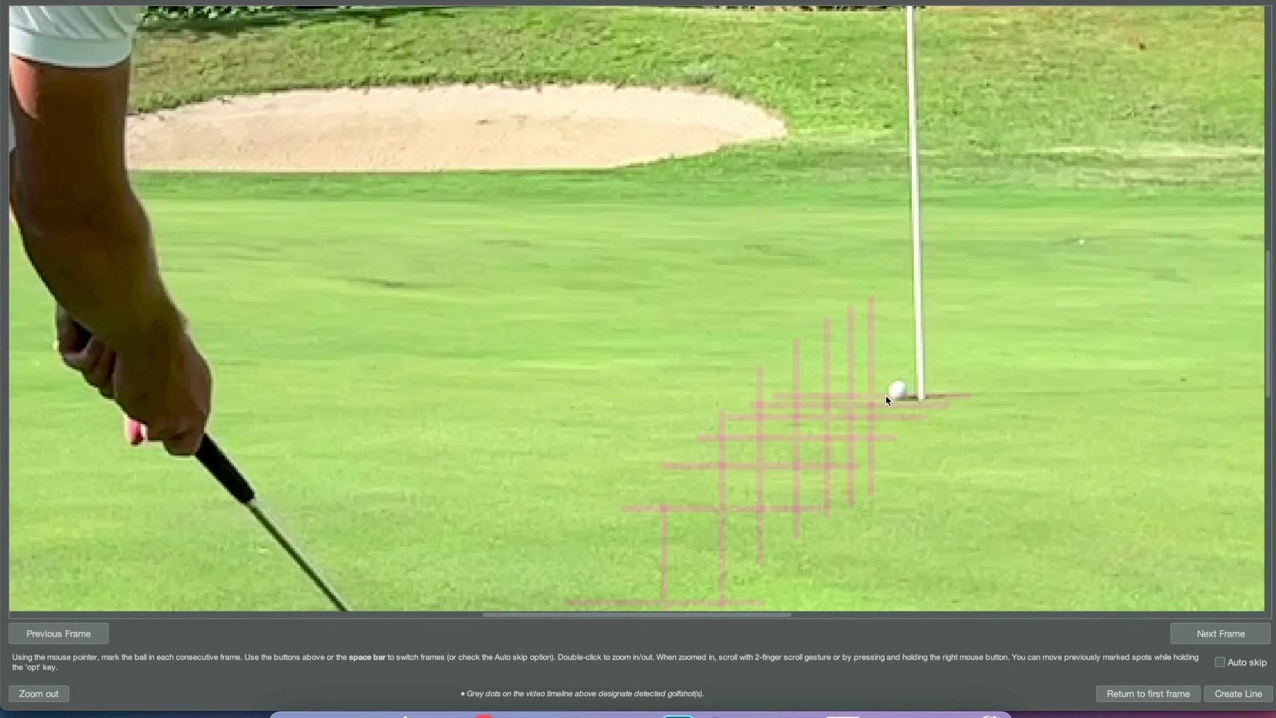
pyautogui.click(891, 391)
pyautogui.press('space')
pyautogui.press('space')
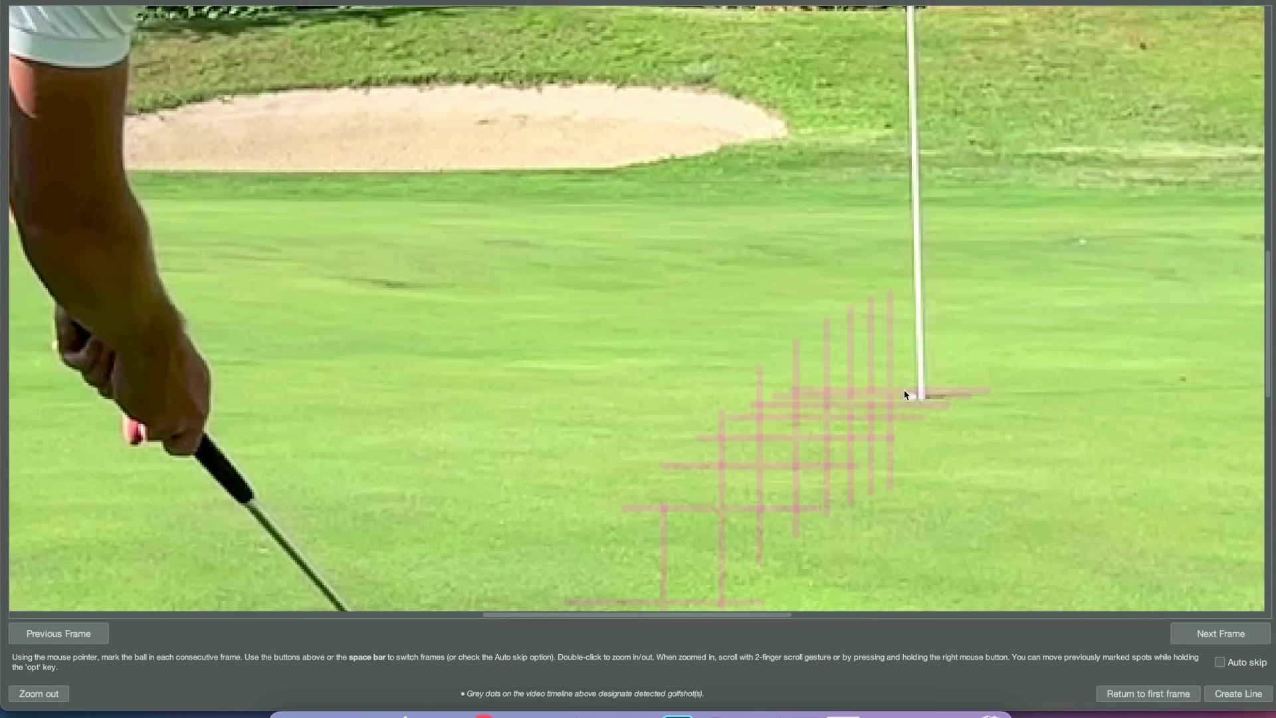
pyautogui.click(904, 389)
# - Create the putt tracer in red with Fade out off, then show chip clip IMG_3017.MOV
pyautogui.click(1227, 693)
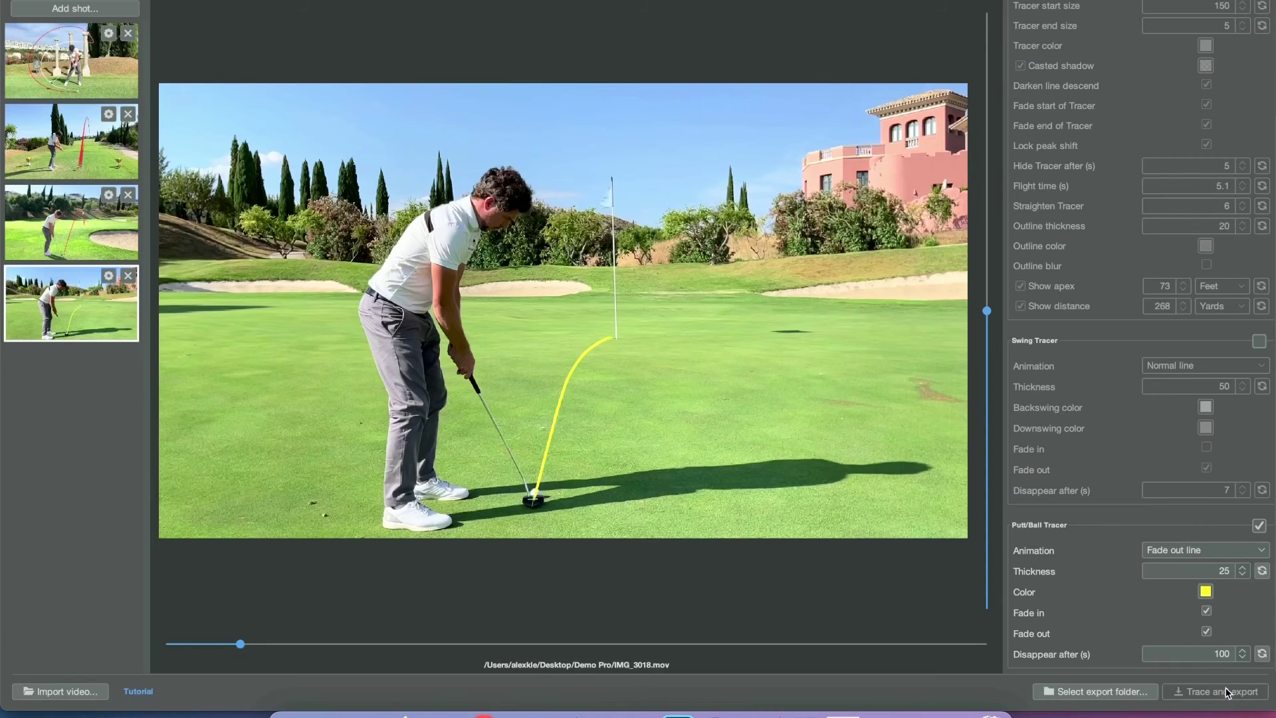
pyautogui.click(1207, 632)
pyautogui.click(1205, 591)
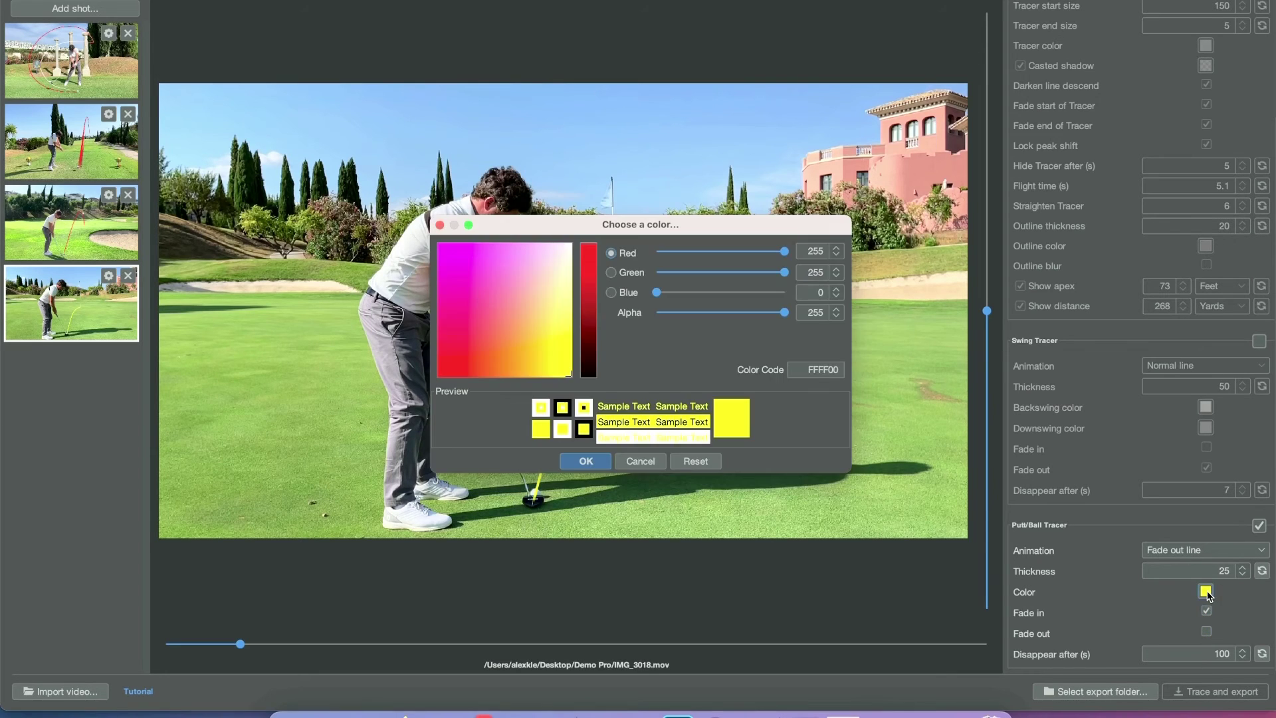
pyautogui.moveTo(502, 345); pyautogui.dragTo(418, 388)
pyautogui.press('Return')
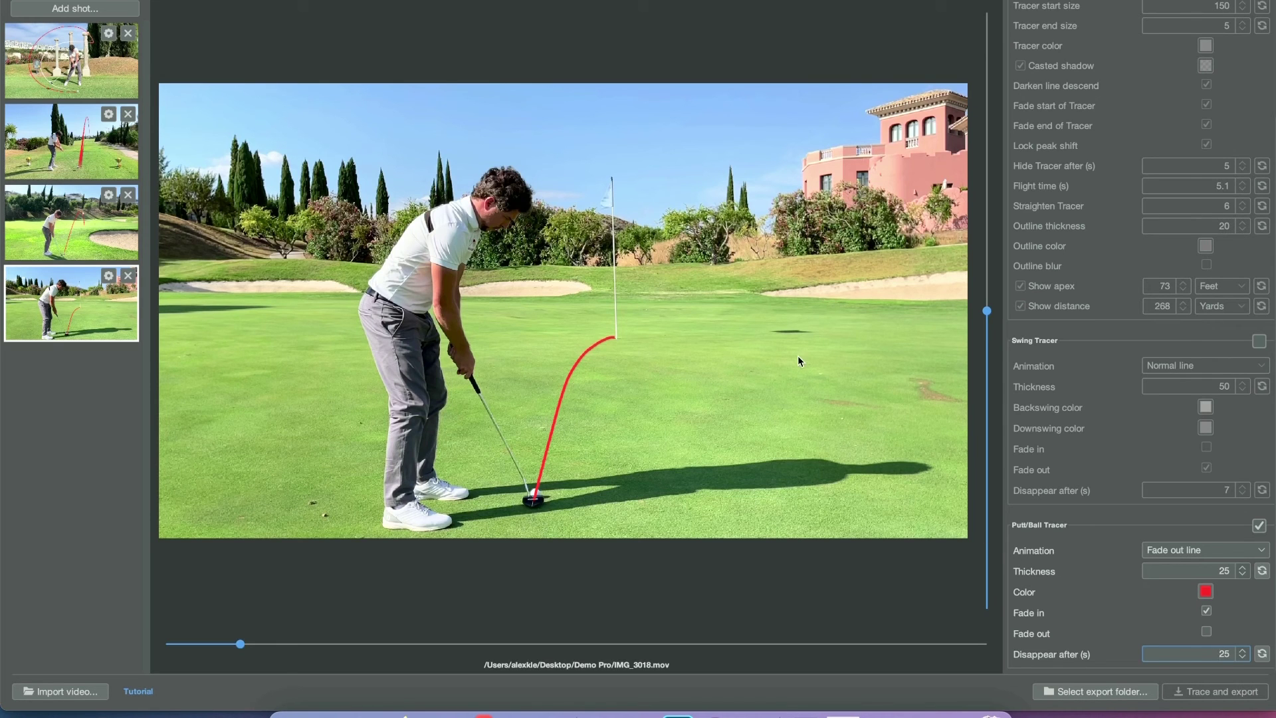
pyautogui.click(105, 234)
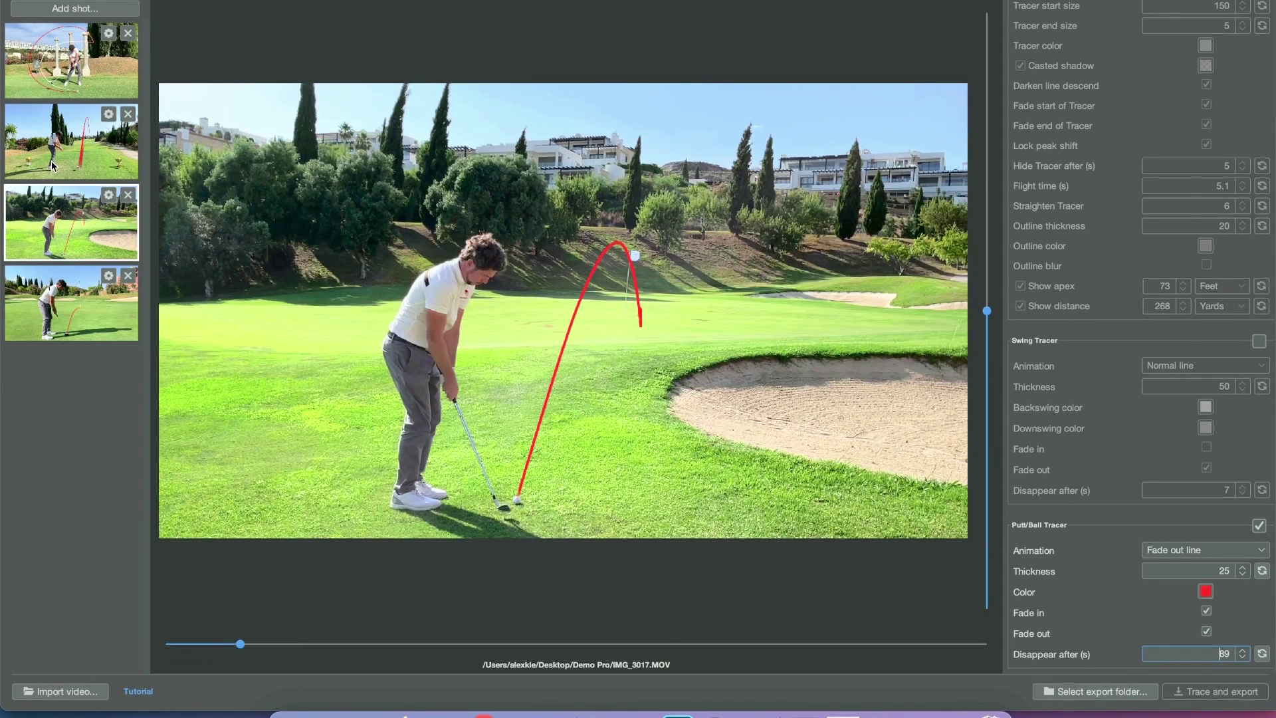
# - Preview the drive, full swing, chip and putt clips in turn, ending on the full swing
pyautogui.click(55, 157)
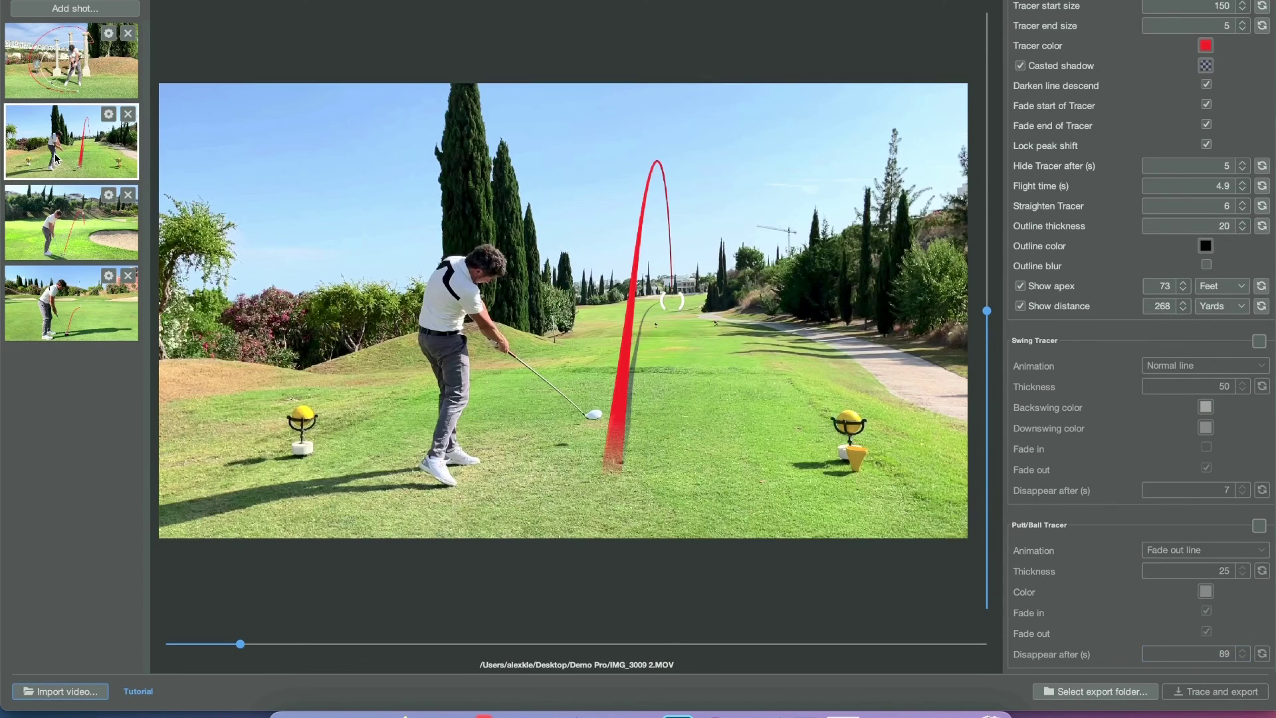
pyautogui.click(66, 76)
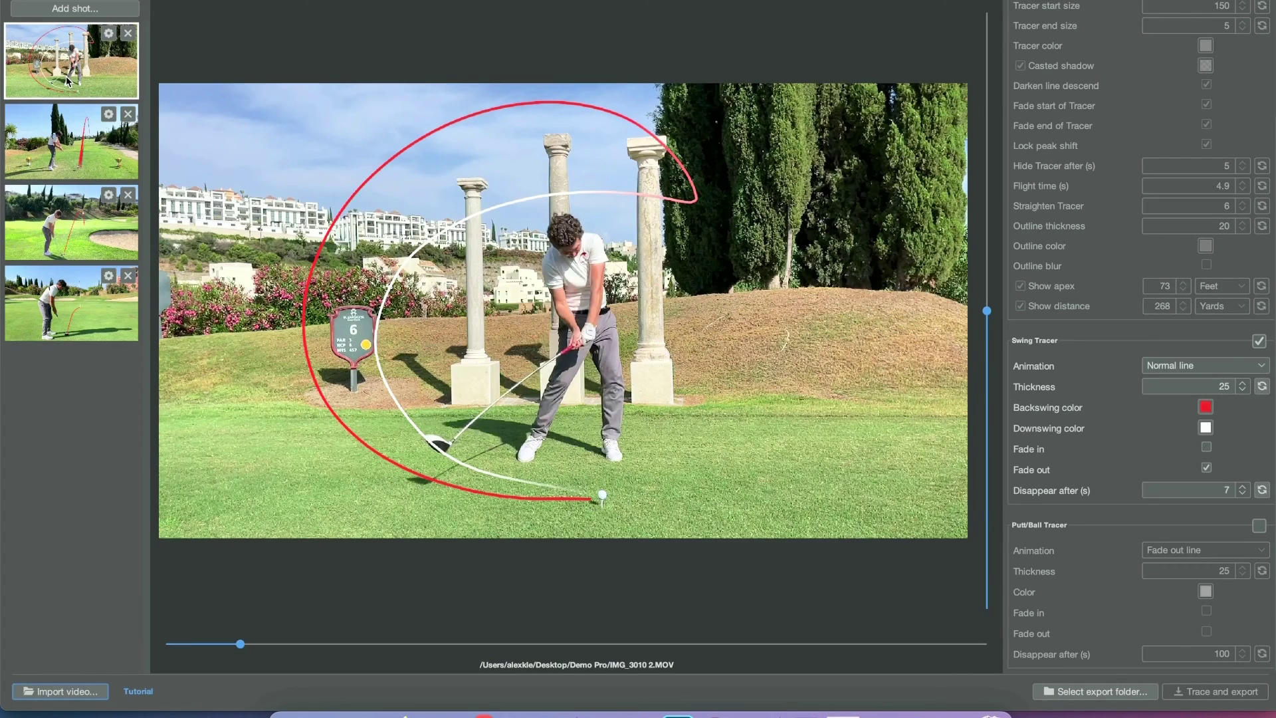
pyautogui.click(75, 135)
pyautogui.click(89, 218)
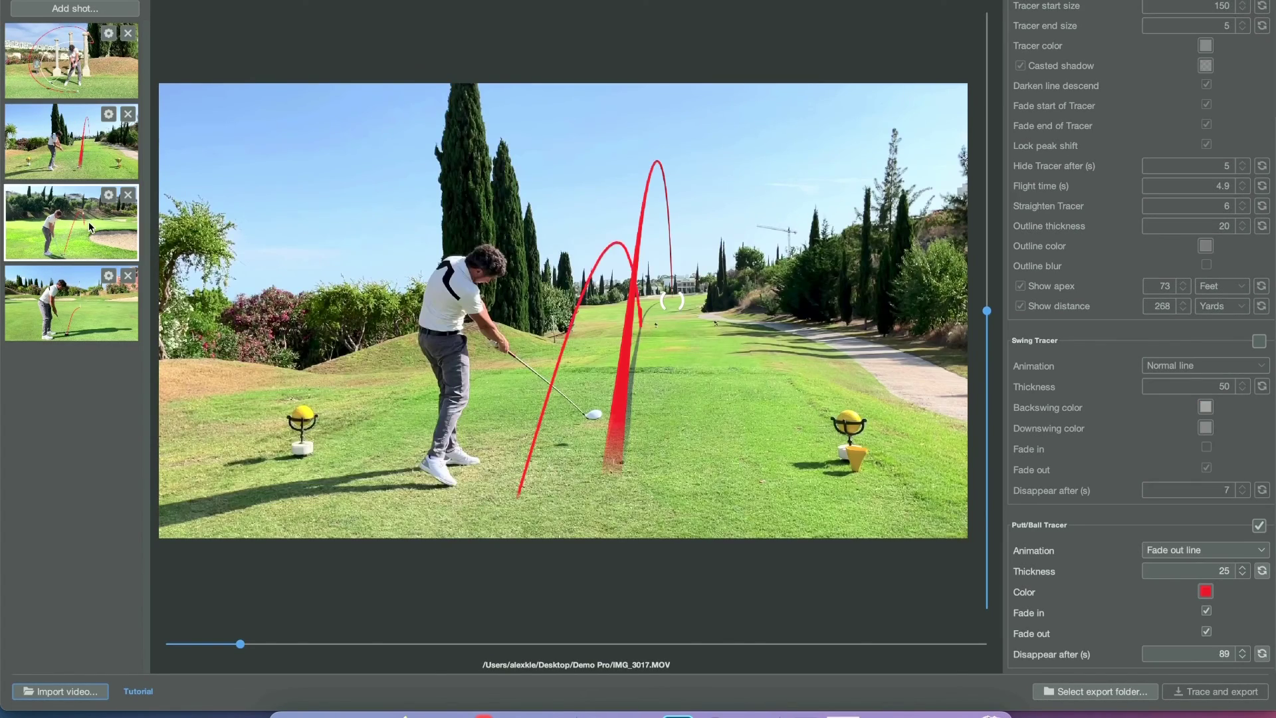
pyautogui.click(93, 312)
pyautogui.click(84, 41)
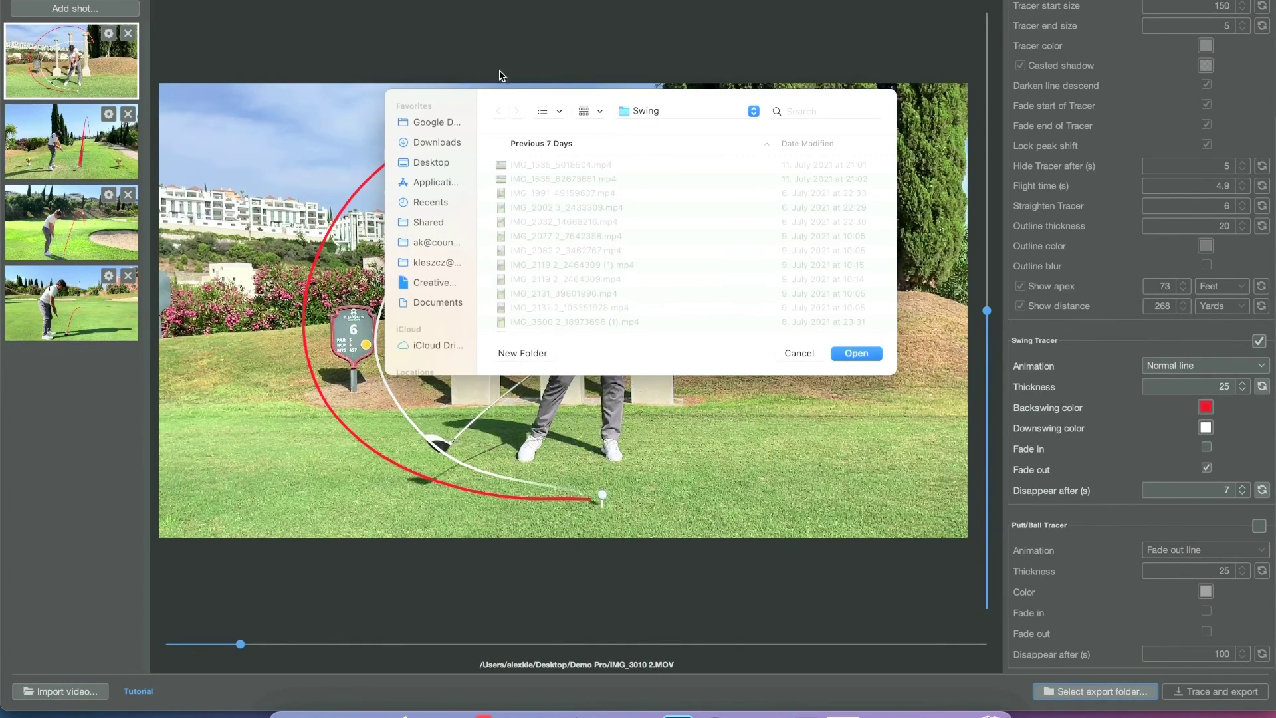
# - Choose Desktop > Demo Pro as the export folder and start Trace and export
pyautogui.click(433, 164)
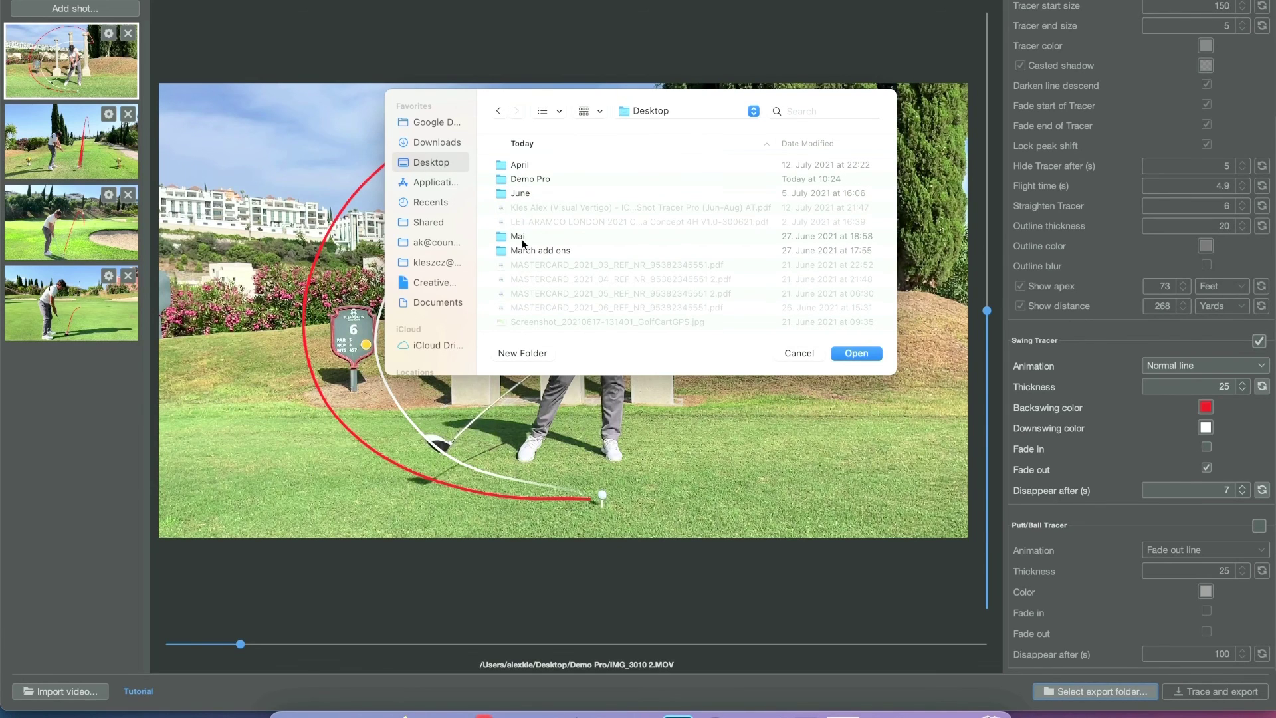
pyautogui.doubleClick(527, 183)
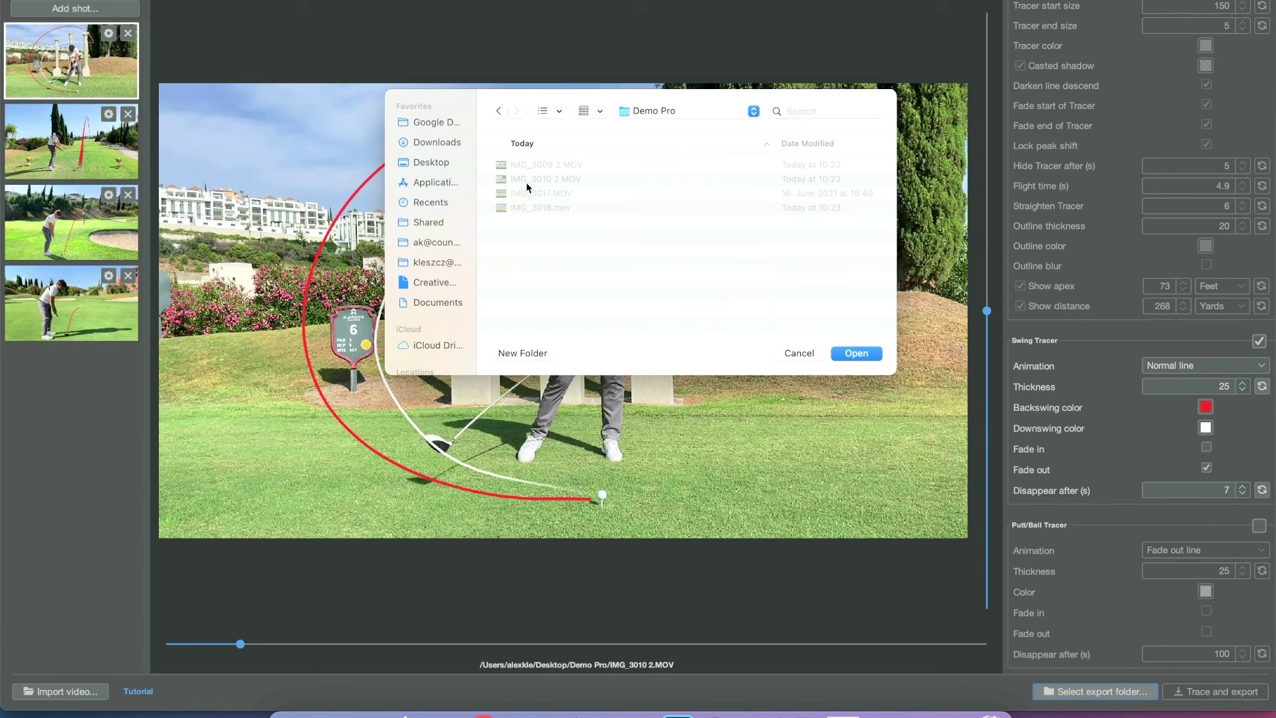
pyautogui.click(866, 357)
pyautogui.click(1205, 694)
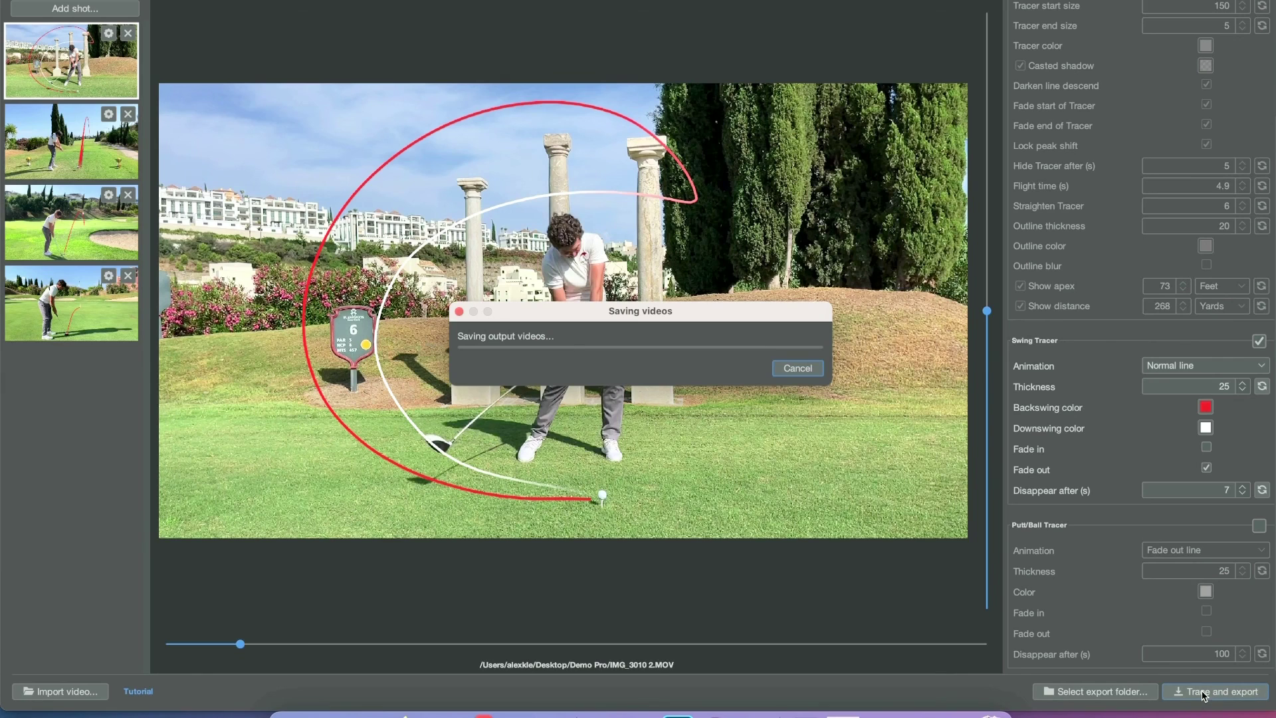